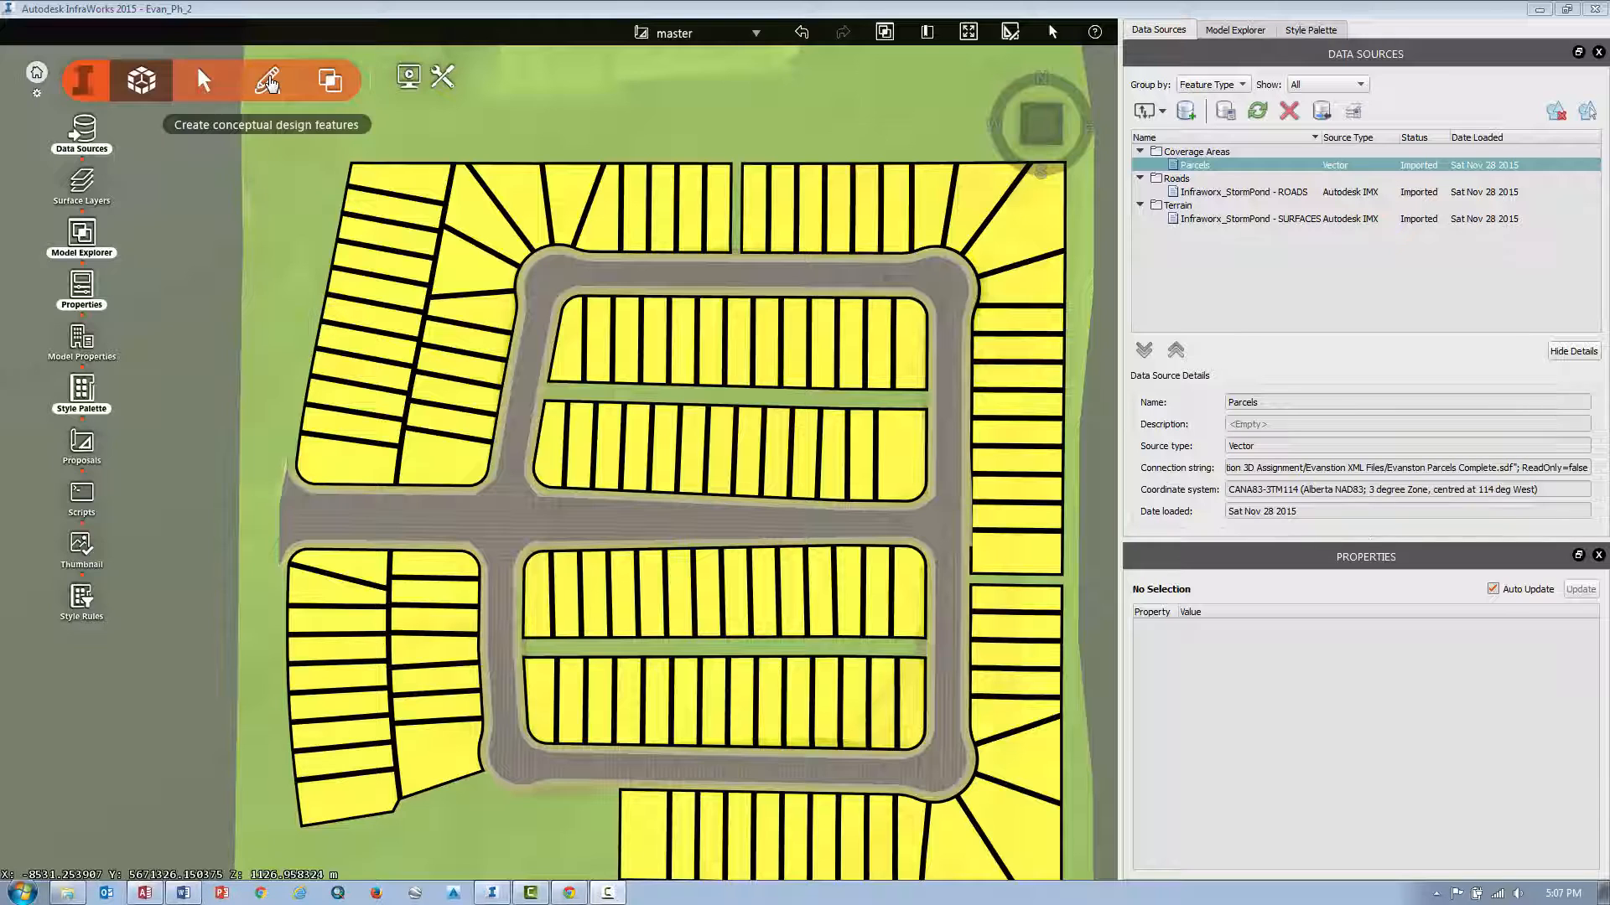
Draw a splined water area of about 1350 m² on the open ground south of the western parcels.
left_click(268, 81)
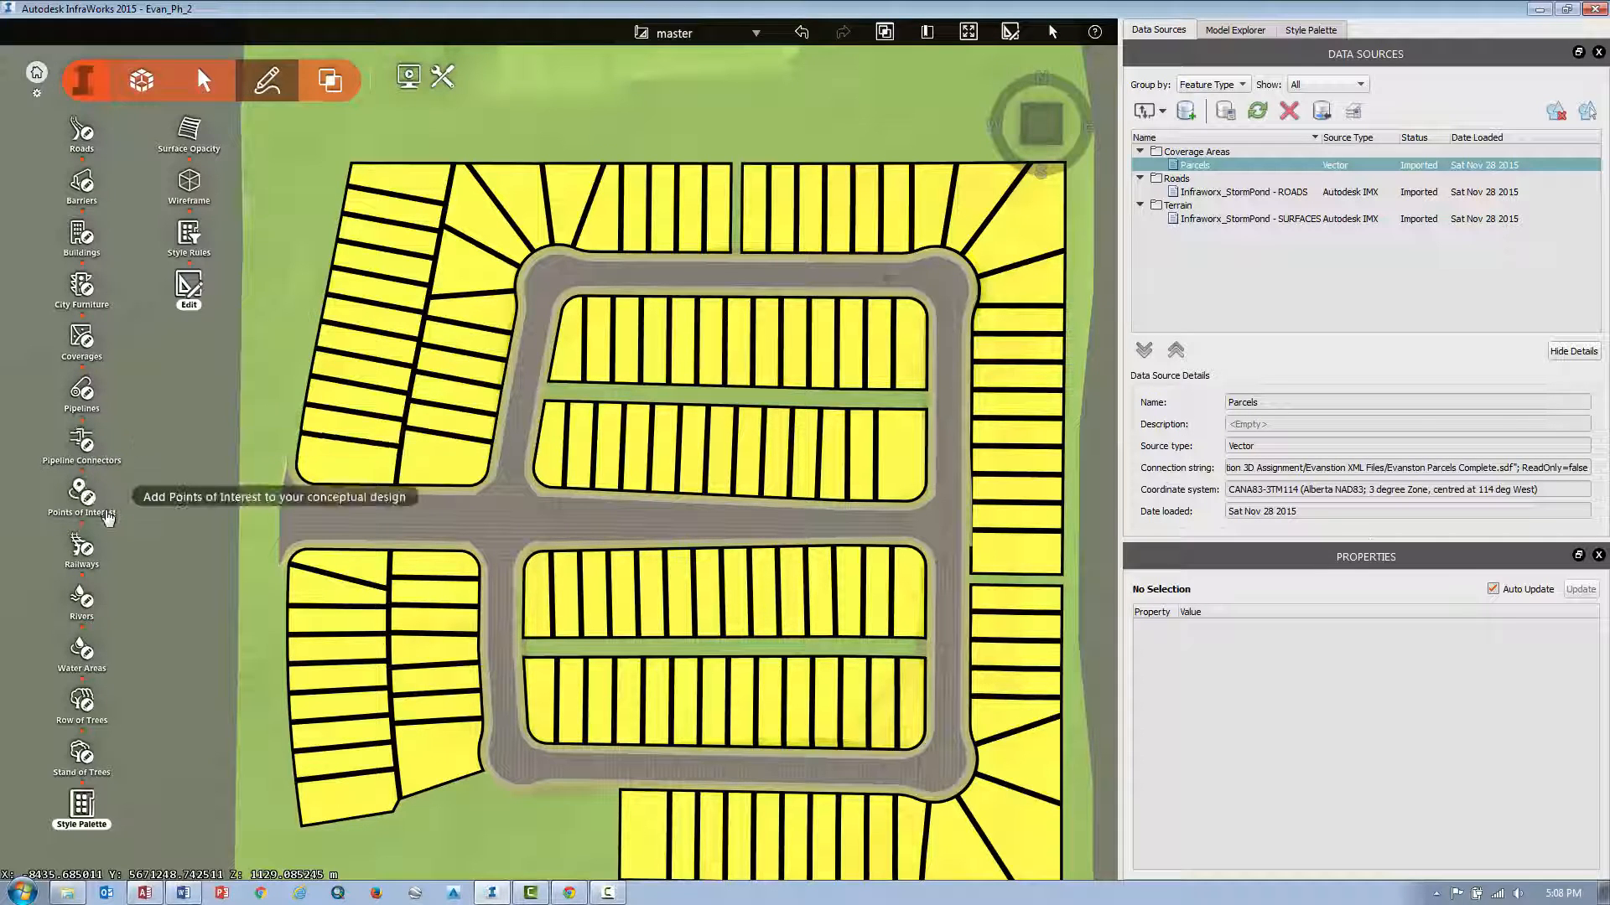
left_click(83, 654)
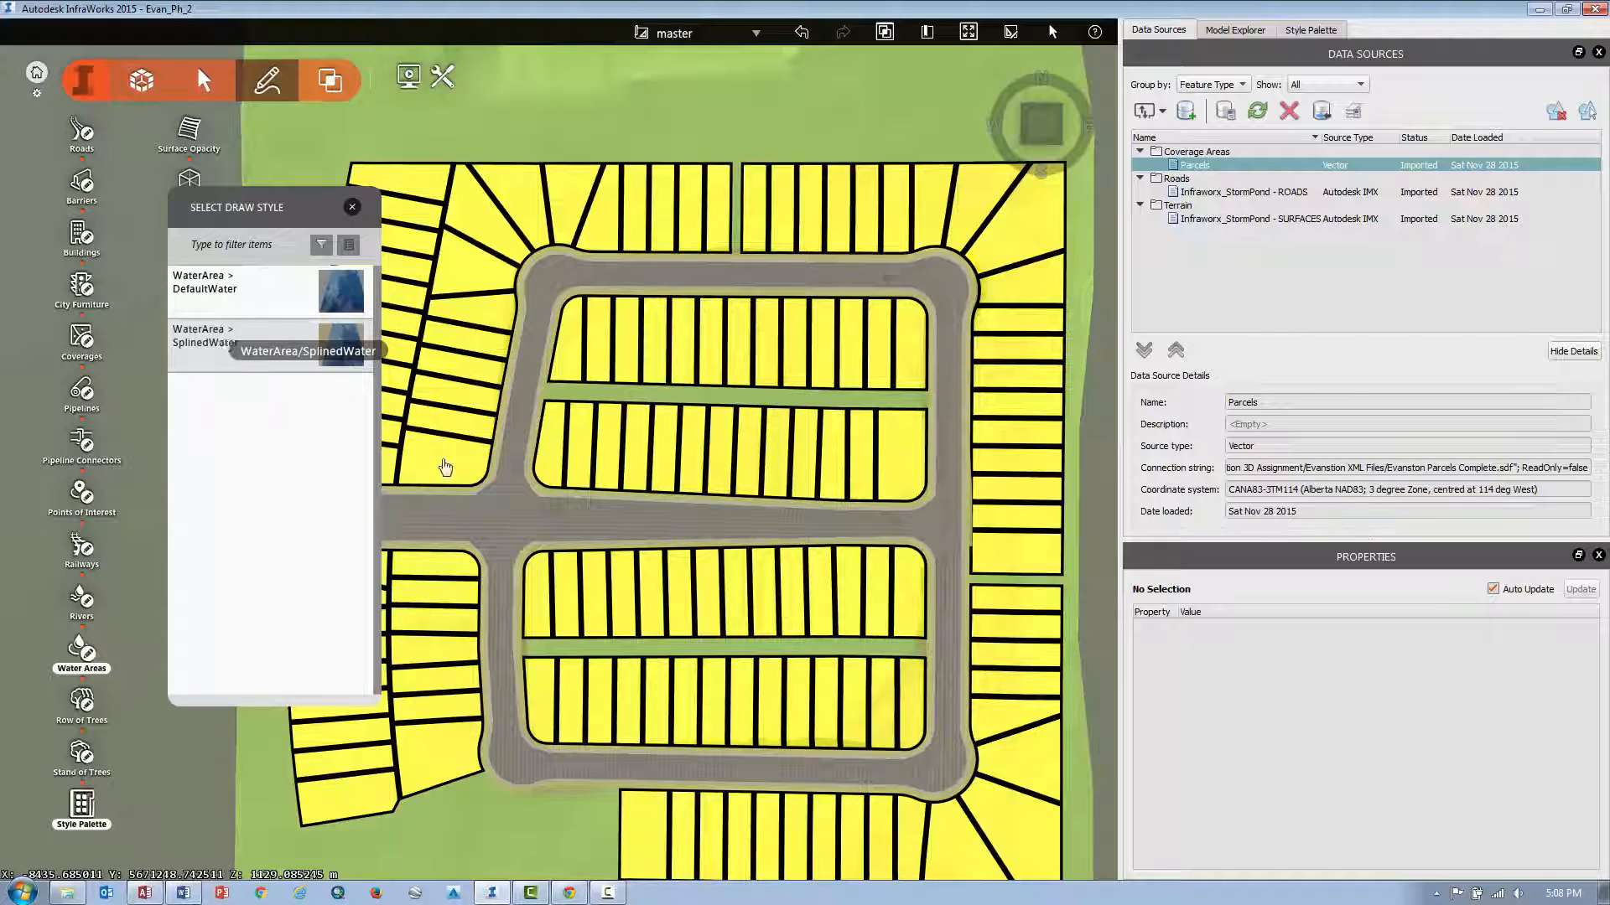
middle_click_drag(493, 854, 491, 627)
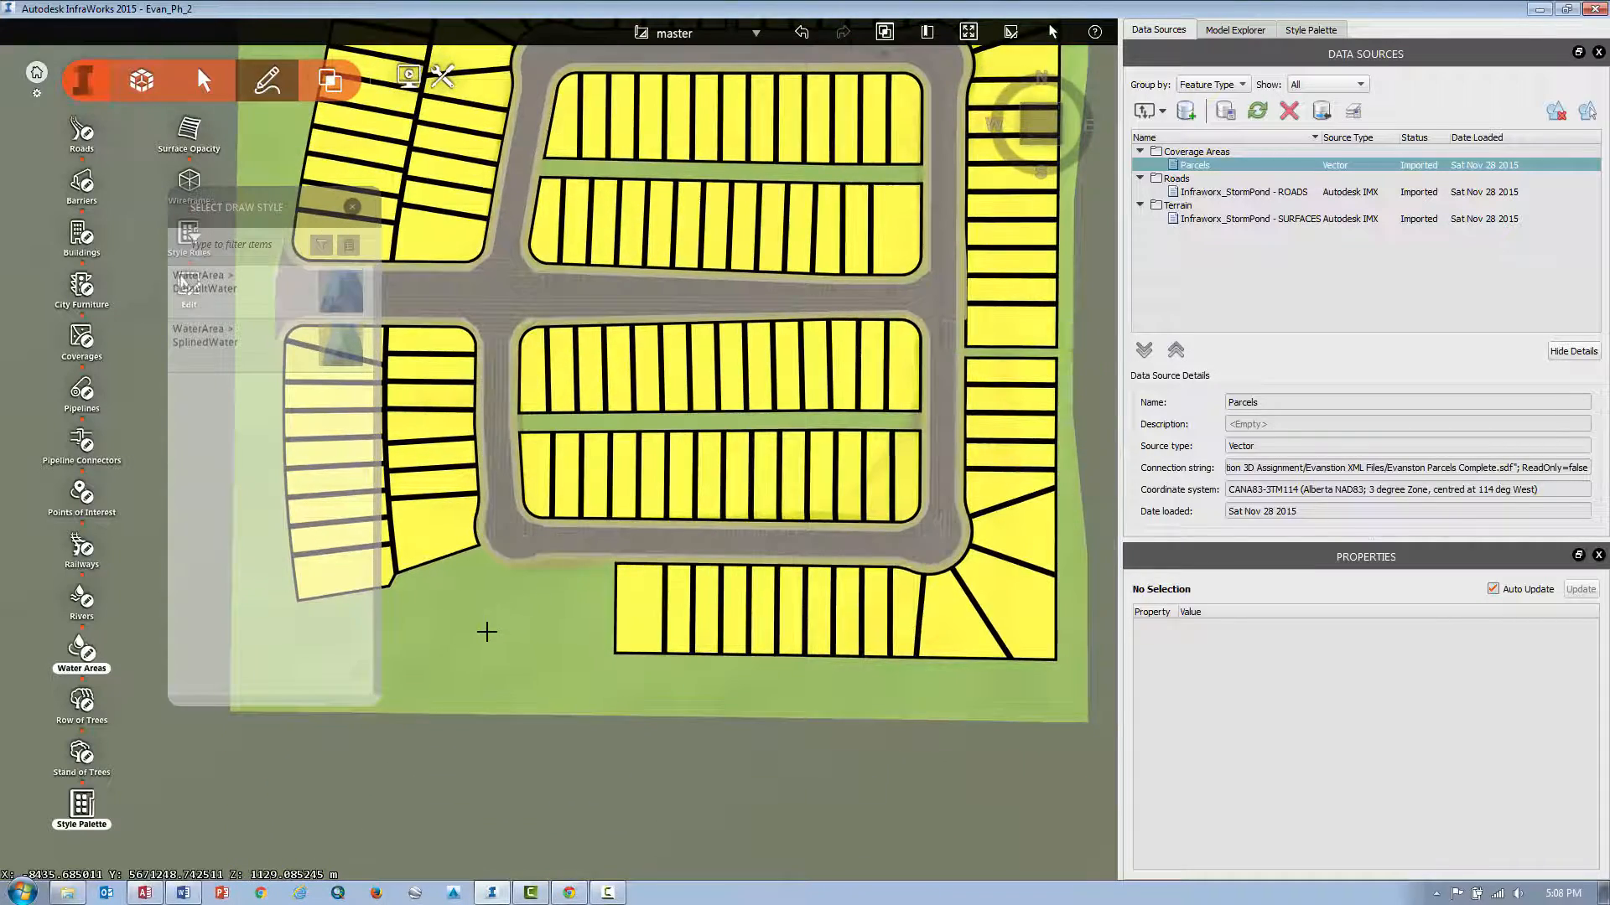
scroll(482, 624, "up", 5)
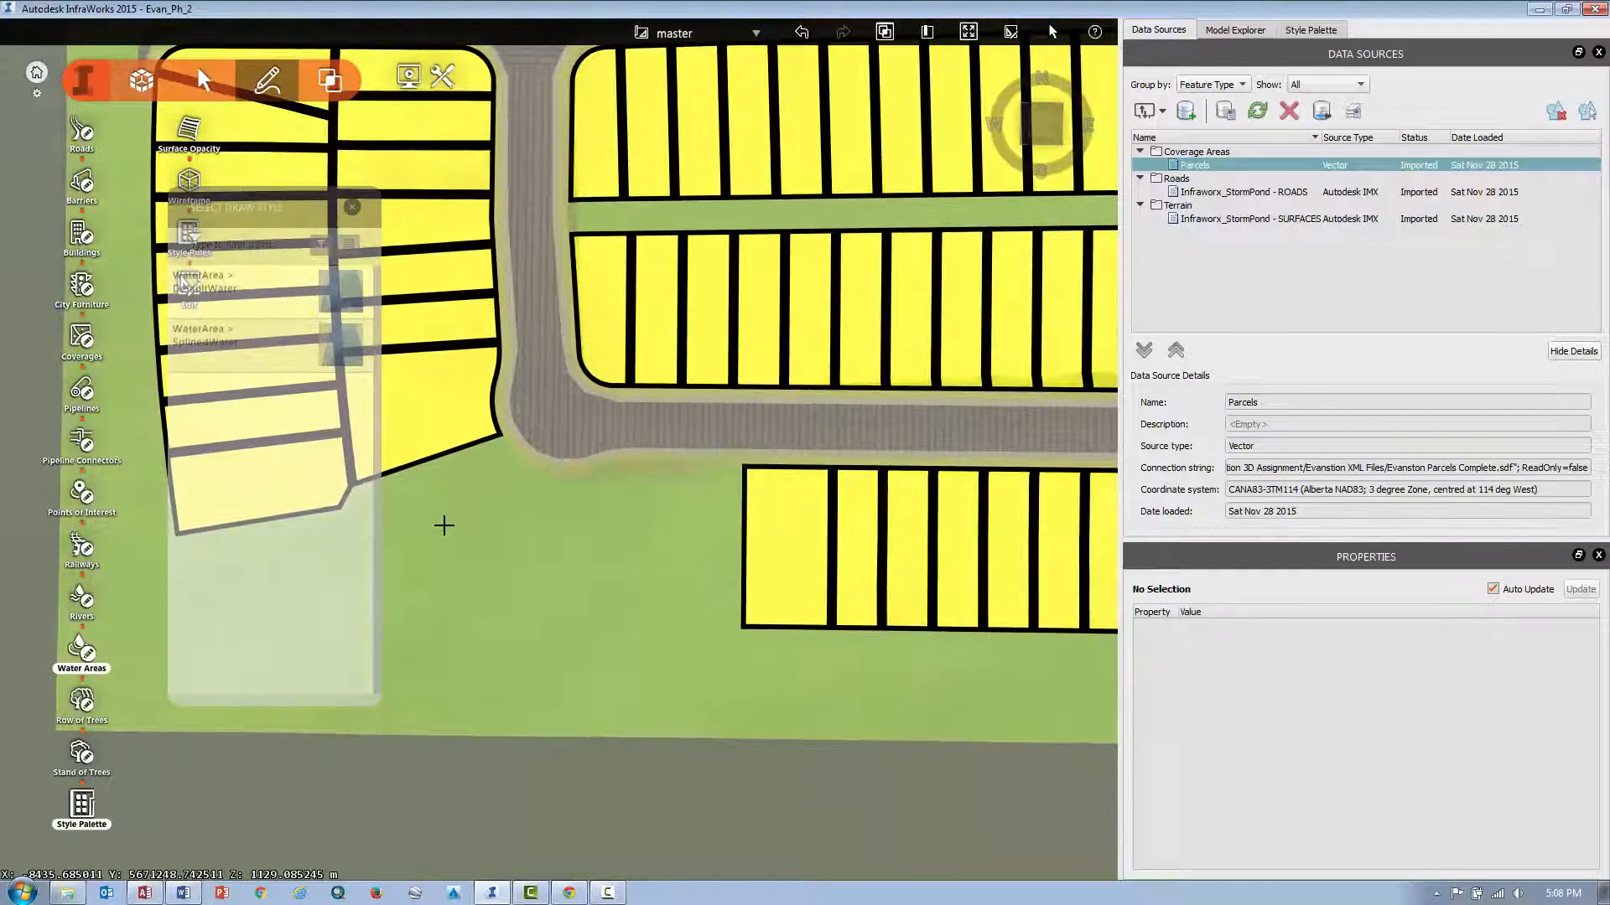
left_click(444, 525)
left_click(629, 521)
left_click(633, 667)
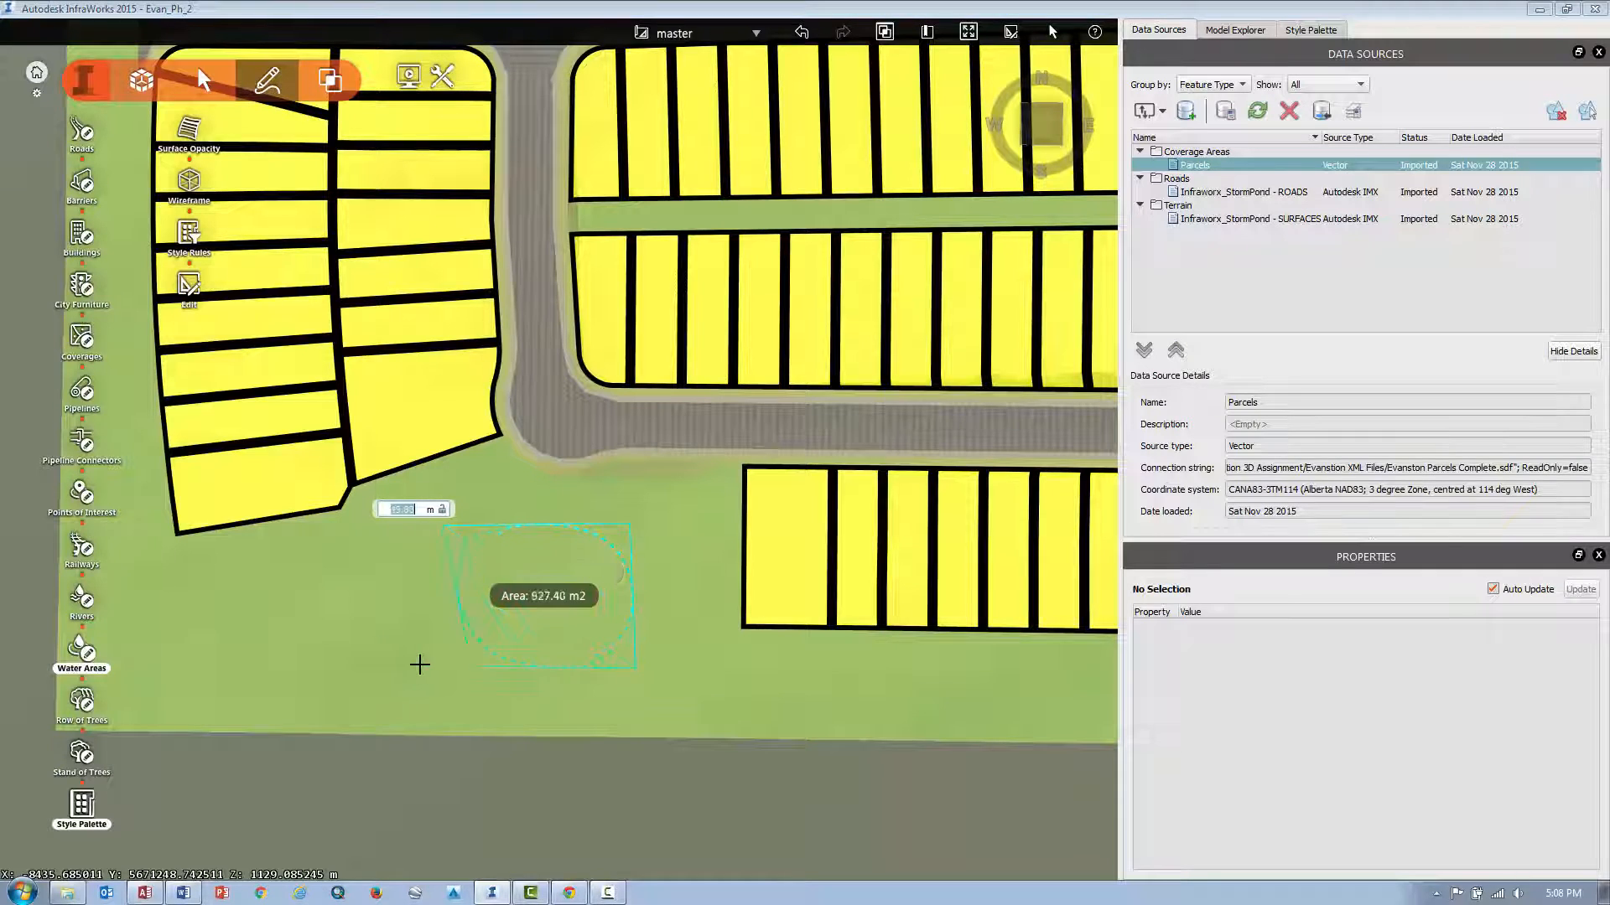
left_click(395, 667)
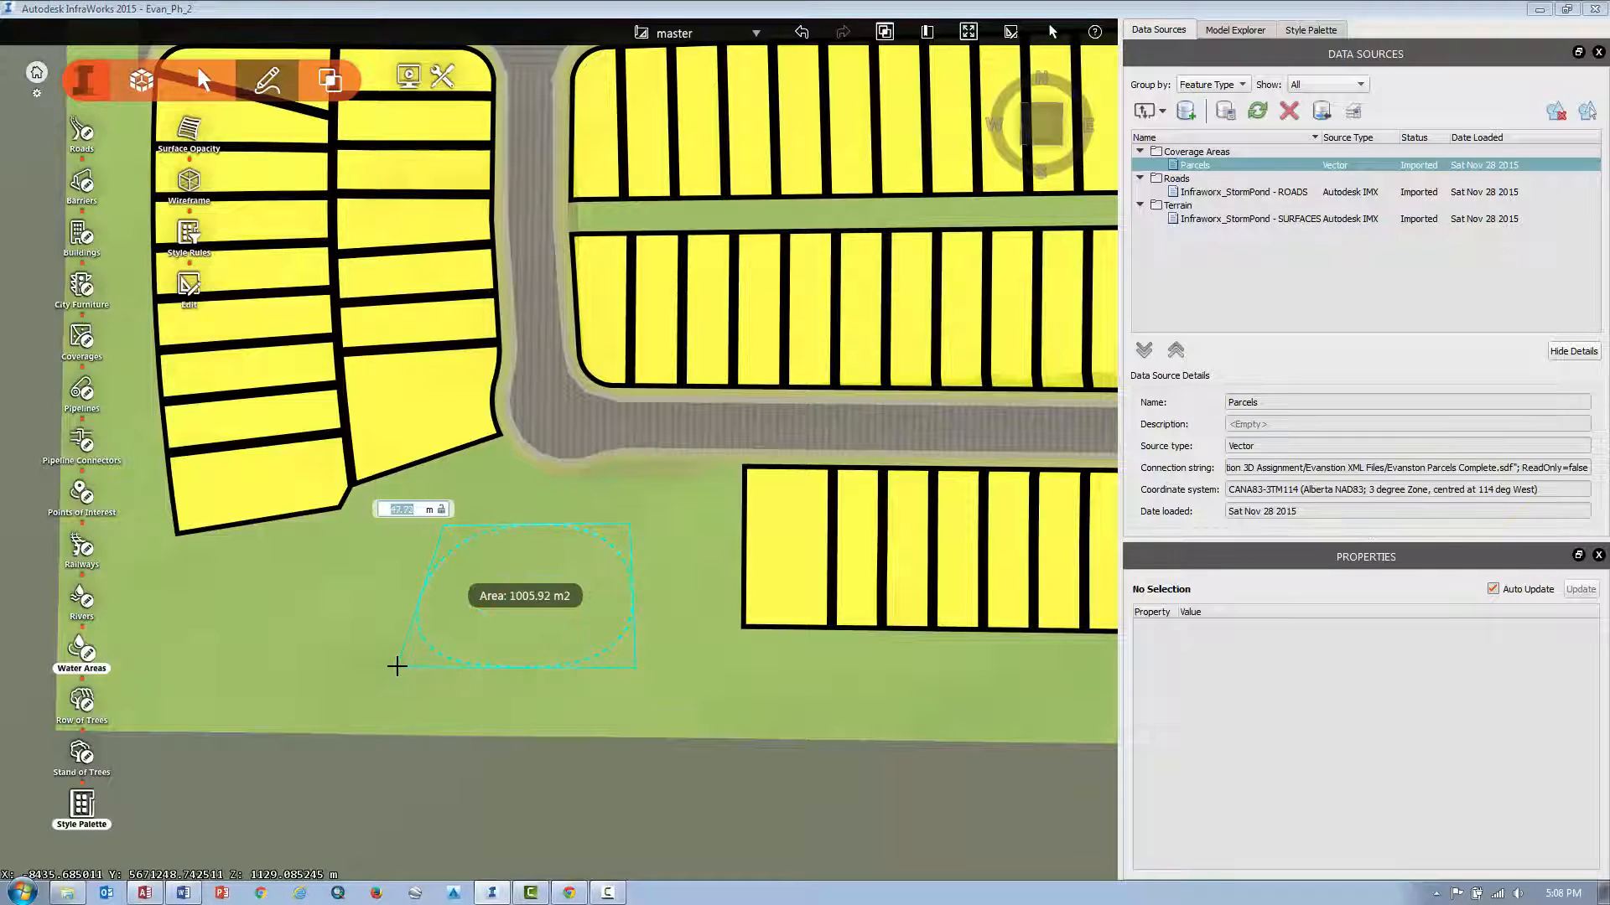
double_click(353, 552)
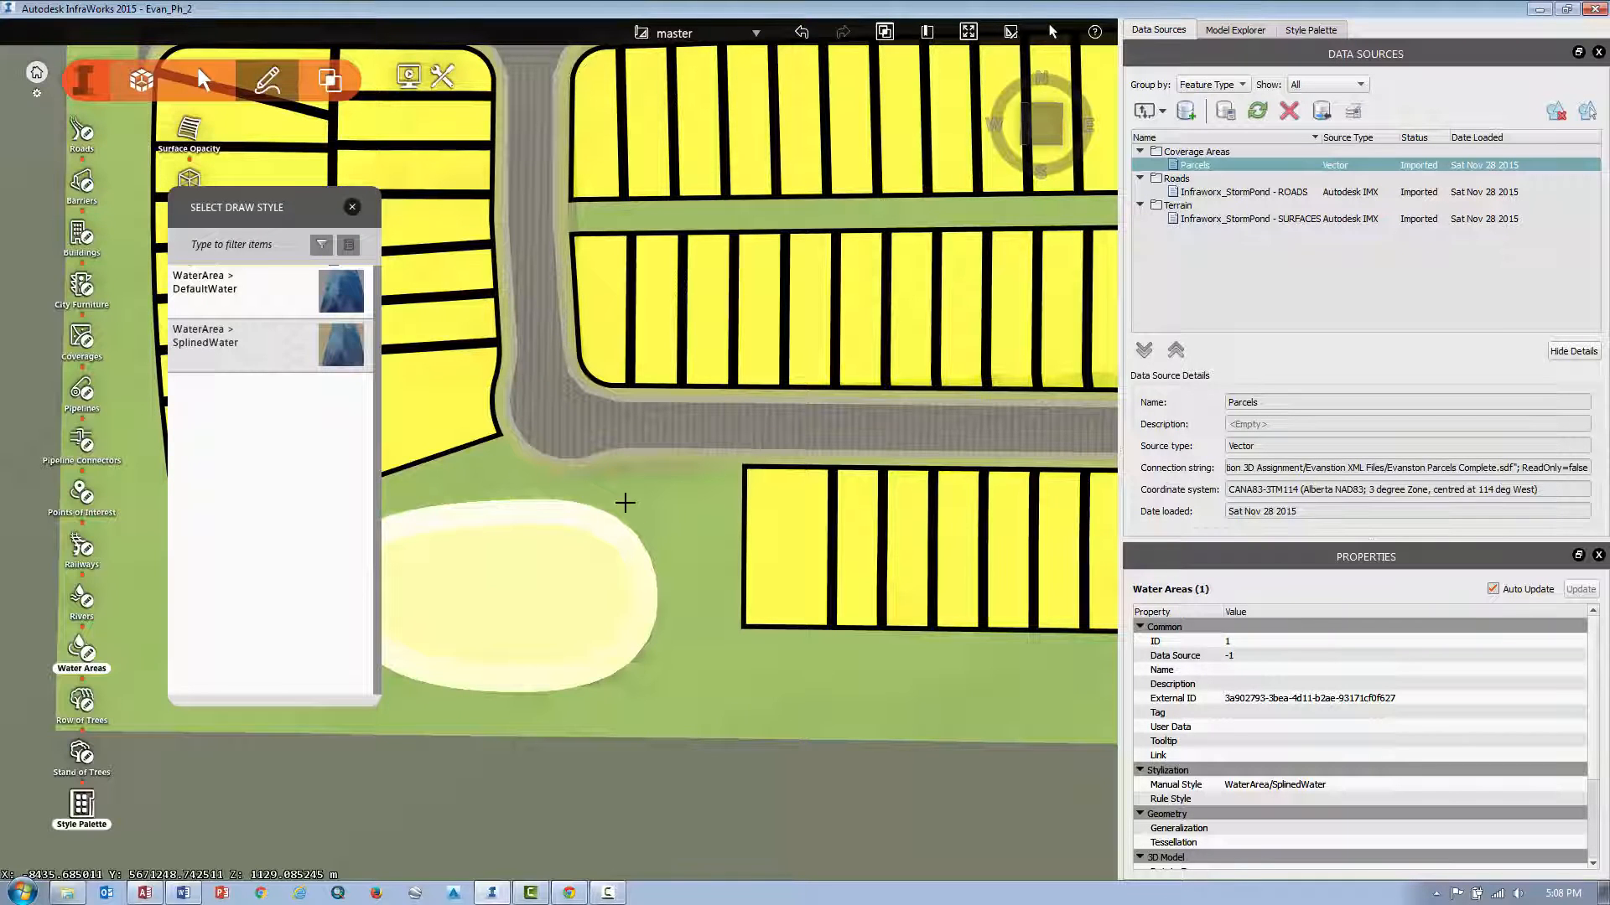
middle_click_drag(656, 506, 744, 504)
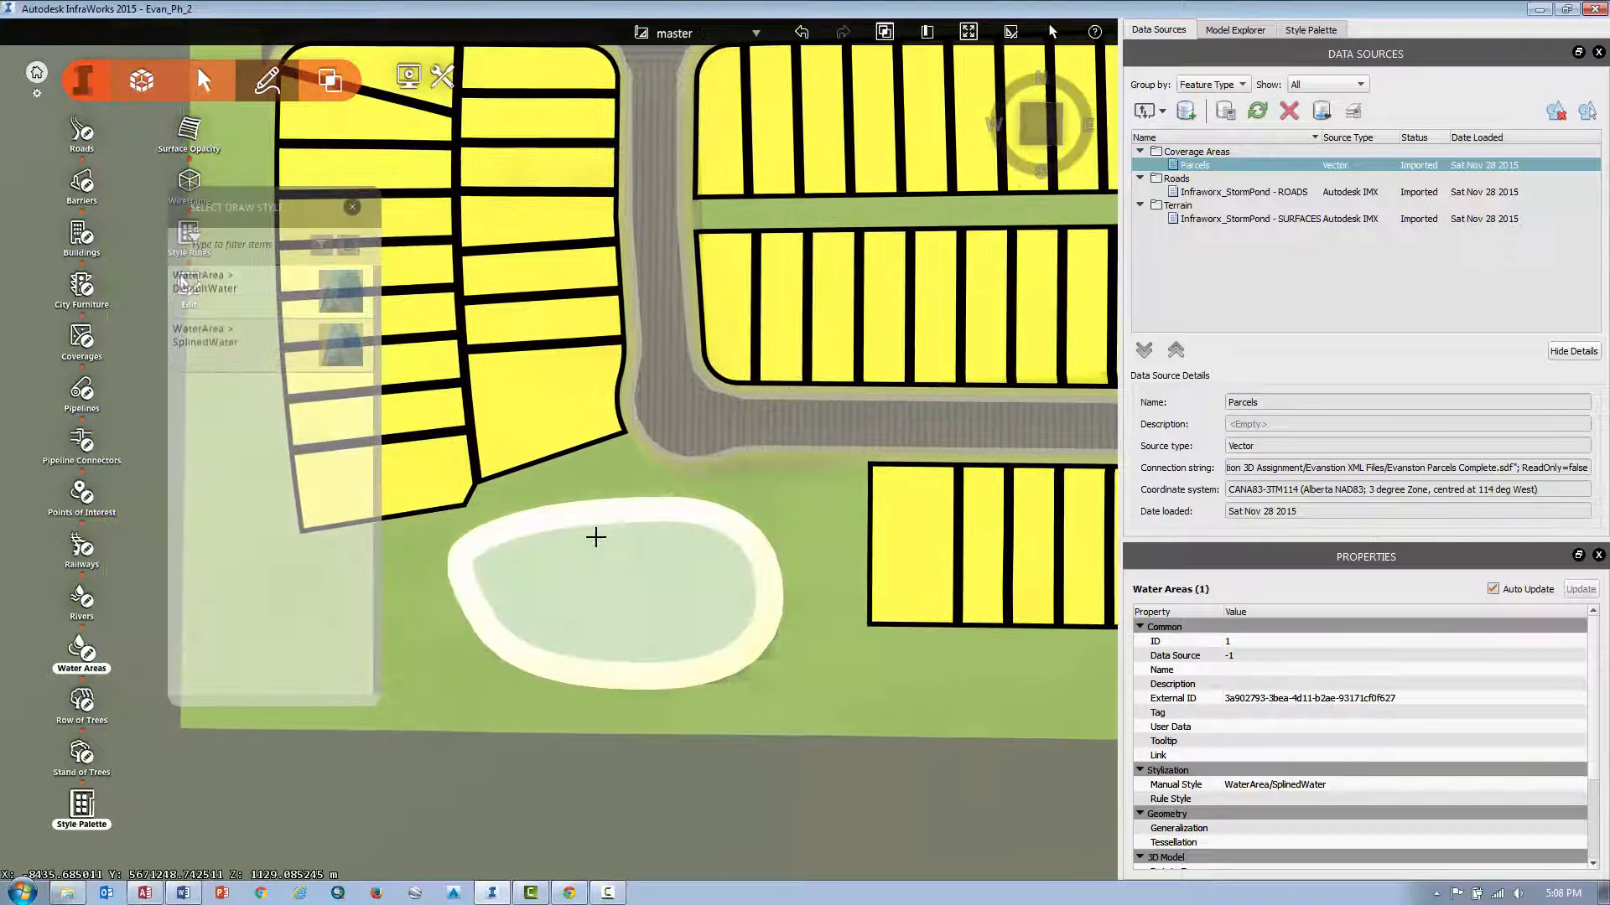
left_click(620, 527)
key("Escape")
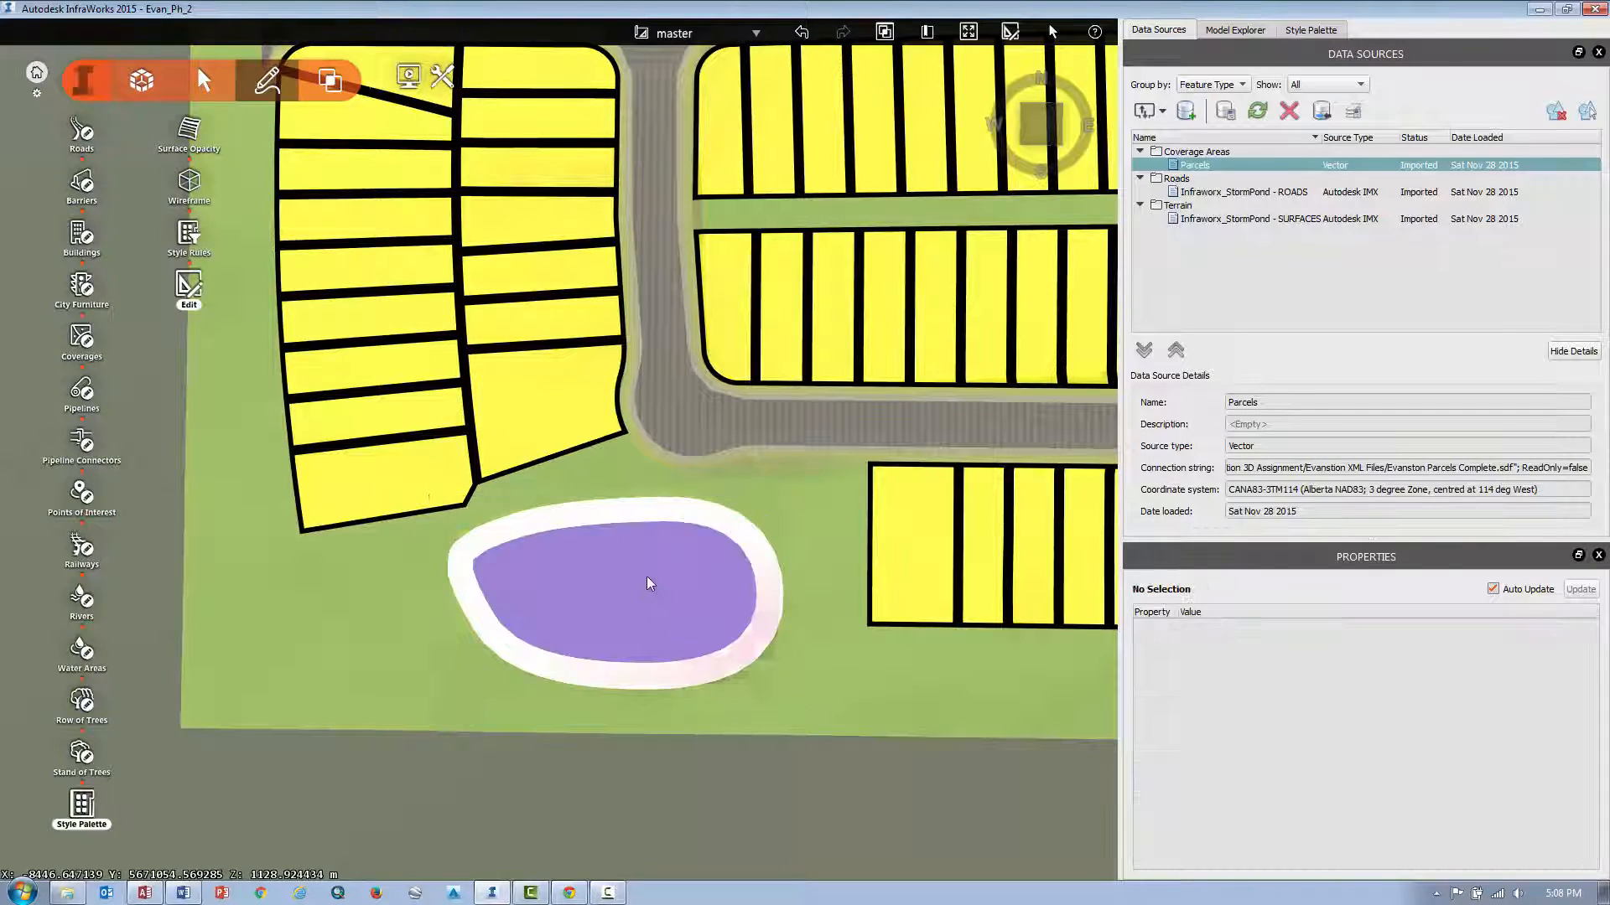
Apply the Blue Water material from the Material/Water style catalog to the new pond.
left_click_drag(757, 711, 764, 624)
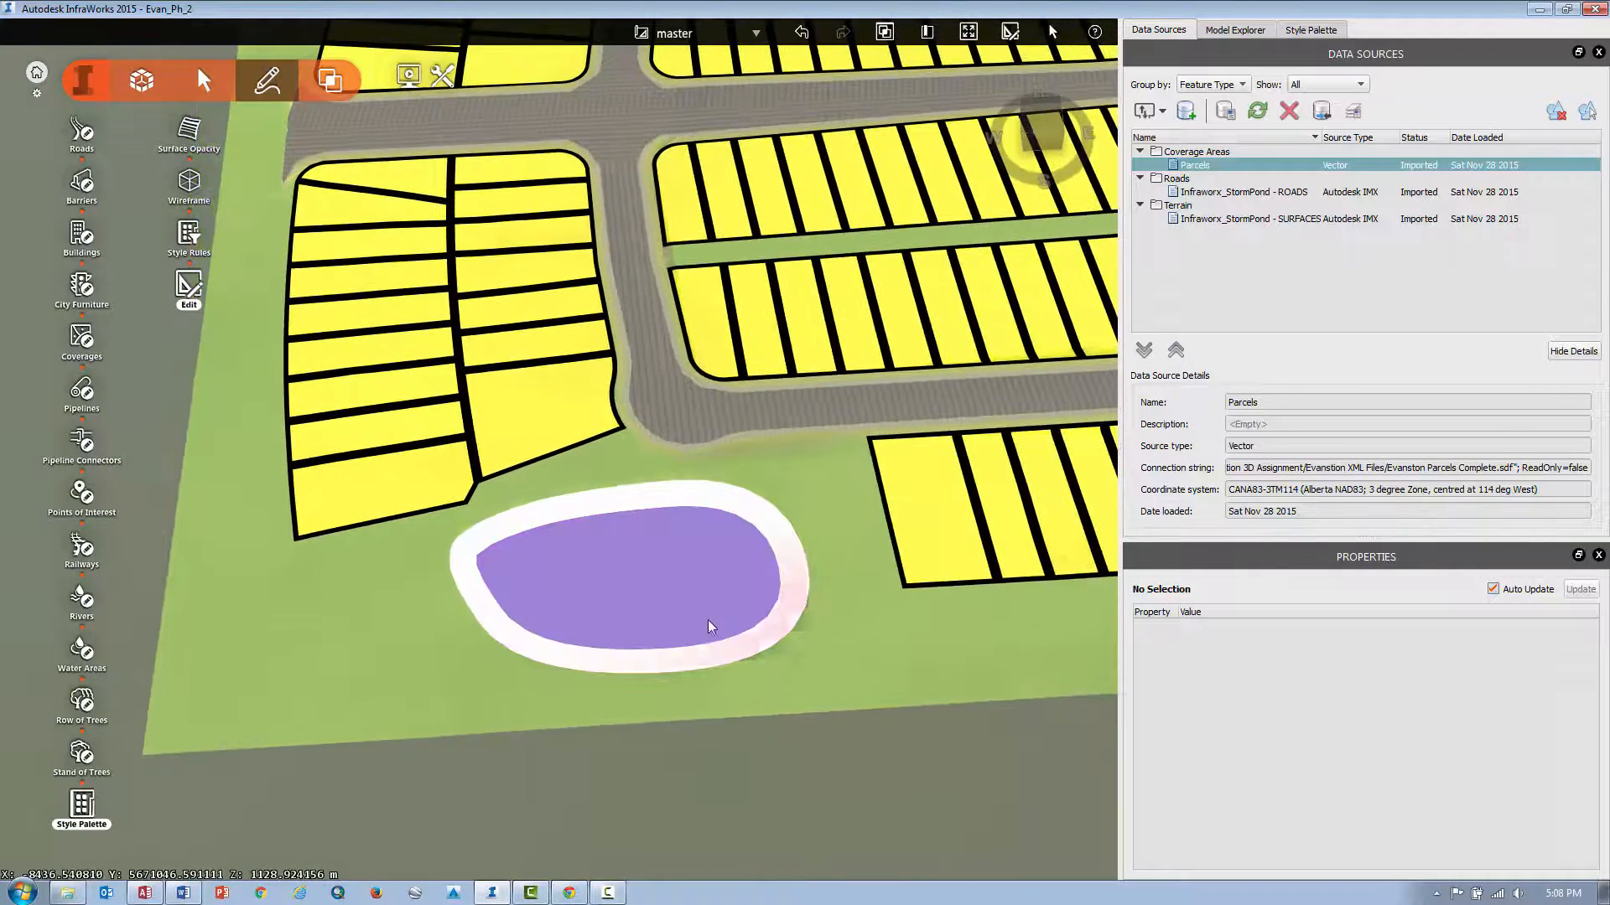
scroll(656, 614, "up", 2)
scroll(655, 613, "up", 1)
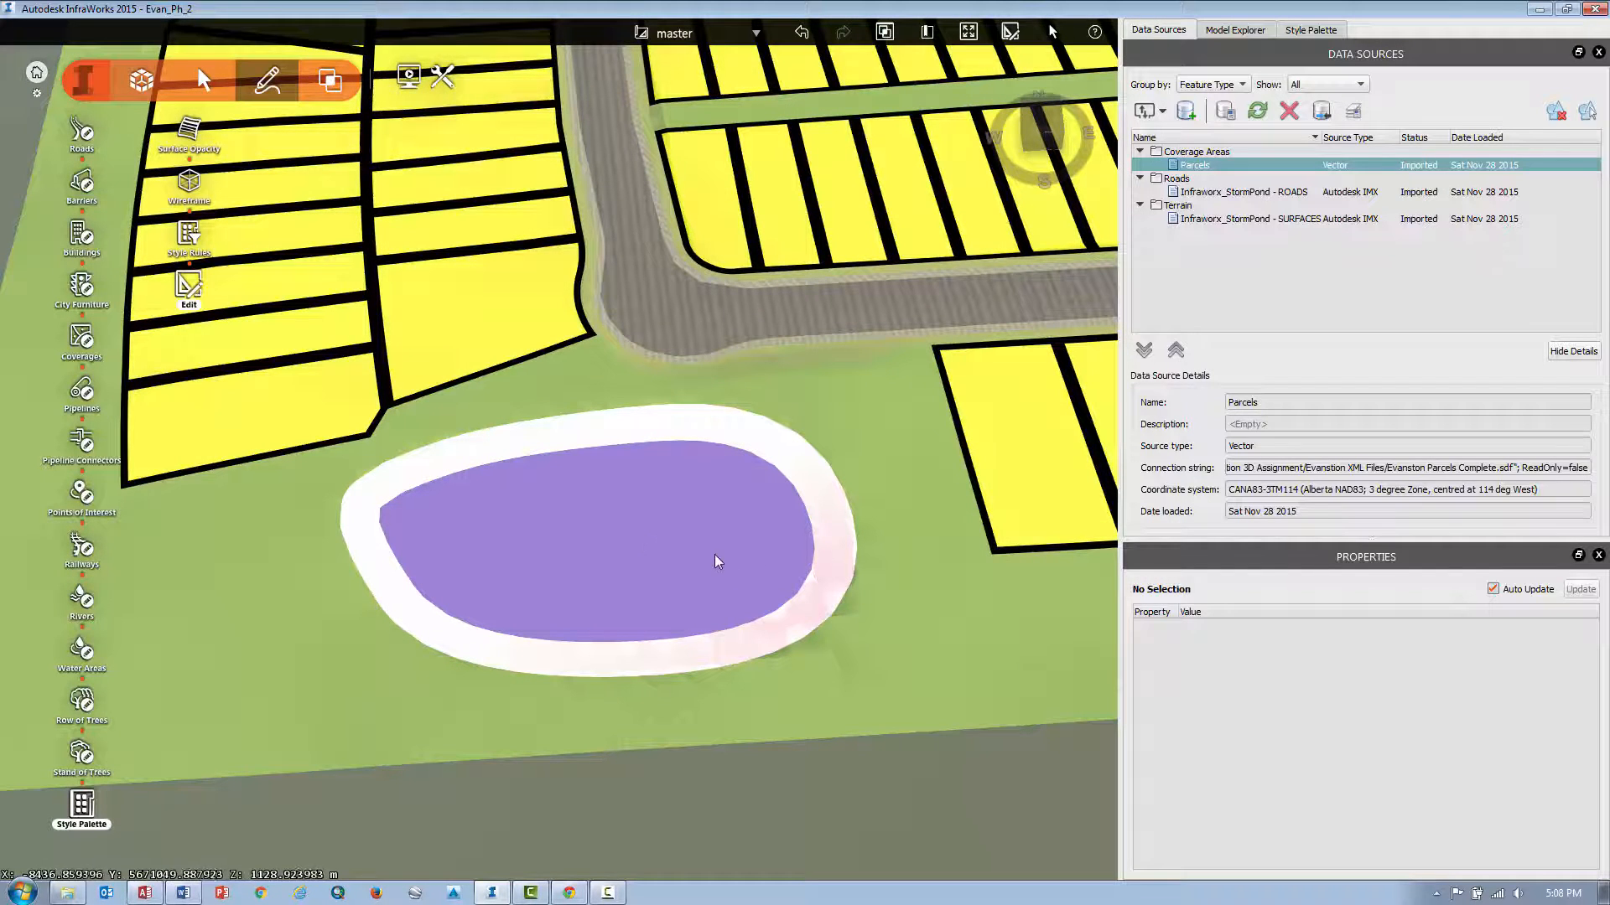
left_click(1295, 28)
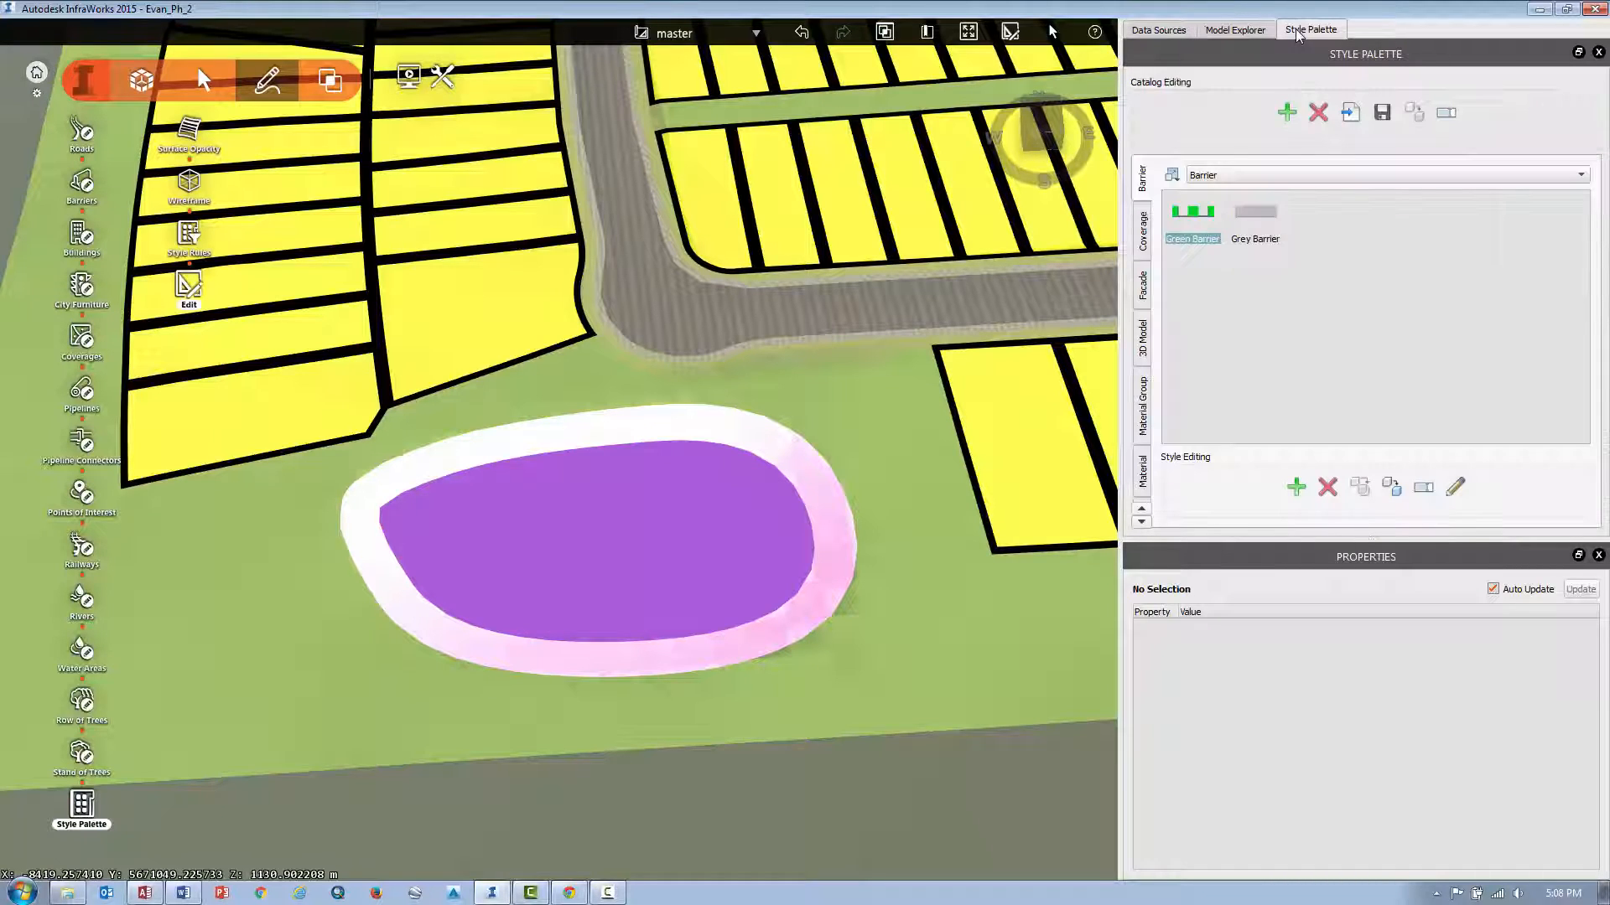
left_click(142, 81)
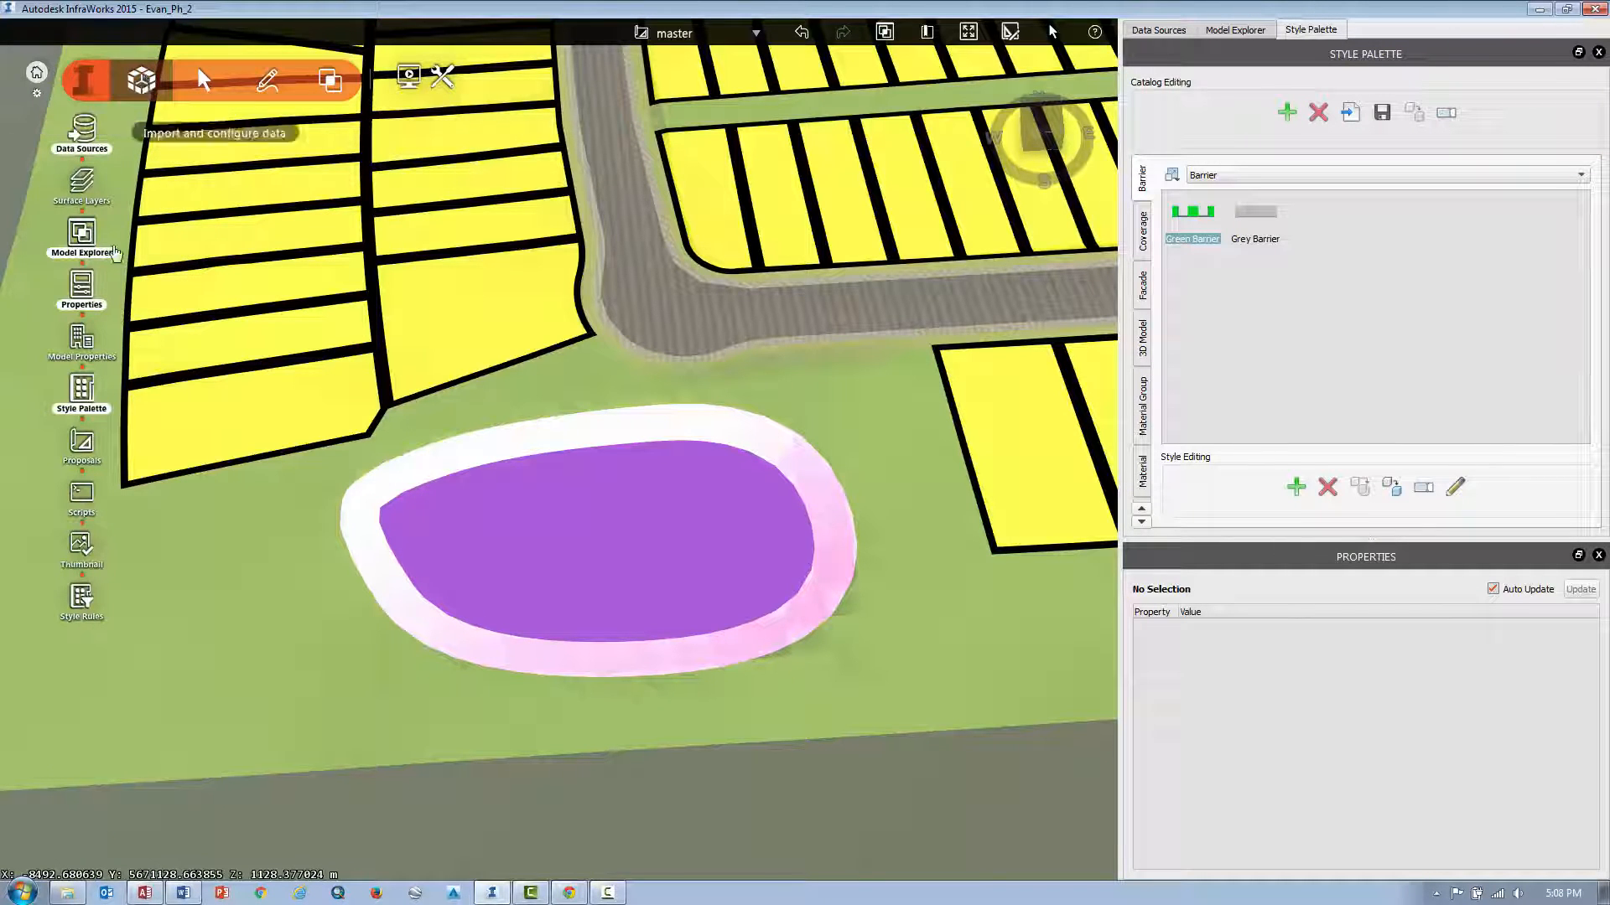
left_click(76, 409)
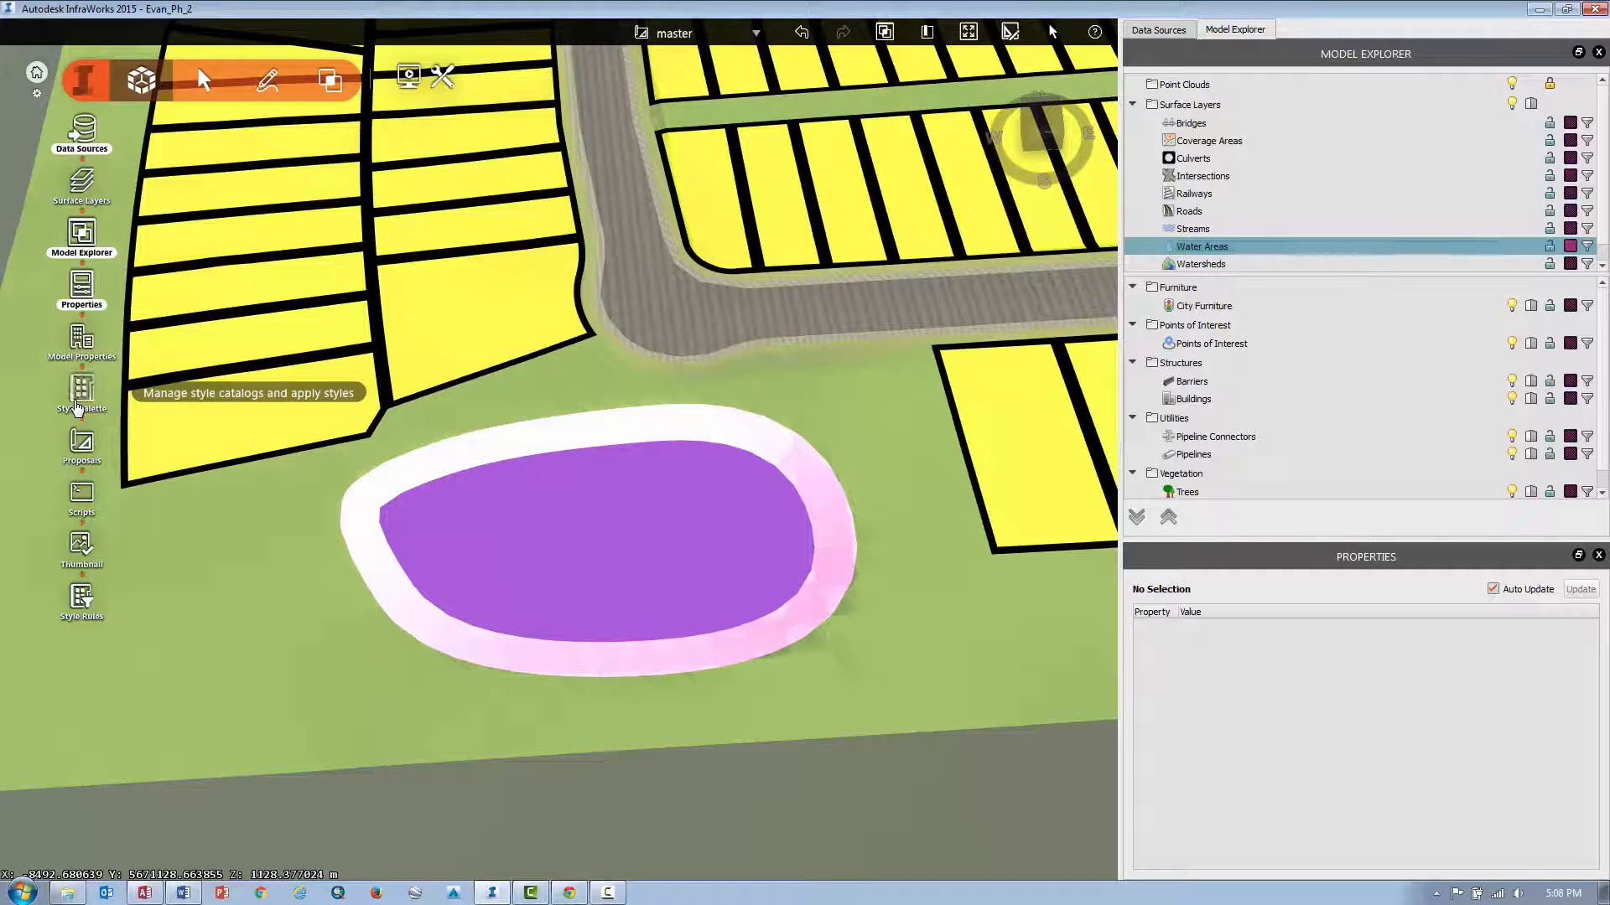
left_click(76, 408)
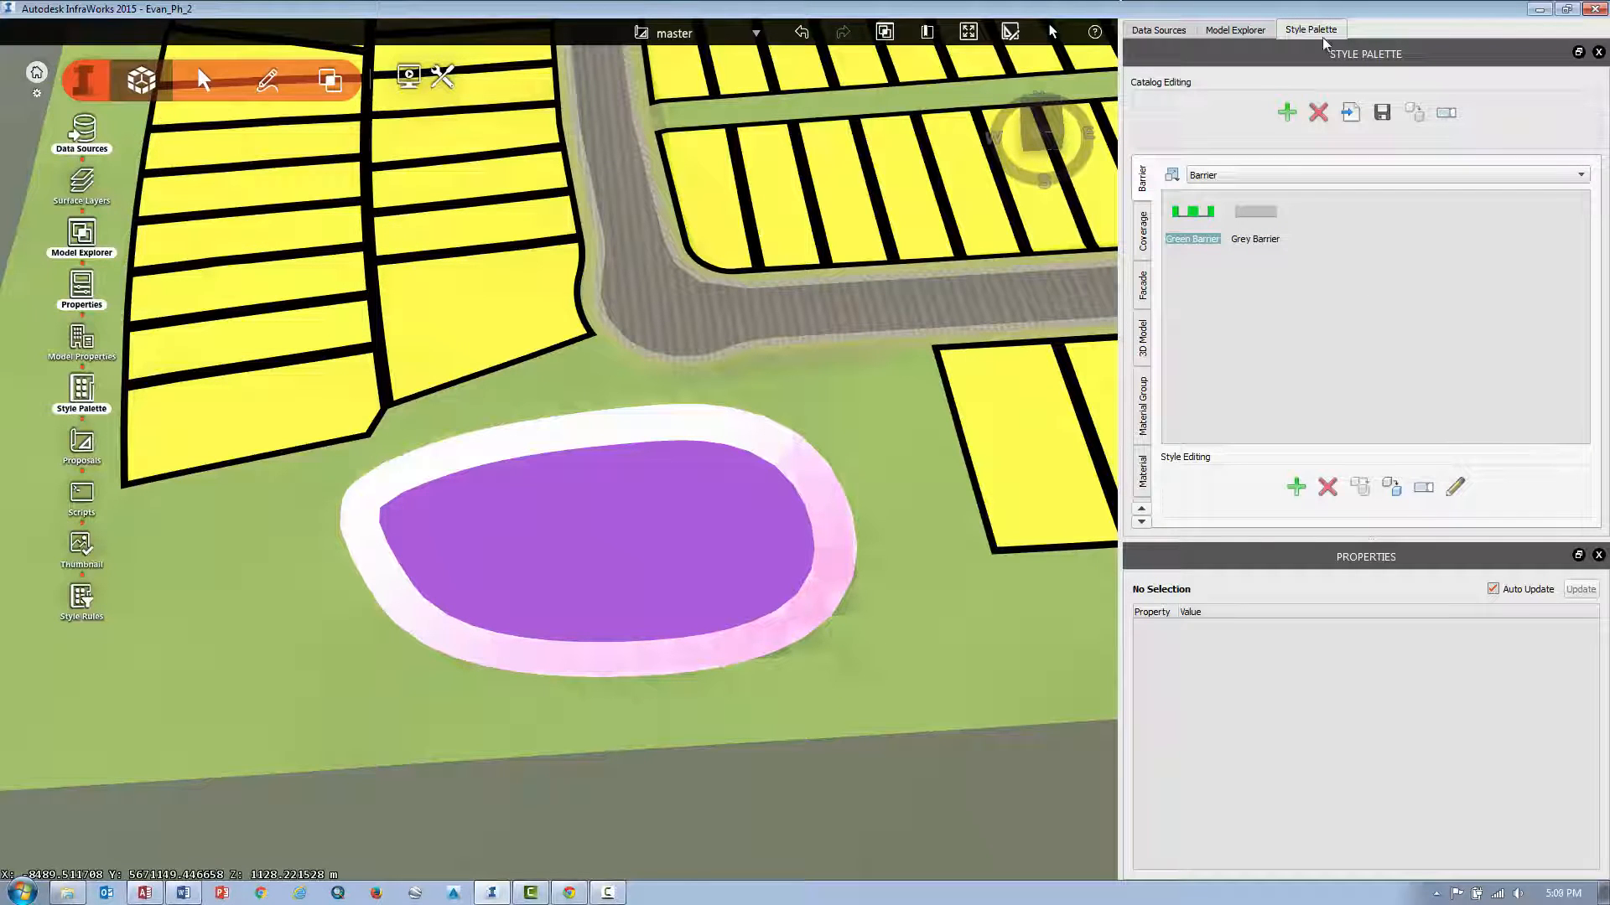
left_click(1141, 243)
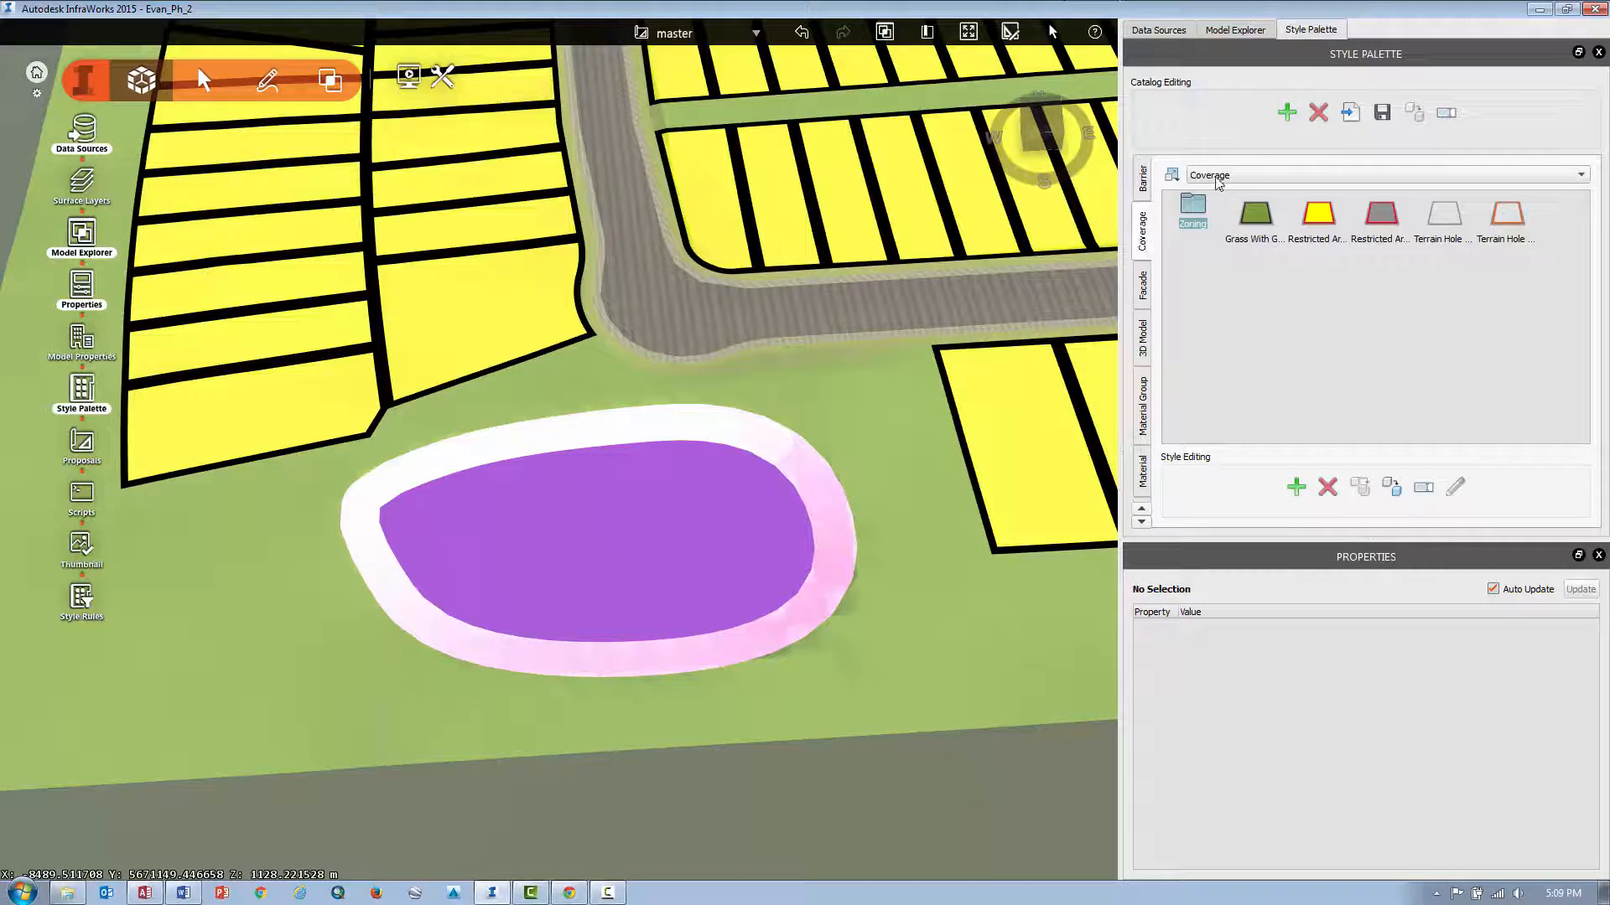
left_click(1142, 469)
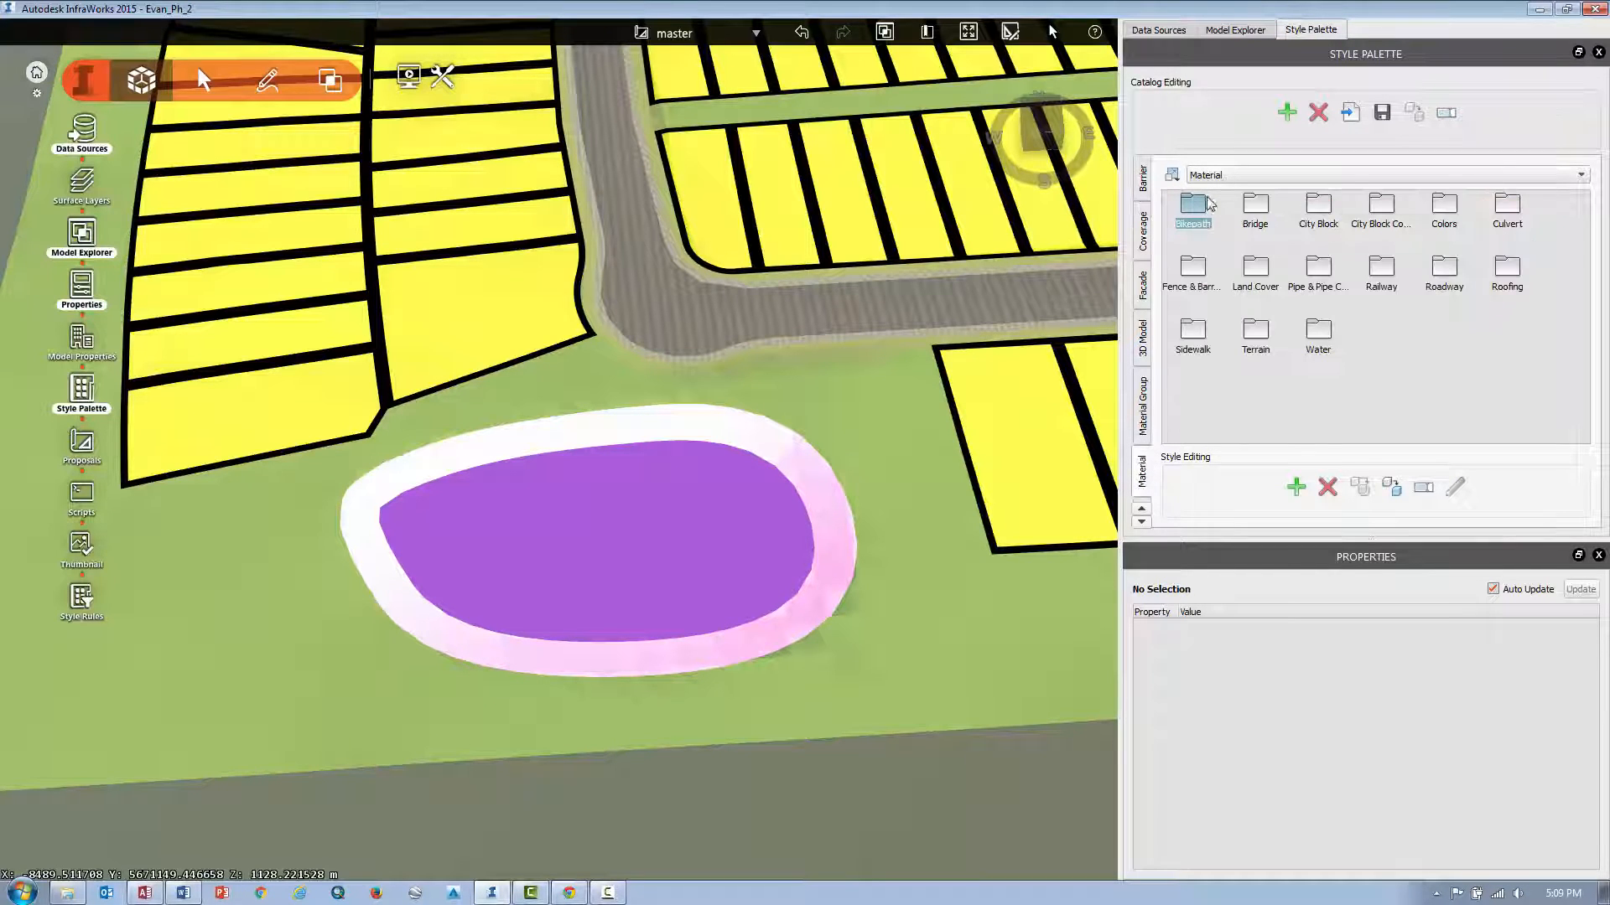
double_click(1320, 333)
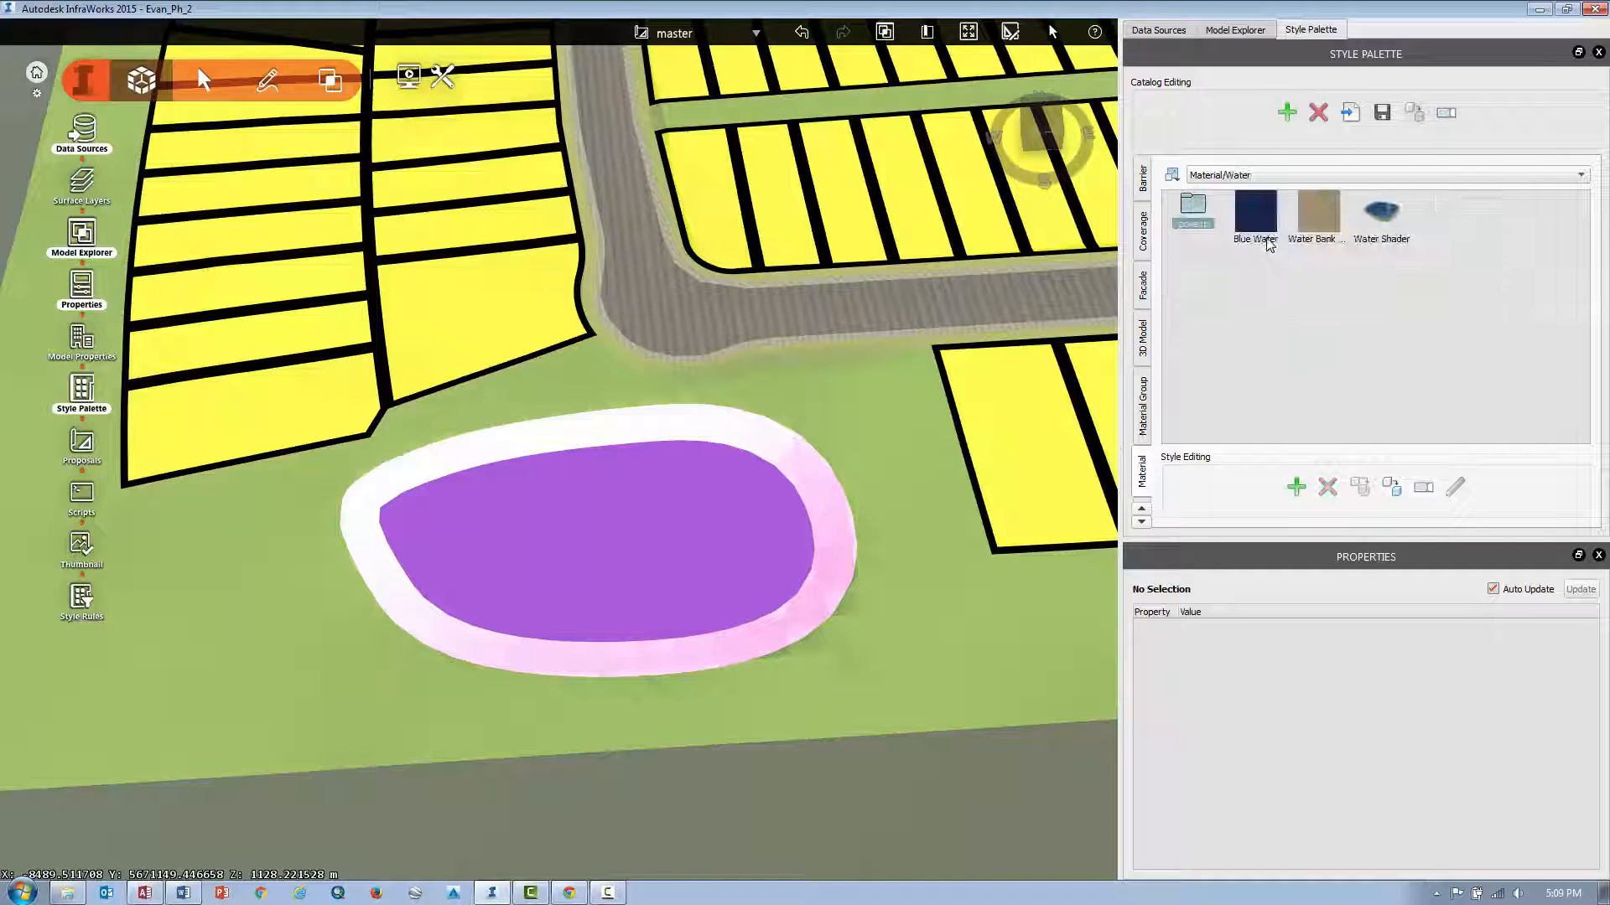
left_click_drag(1263, 226, 671, 507)
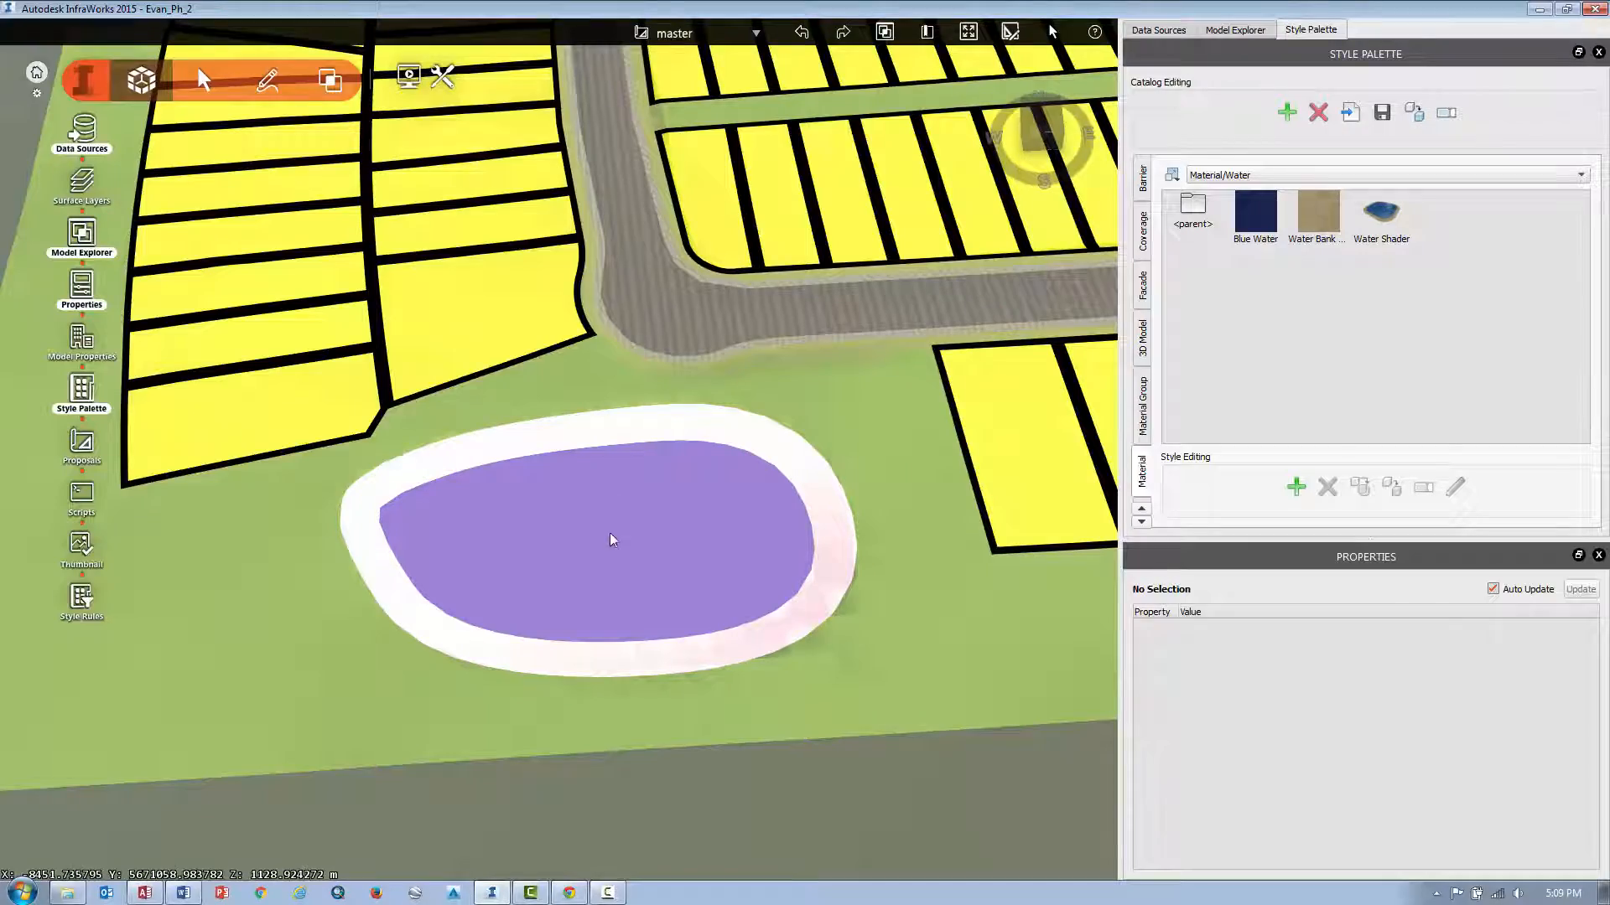
Select the pond and drag its north-east vertex outward to enlarge it.
left_click_drag(597, 568, 617, 807)
scroll(664, 484, "up", 3)
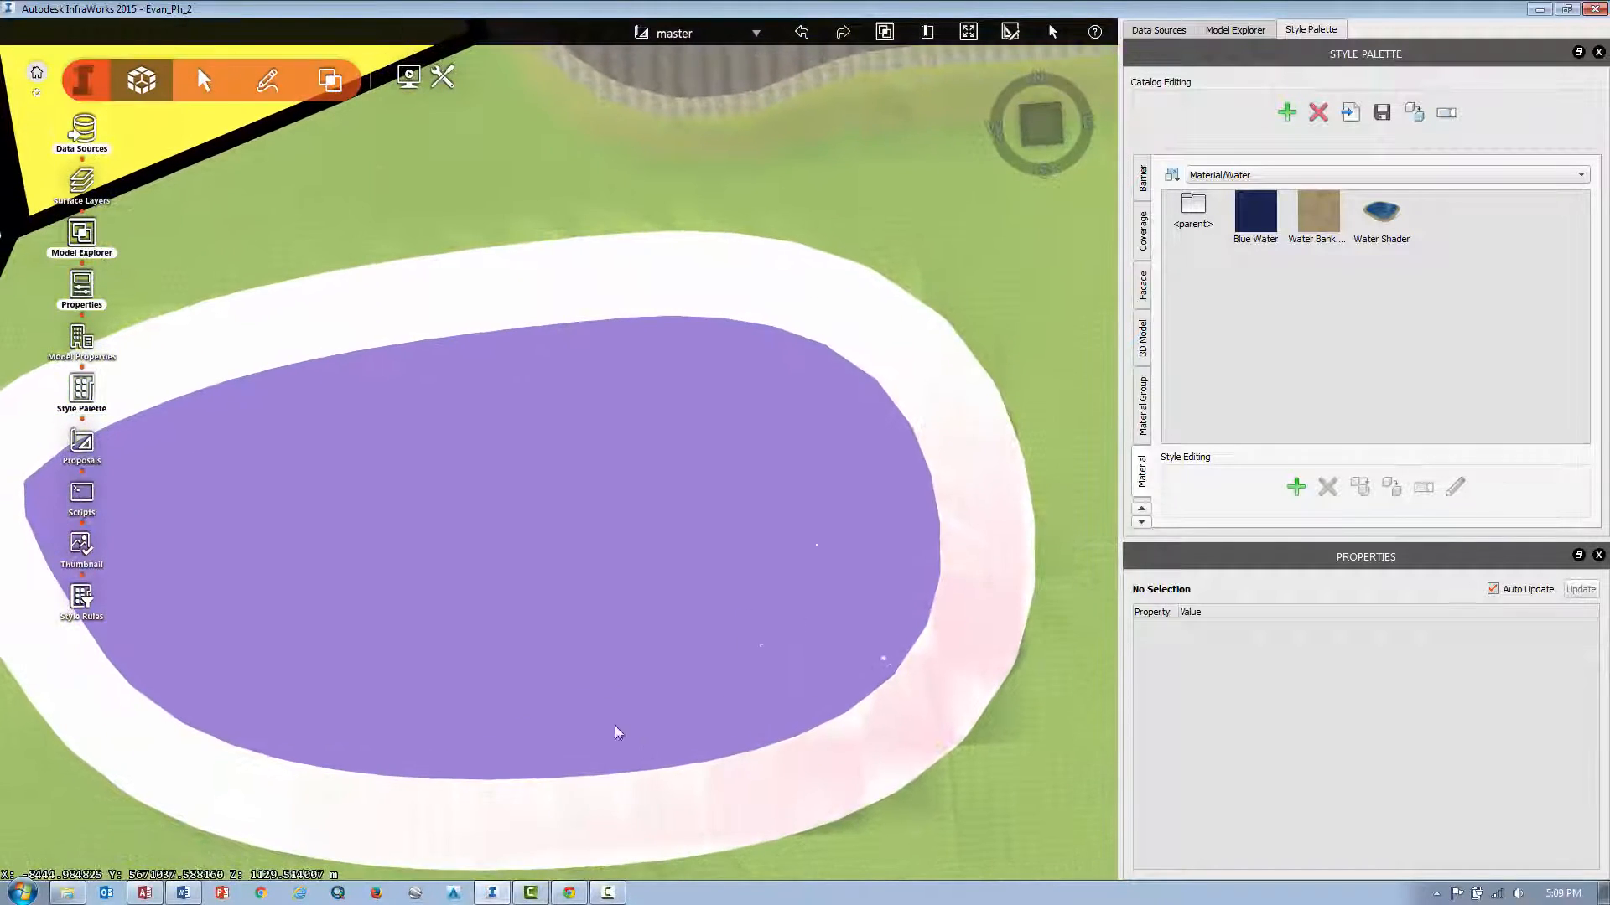
scroll(586, 597, "down", 2)
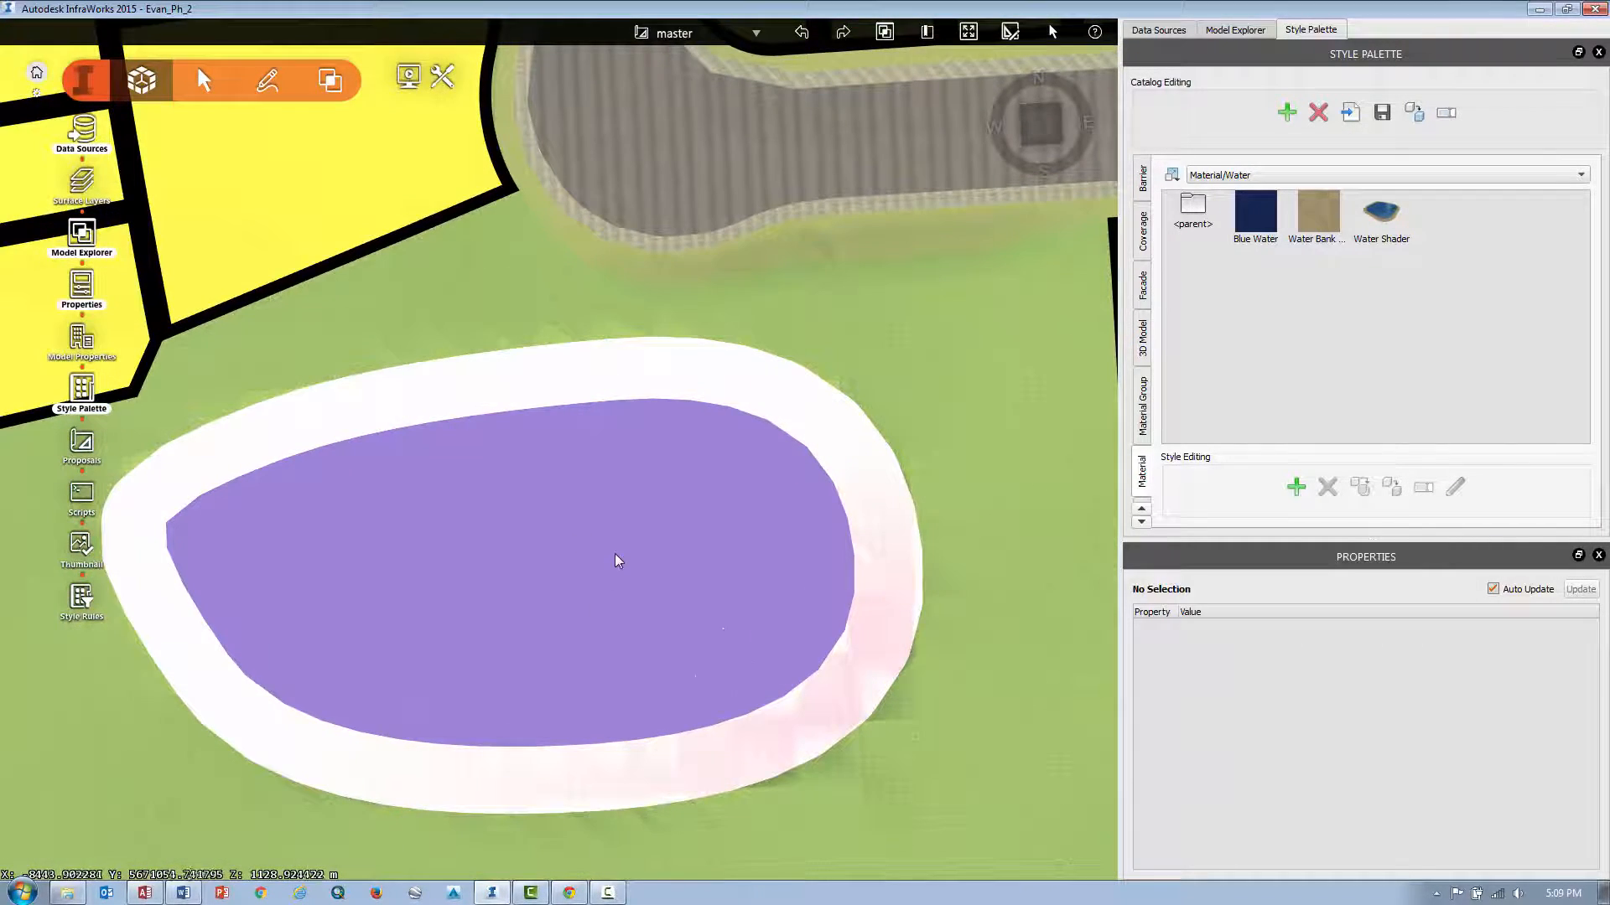
scroll(615, 560, "down", 1)
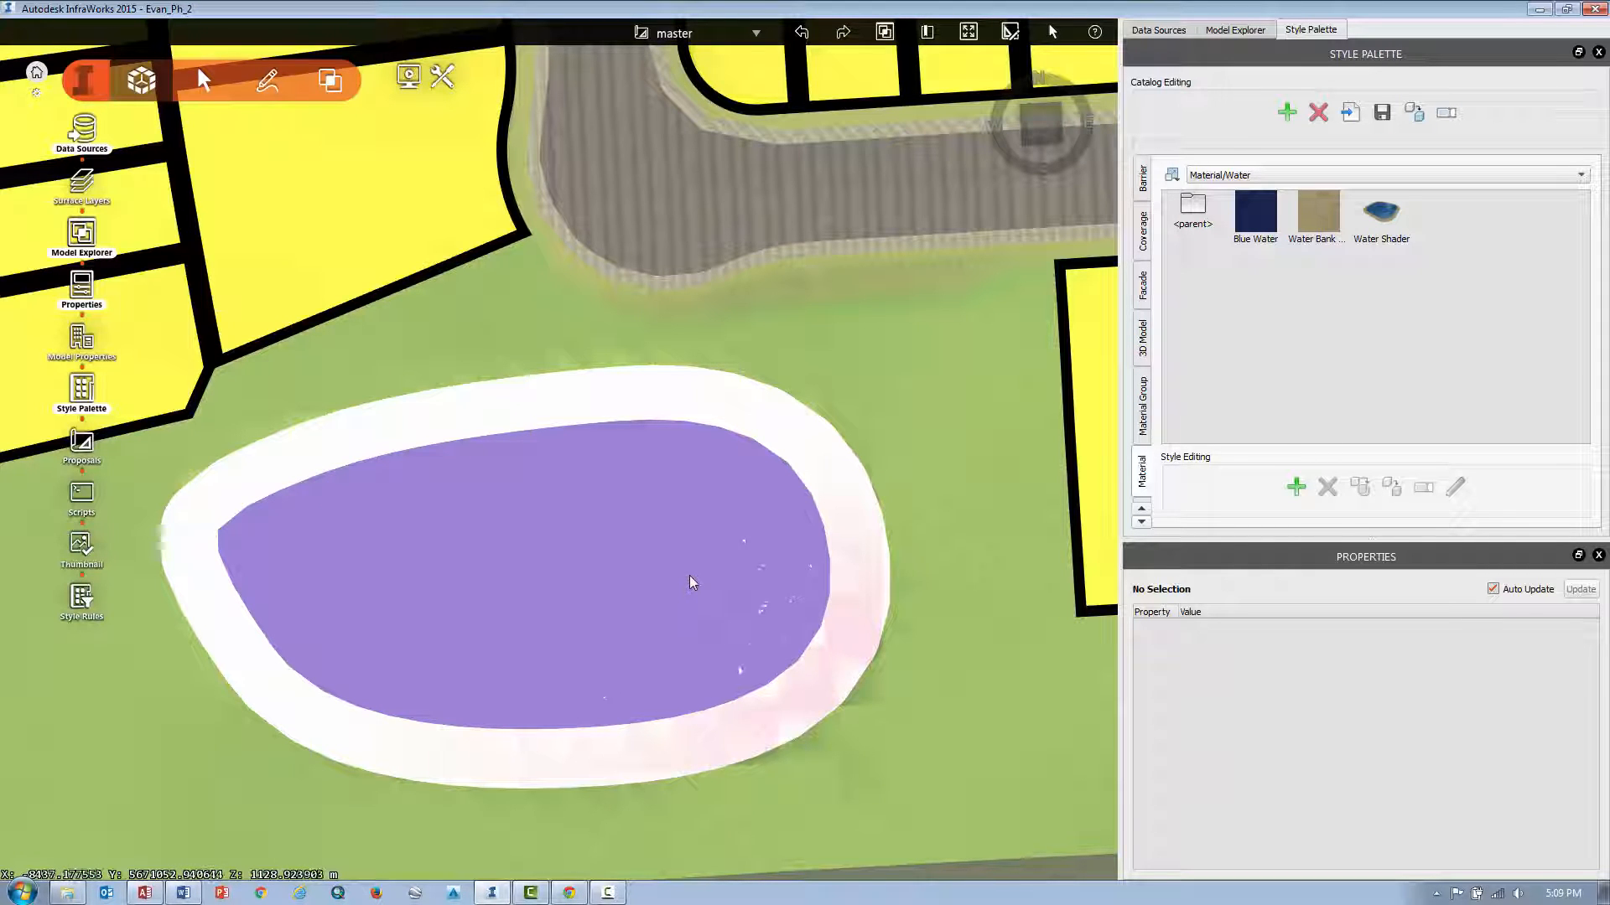
left_click_drag(689, 575, 686, 552)
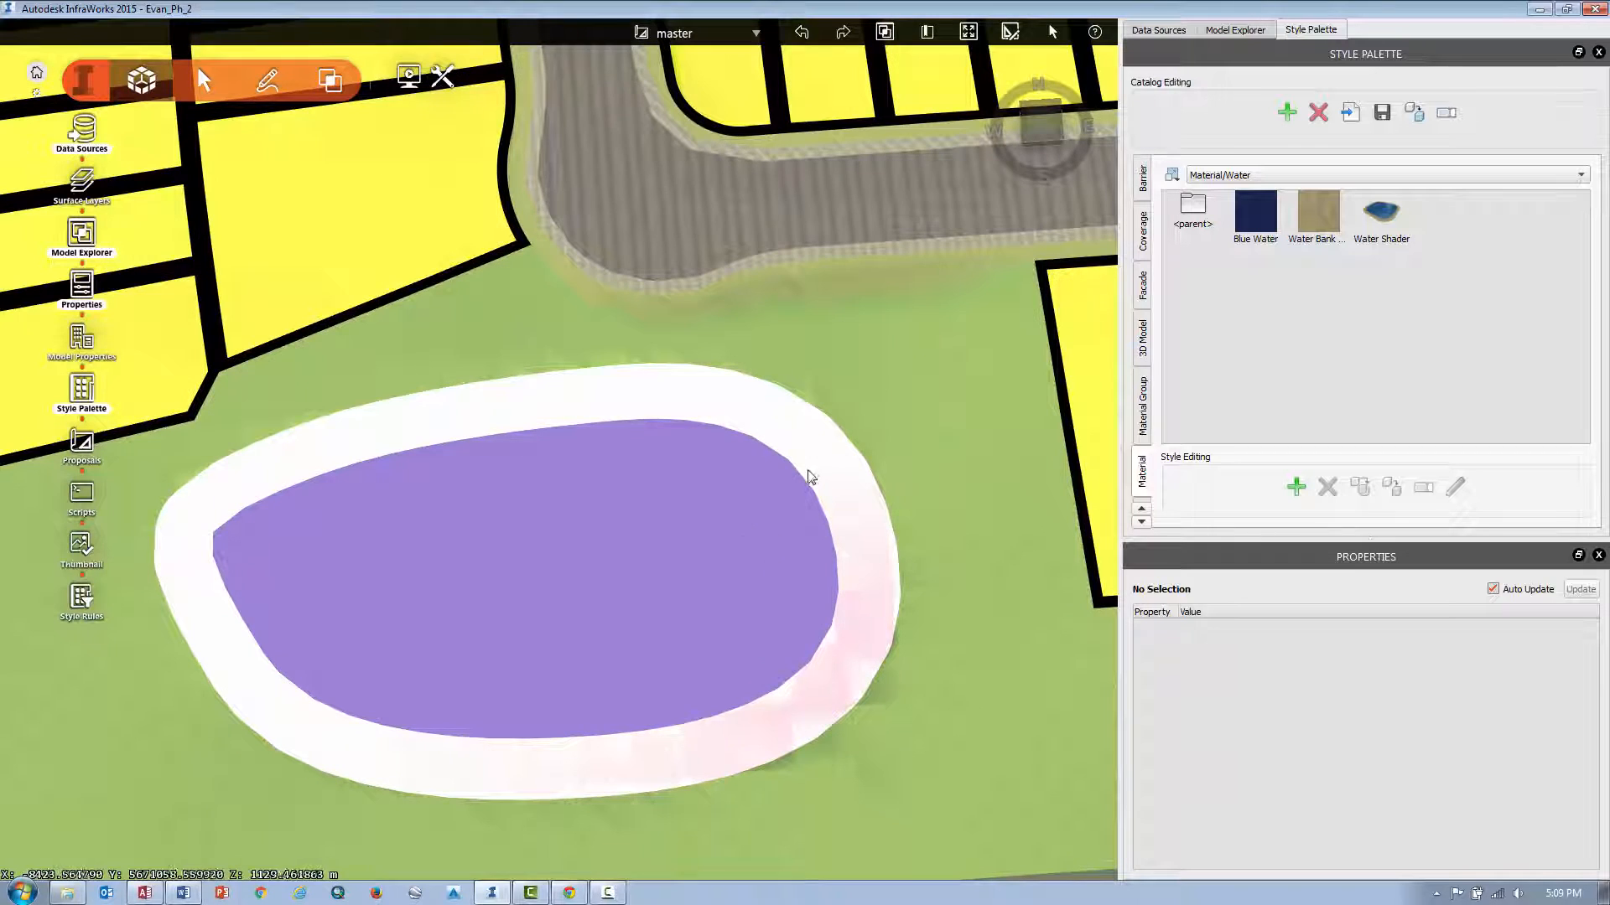
left_click(711, 422)
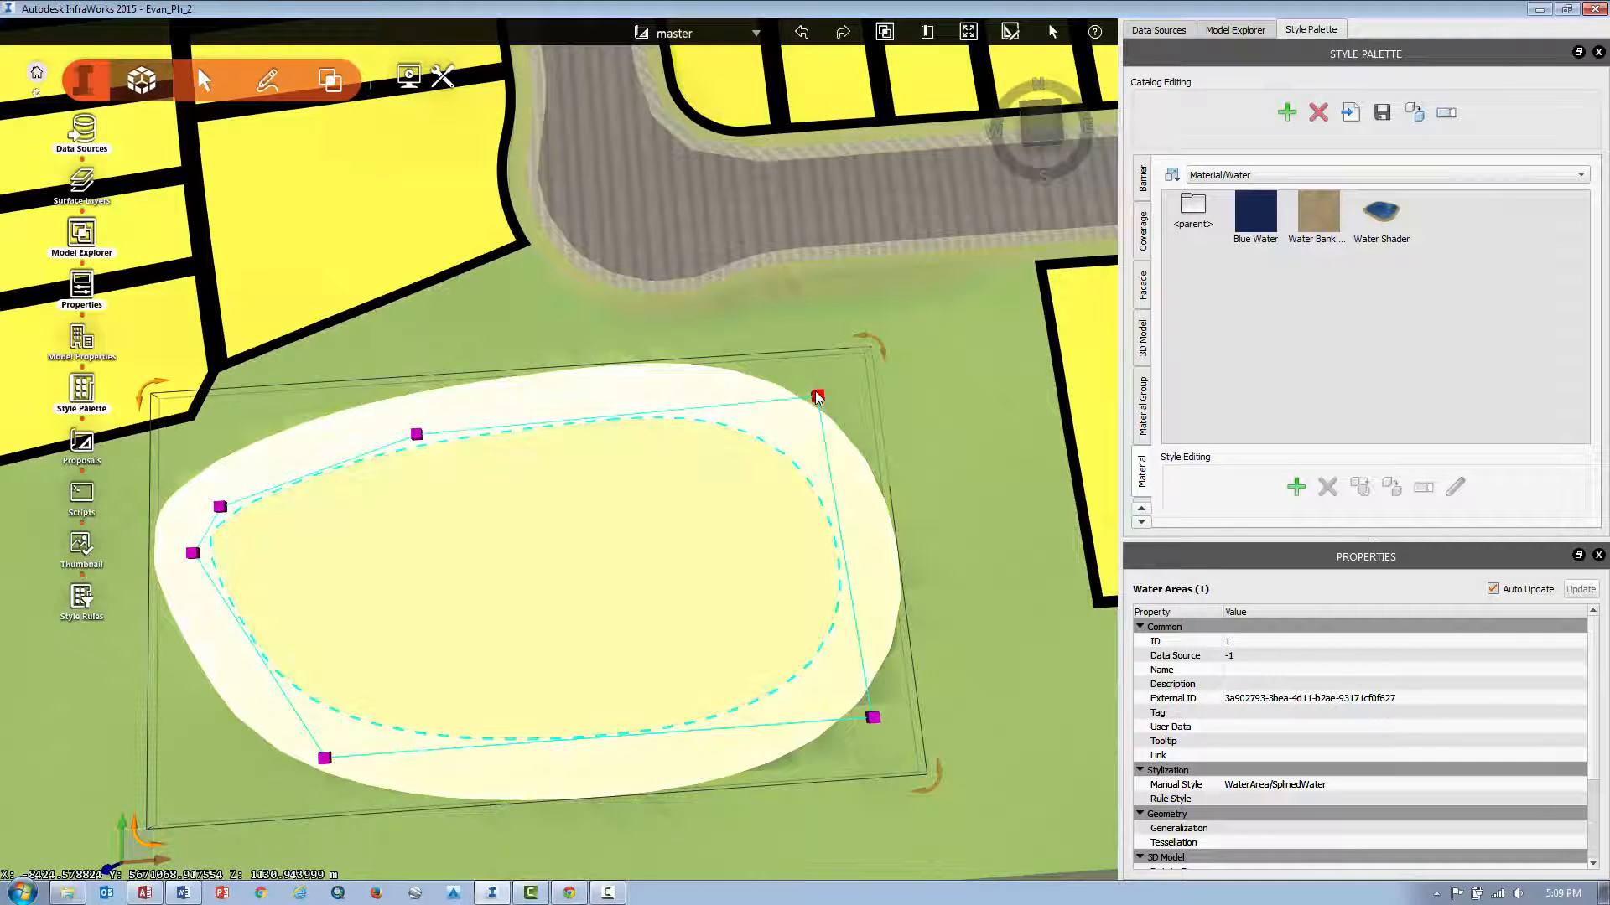
left_click_drag(818, 394, 845, 339)
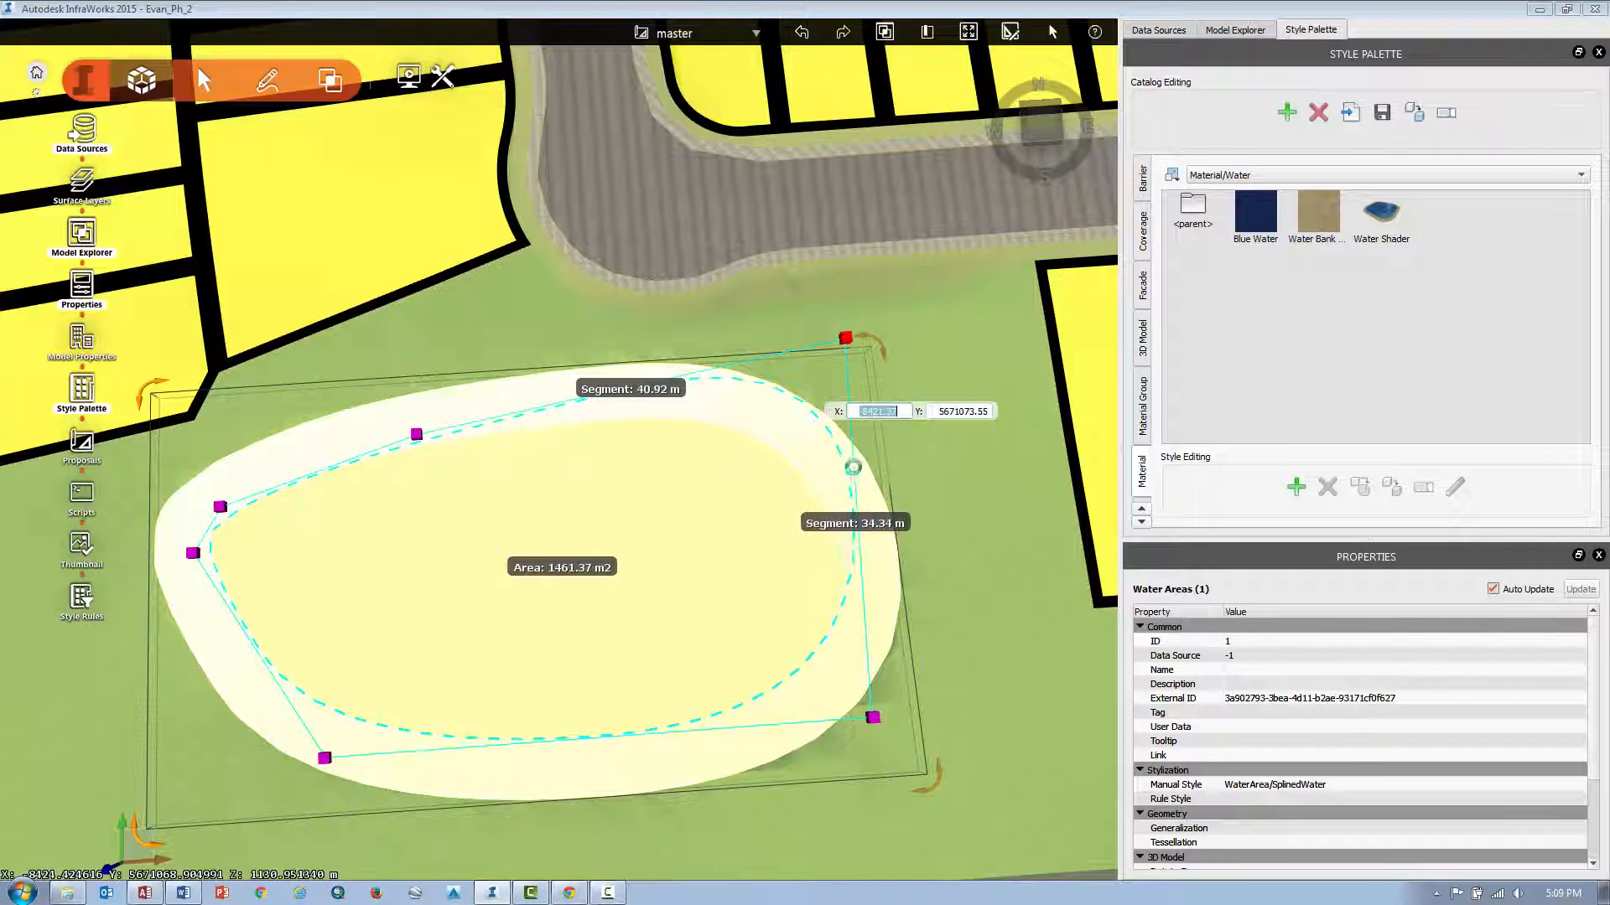
Add two vertices along the pond's northern edge and pull its north-east corner vertex further north.
right_click(721, 376)
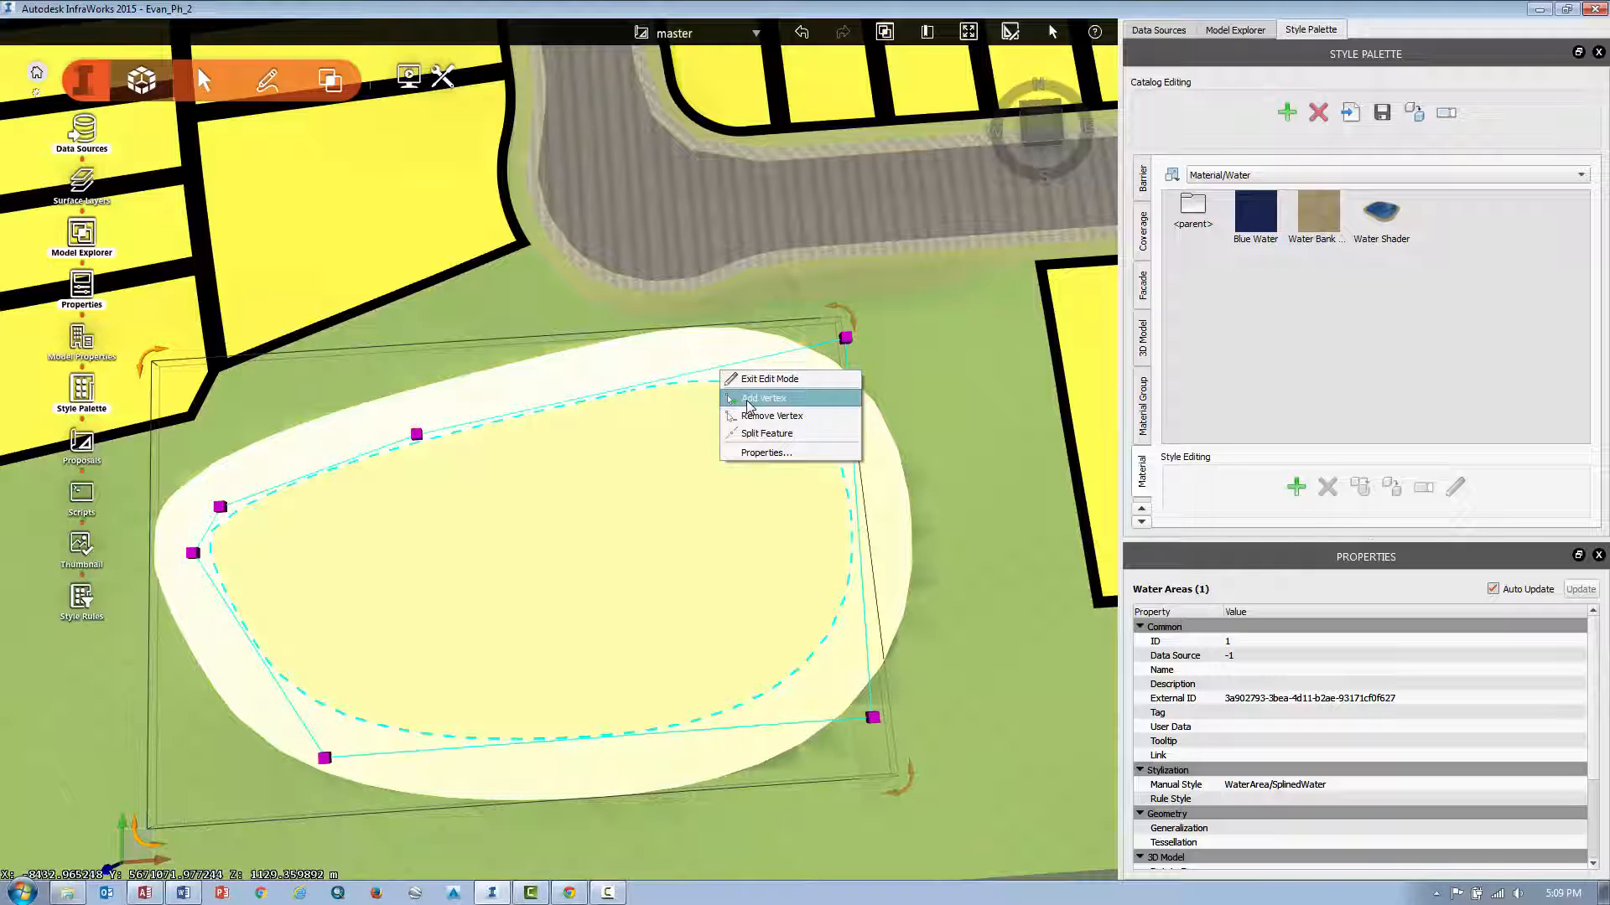
left_click(748, 399)
left_click(721, 369)
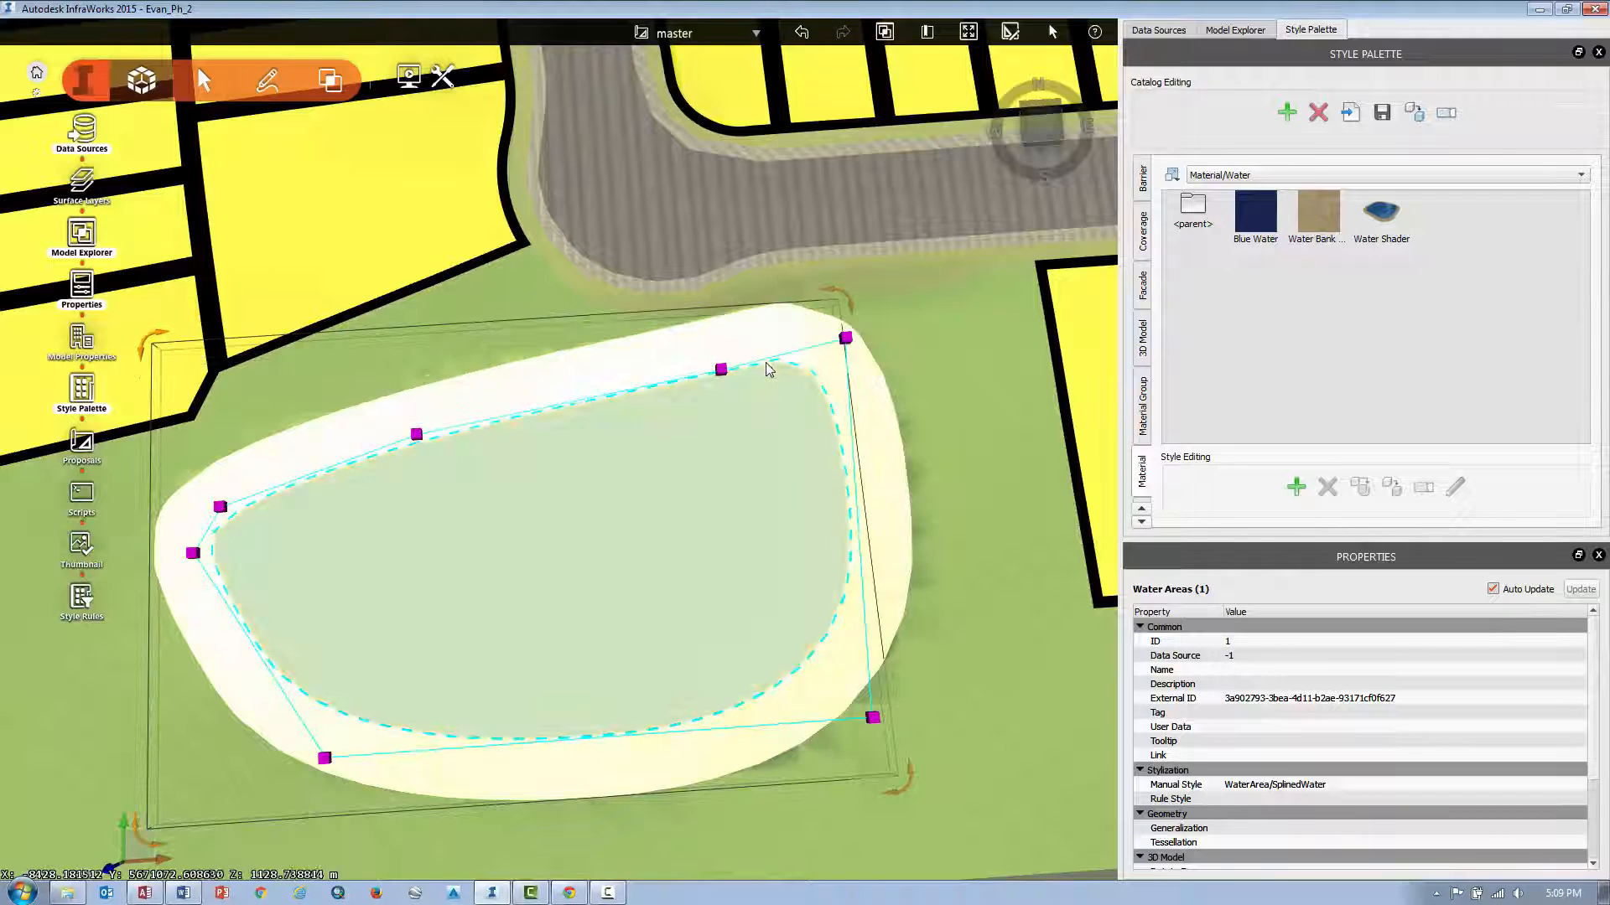
right_click(769, 360)
left_click(789, 384)
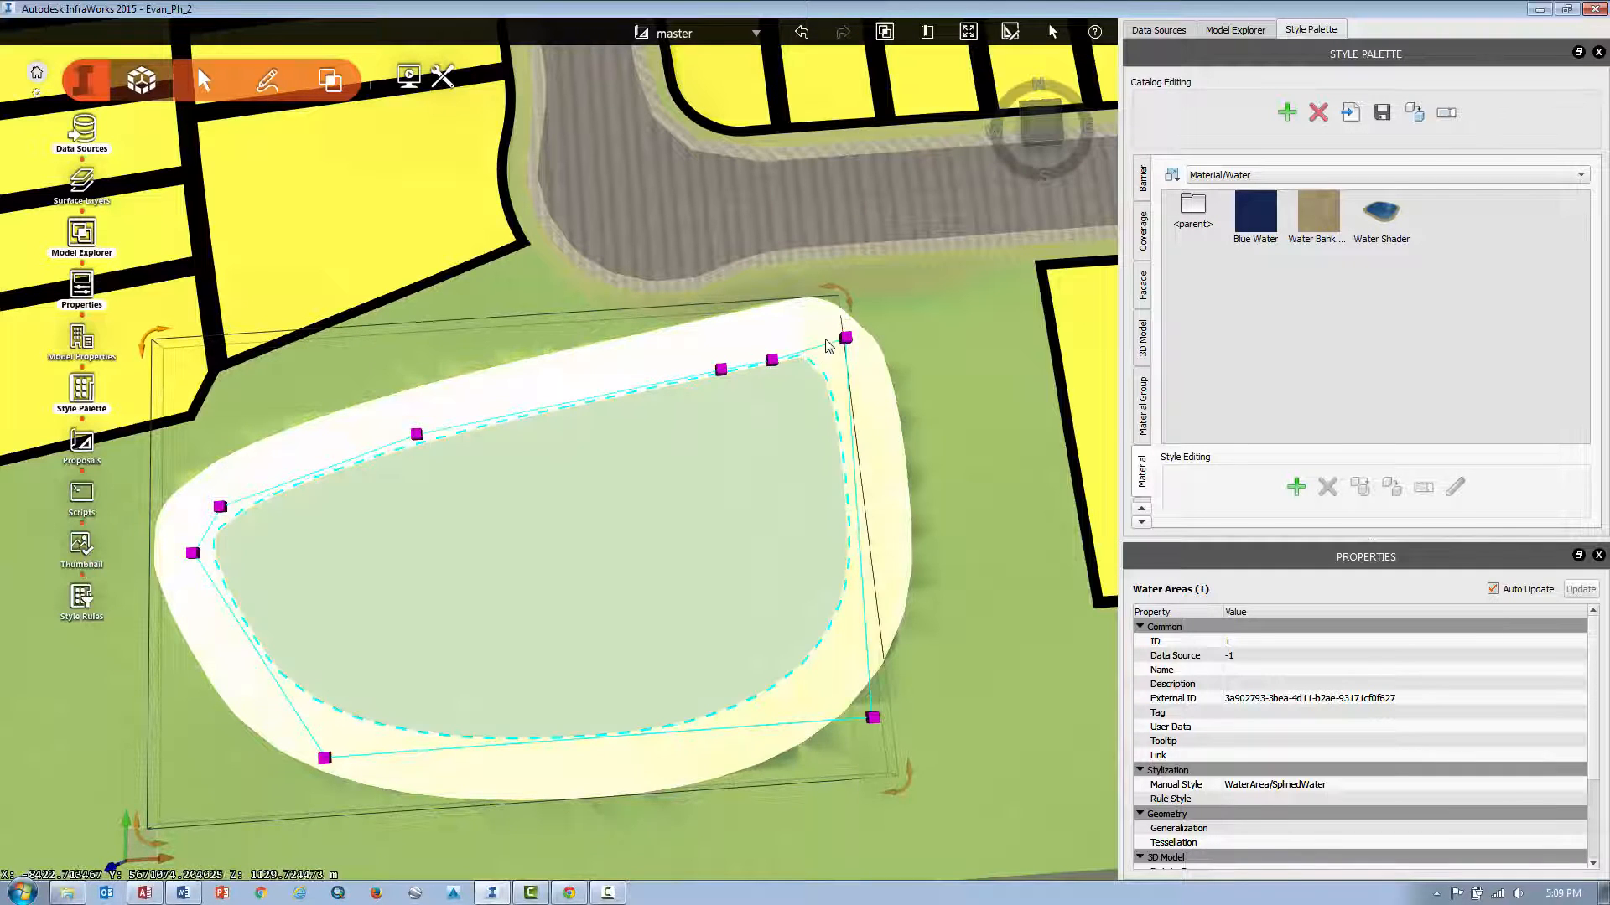
left_click_drag(845, 338, 831, 299)
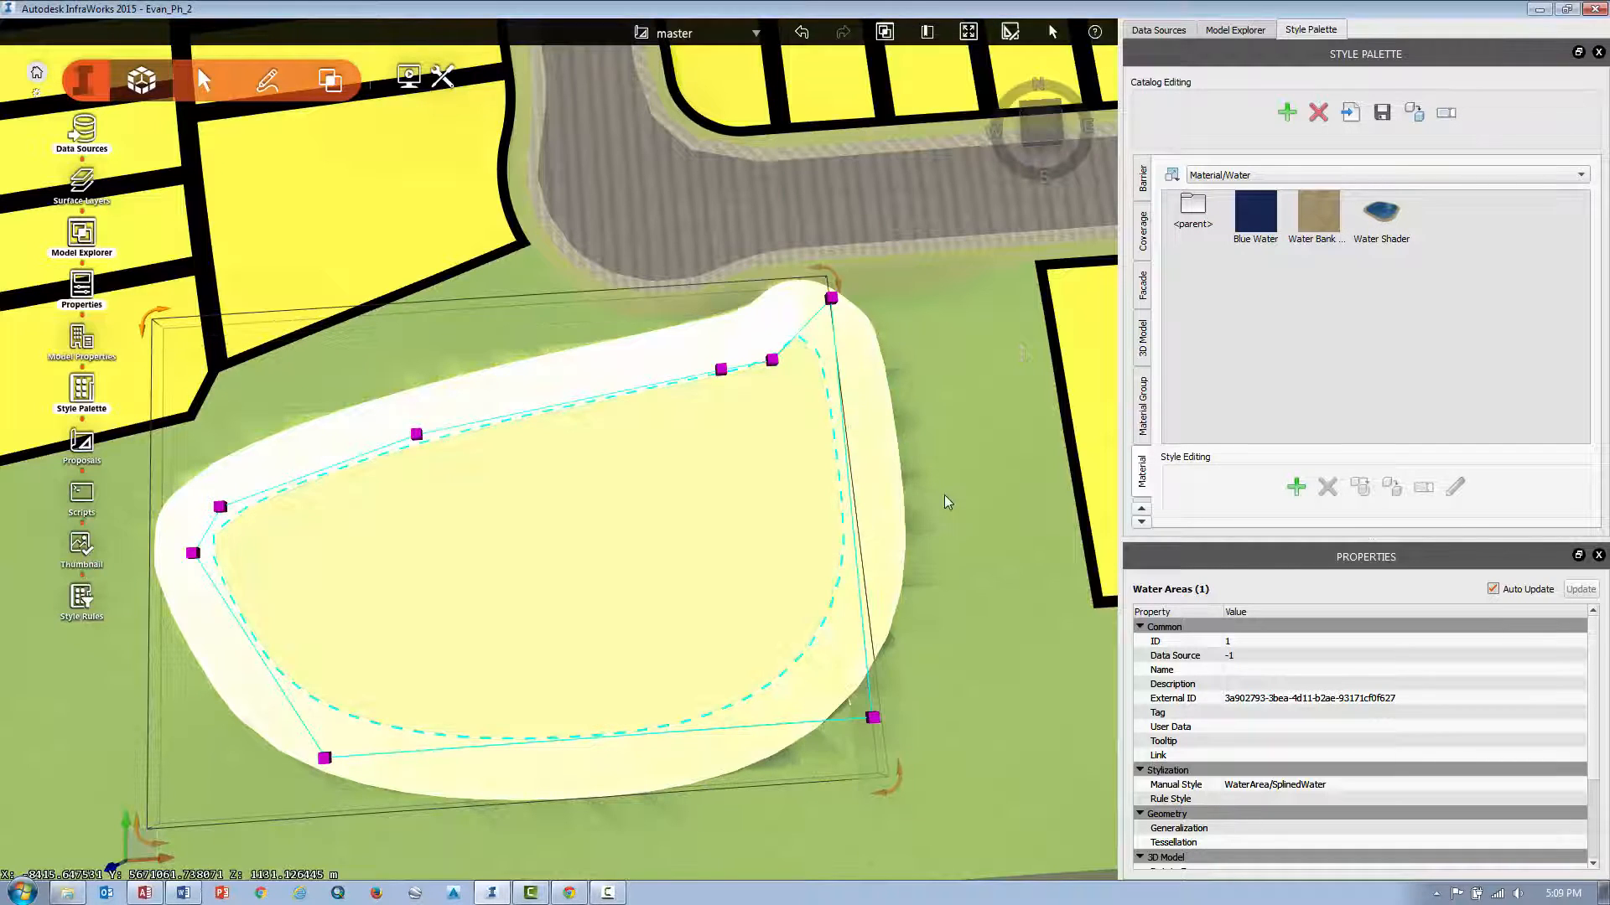
left_click(947, 500)
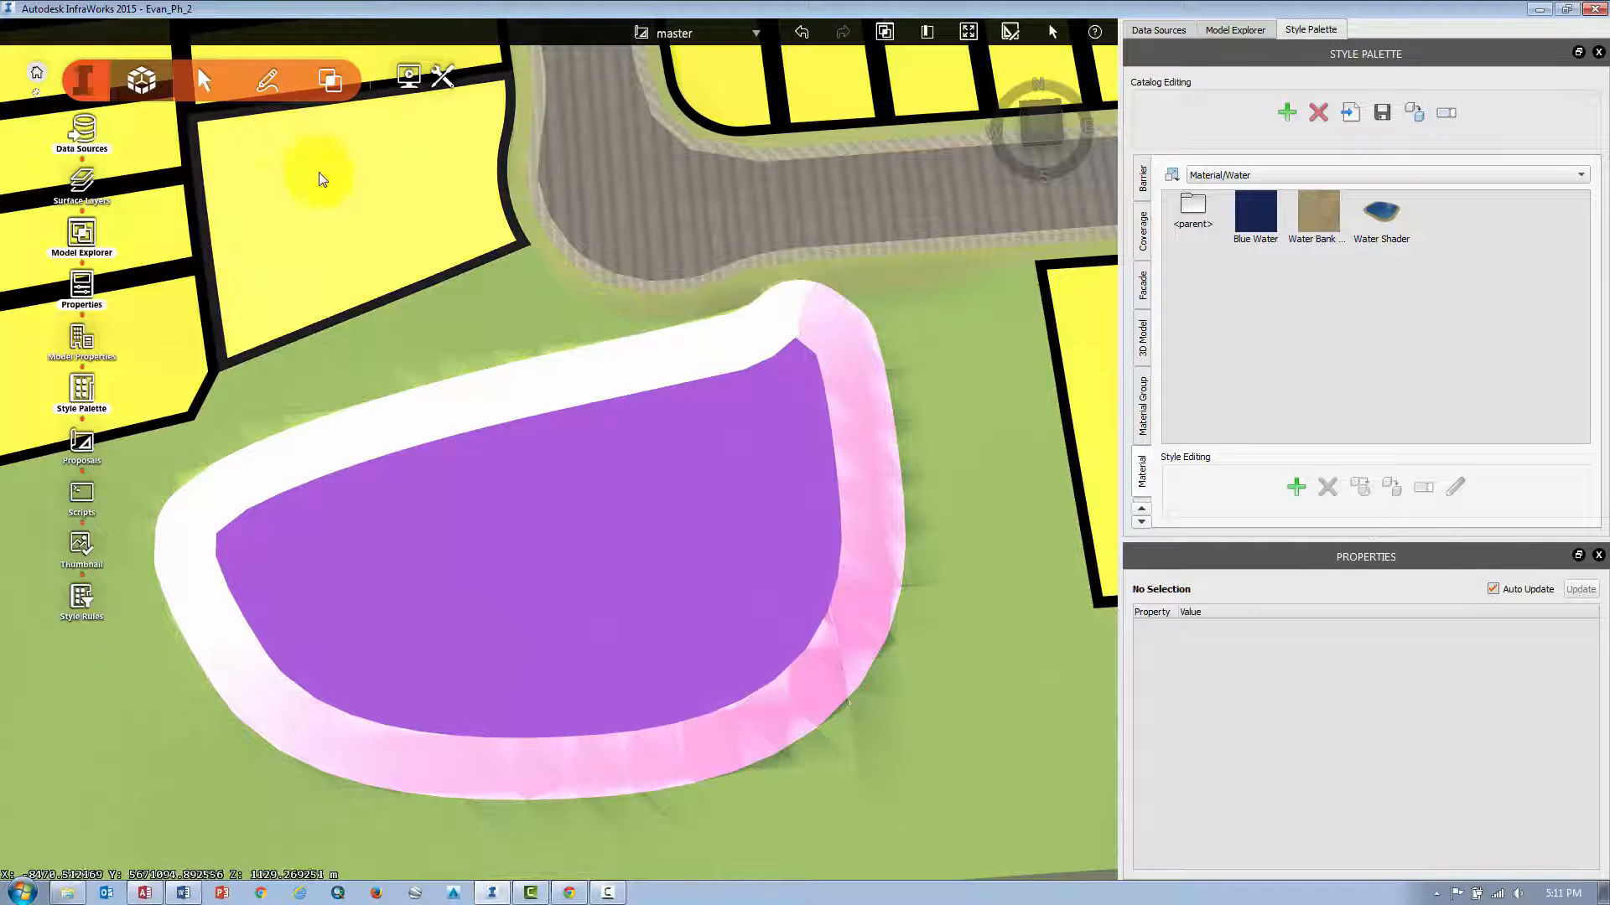
Place Single Story Wood city furniture houses by outlining an area on the corner parcel east of the road intersection.
left_click(269, 83)
scroll(642, 258, "down", 2)
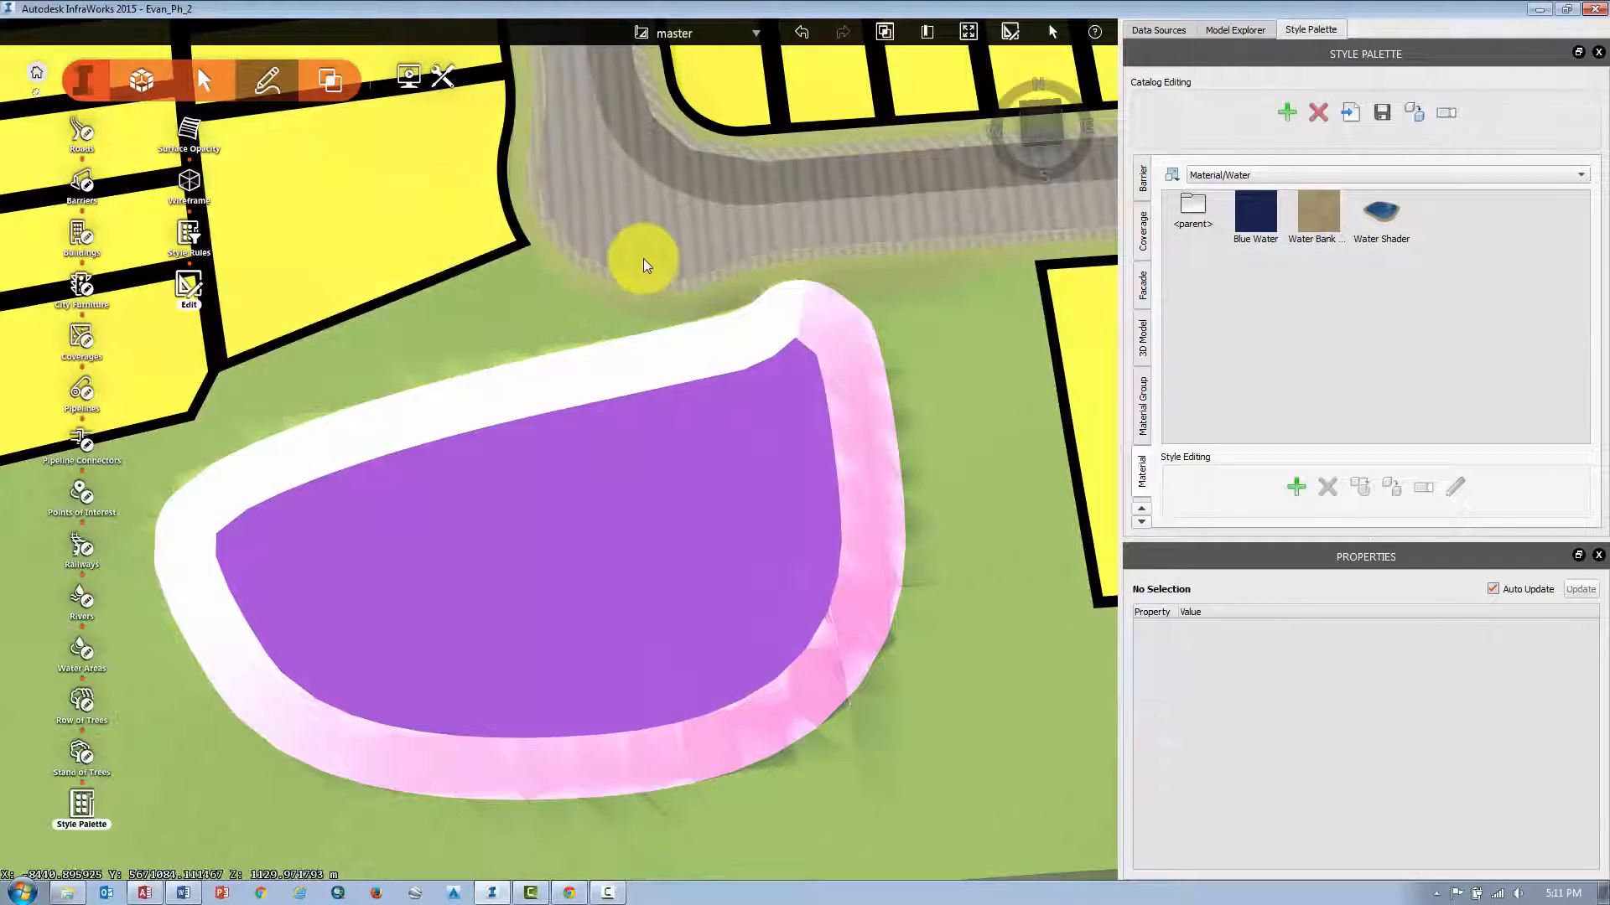
scroll(678, 265, "down", 2)
middle_click_drag(643, 145, 657, 511)
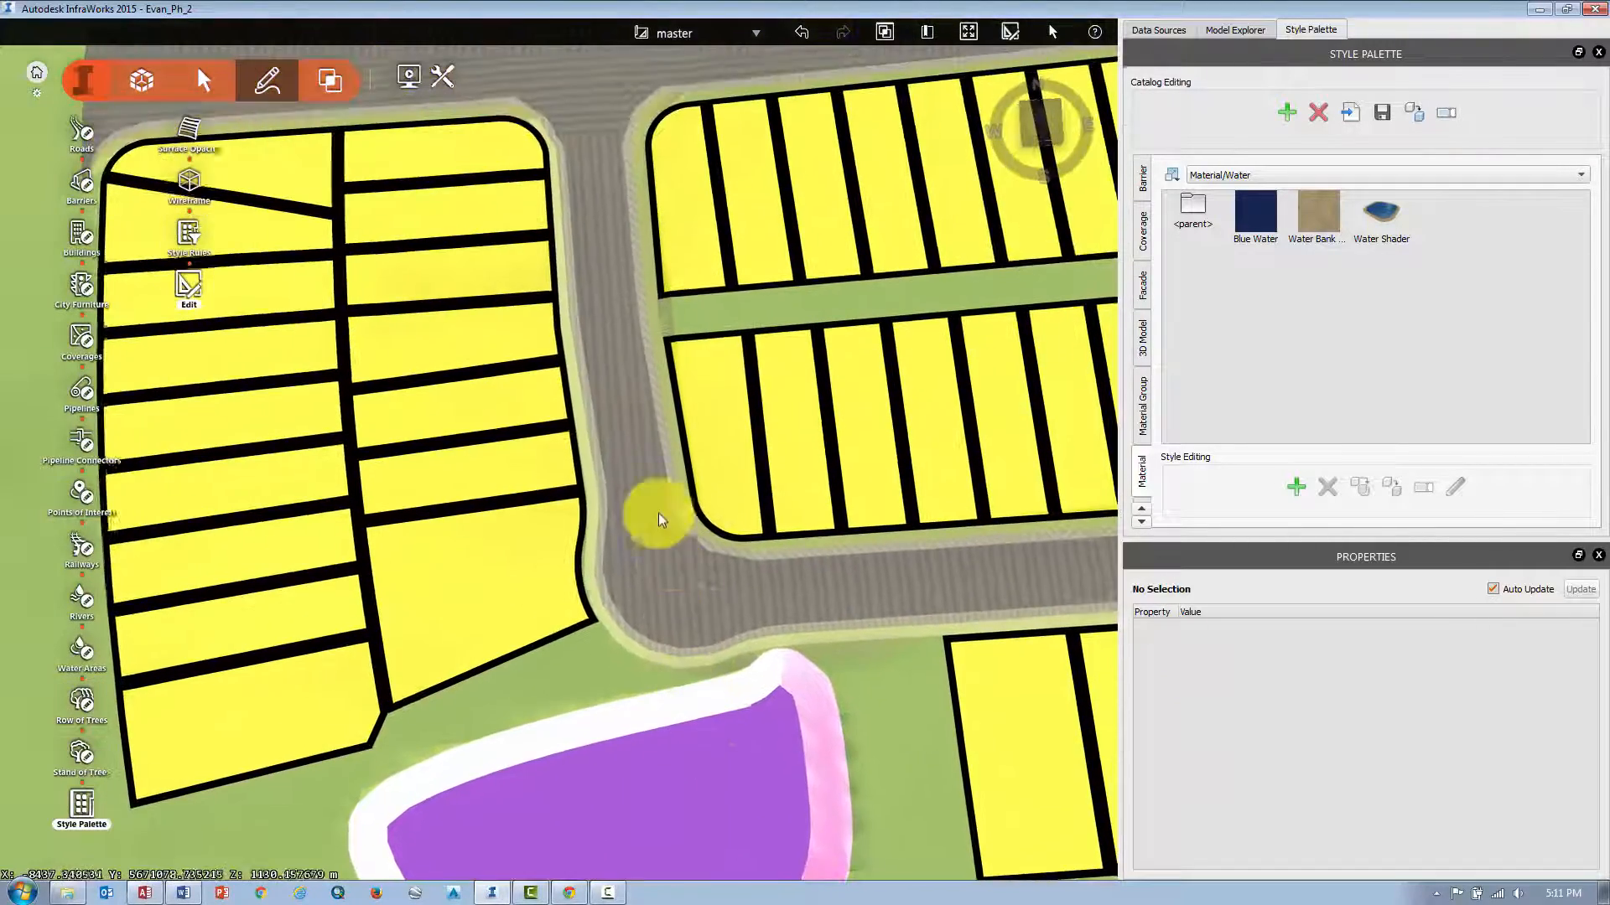
middle_click_drag(545, 387, 622, 562)
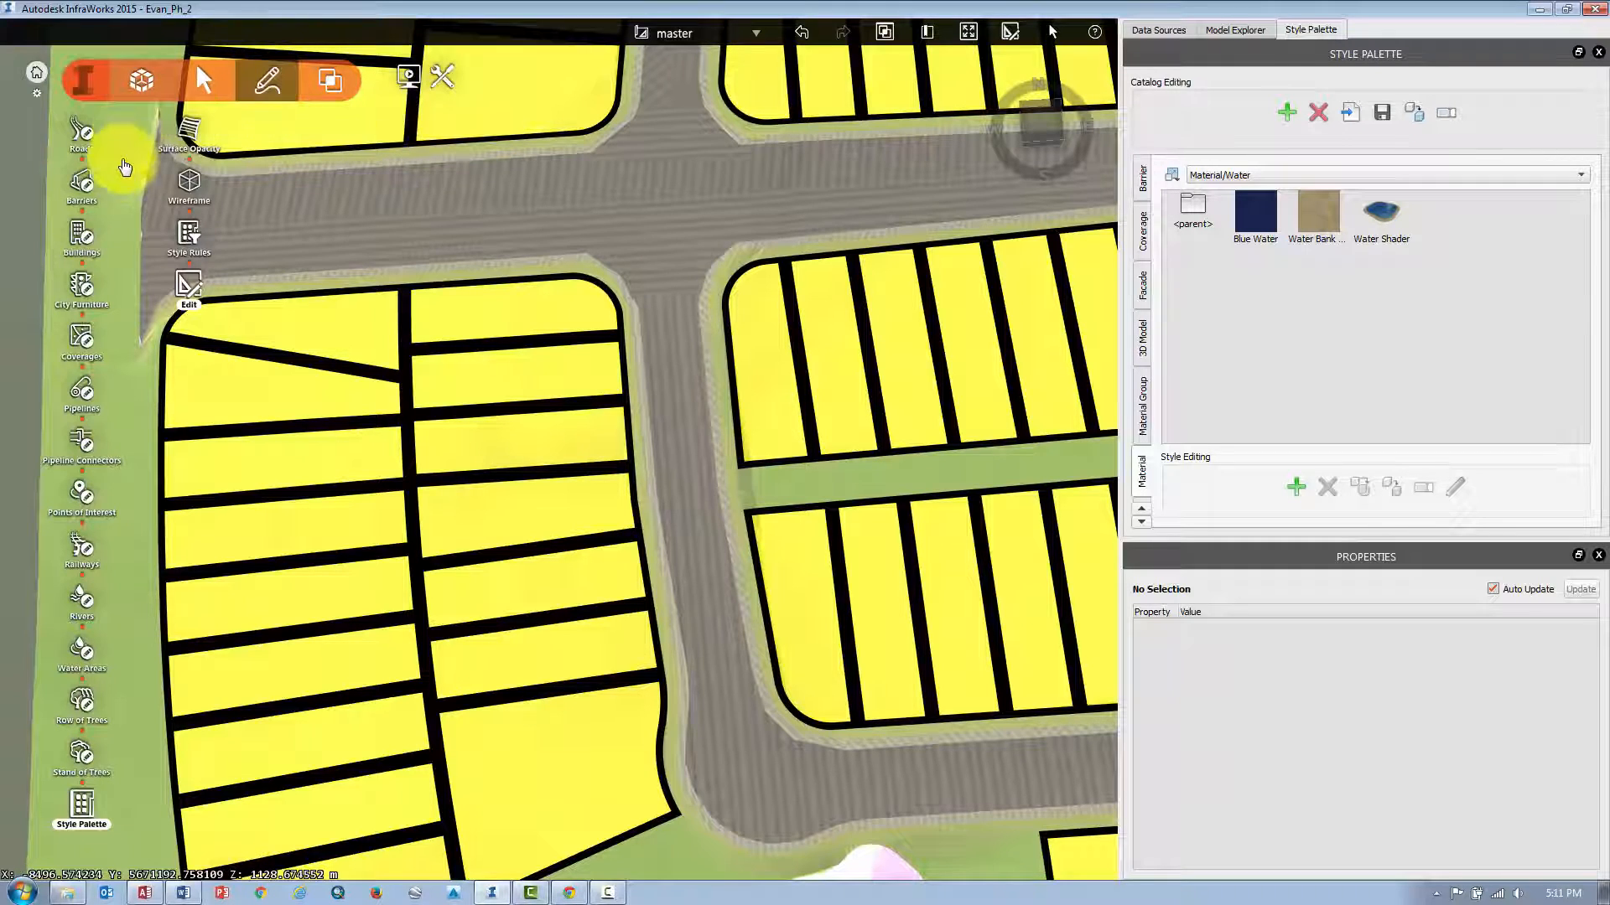
left_click(83, 290)
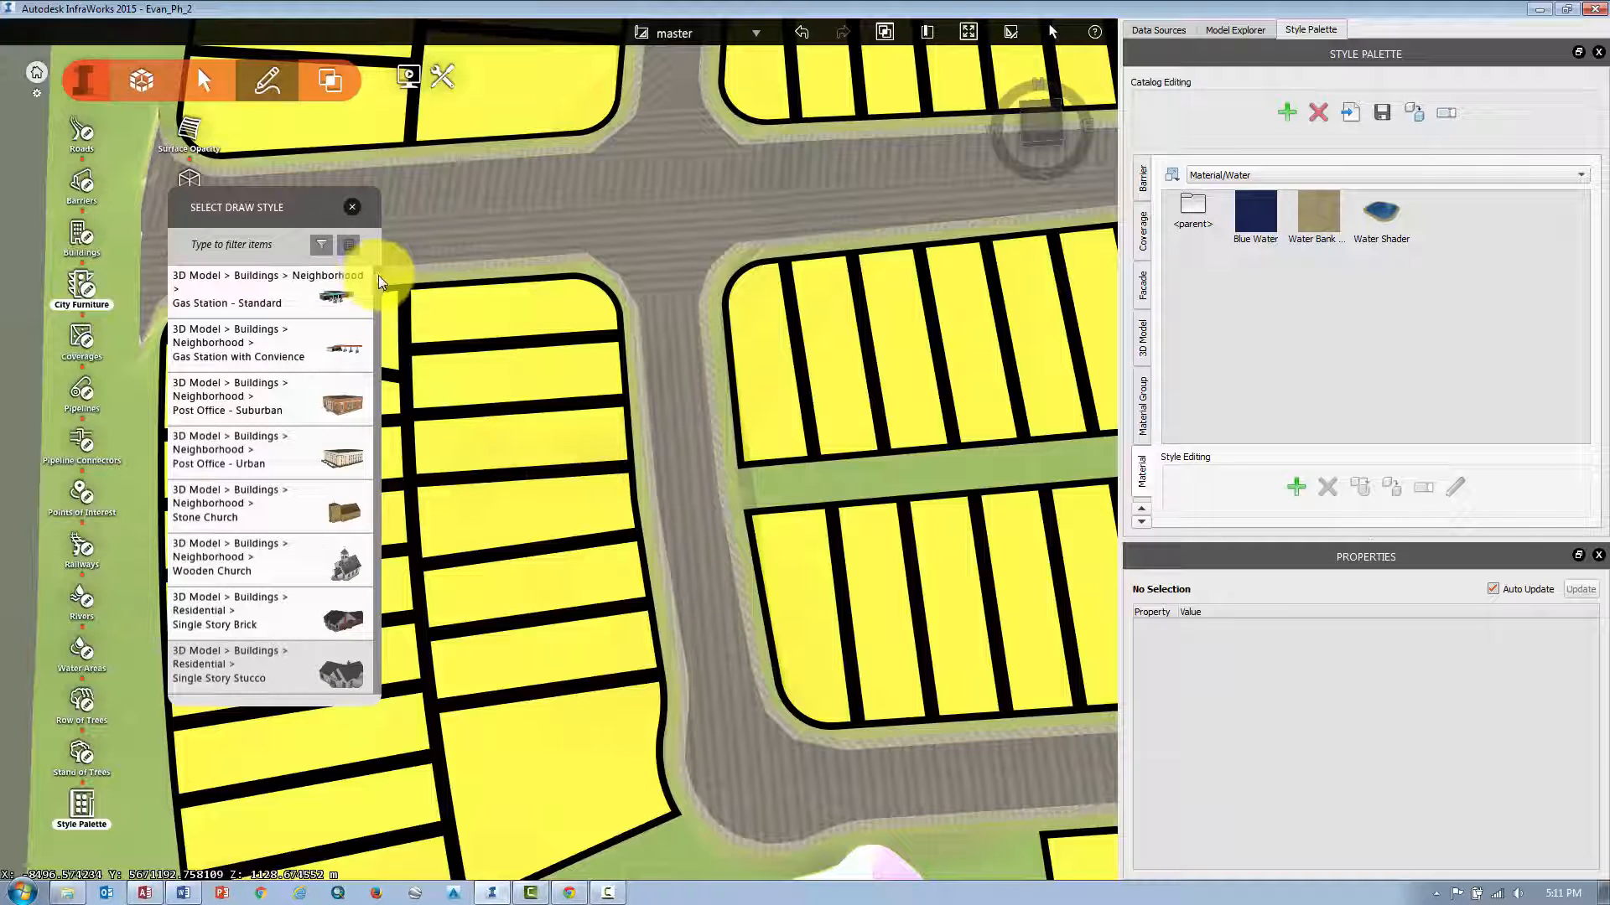
left_click_drag(379, 275, 377, 280)
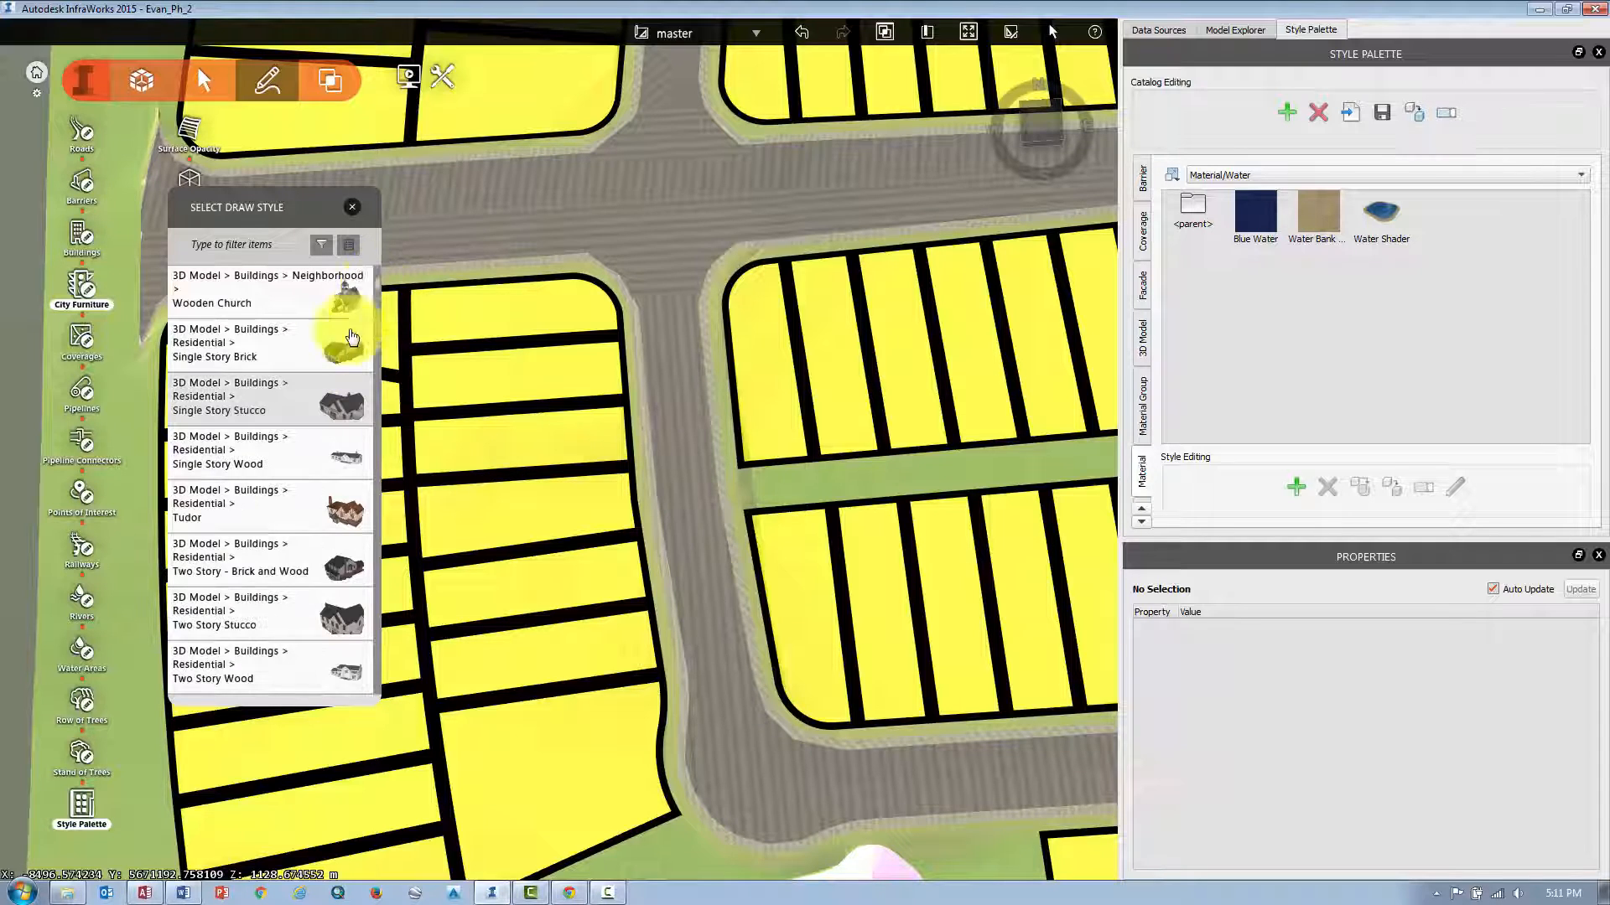
left_click(236, 461)
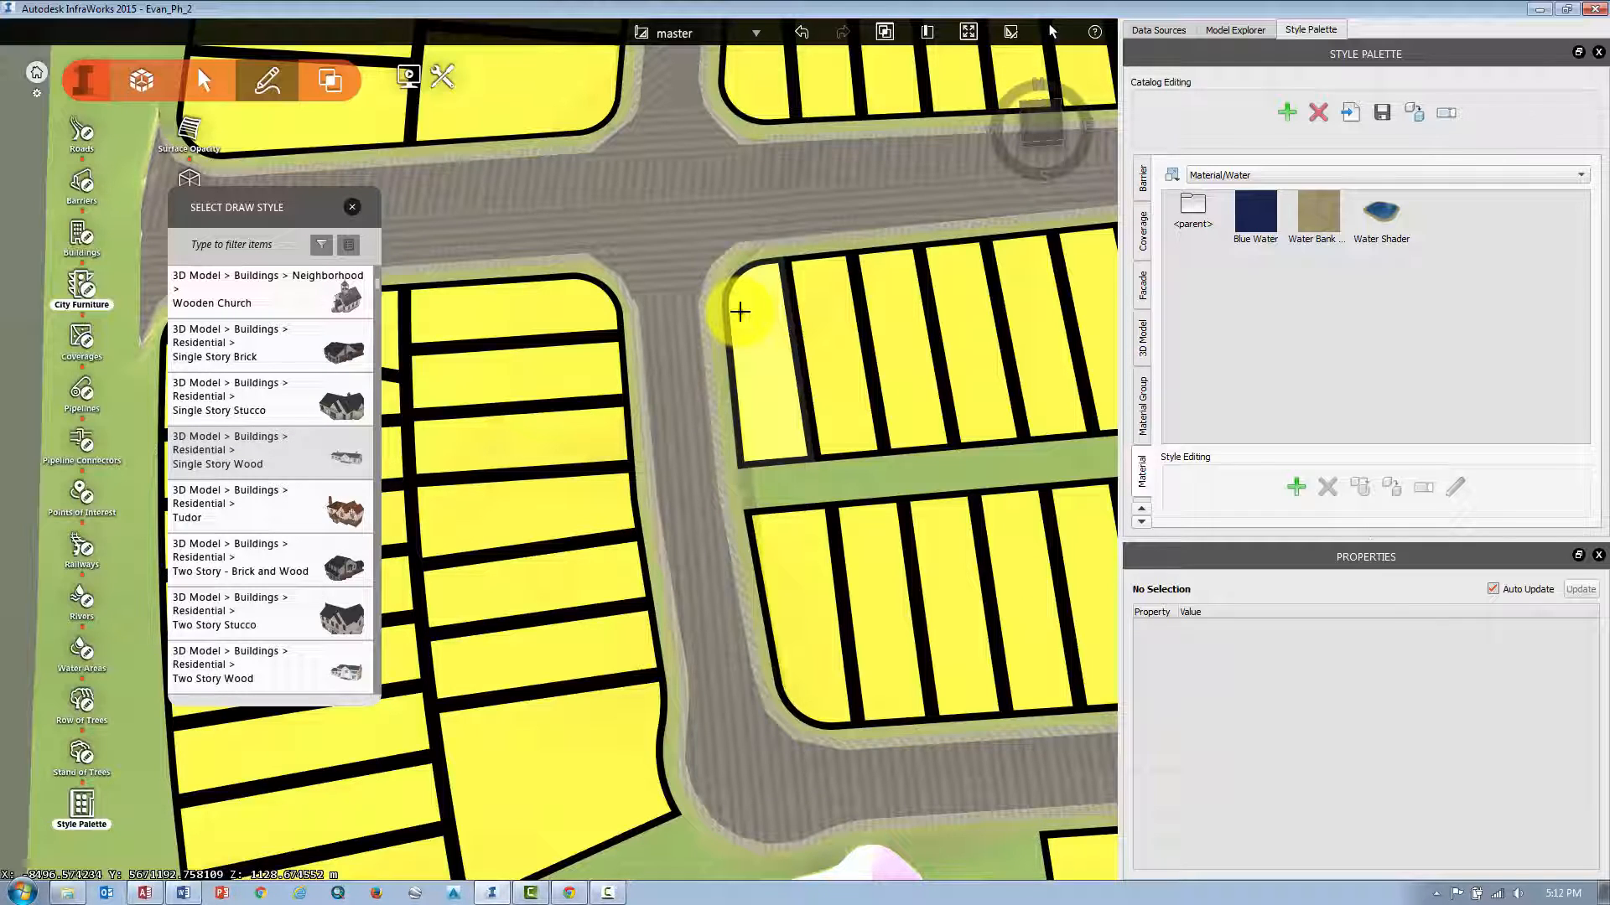
left_click(739, 312)
left_click(776, 305)
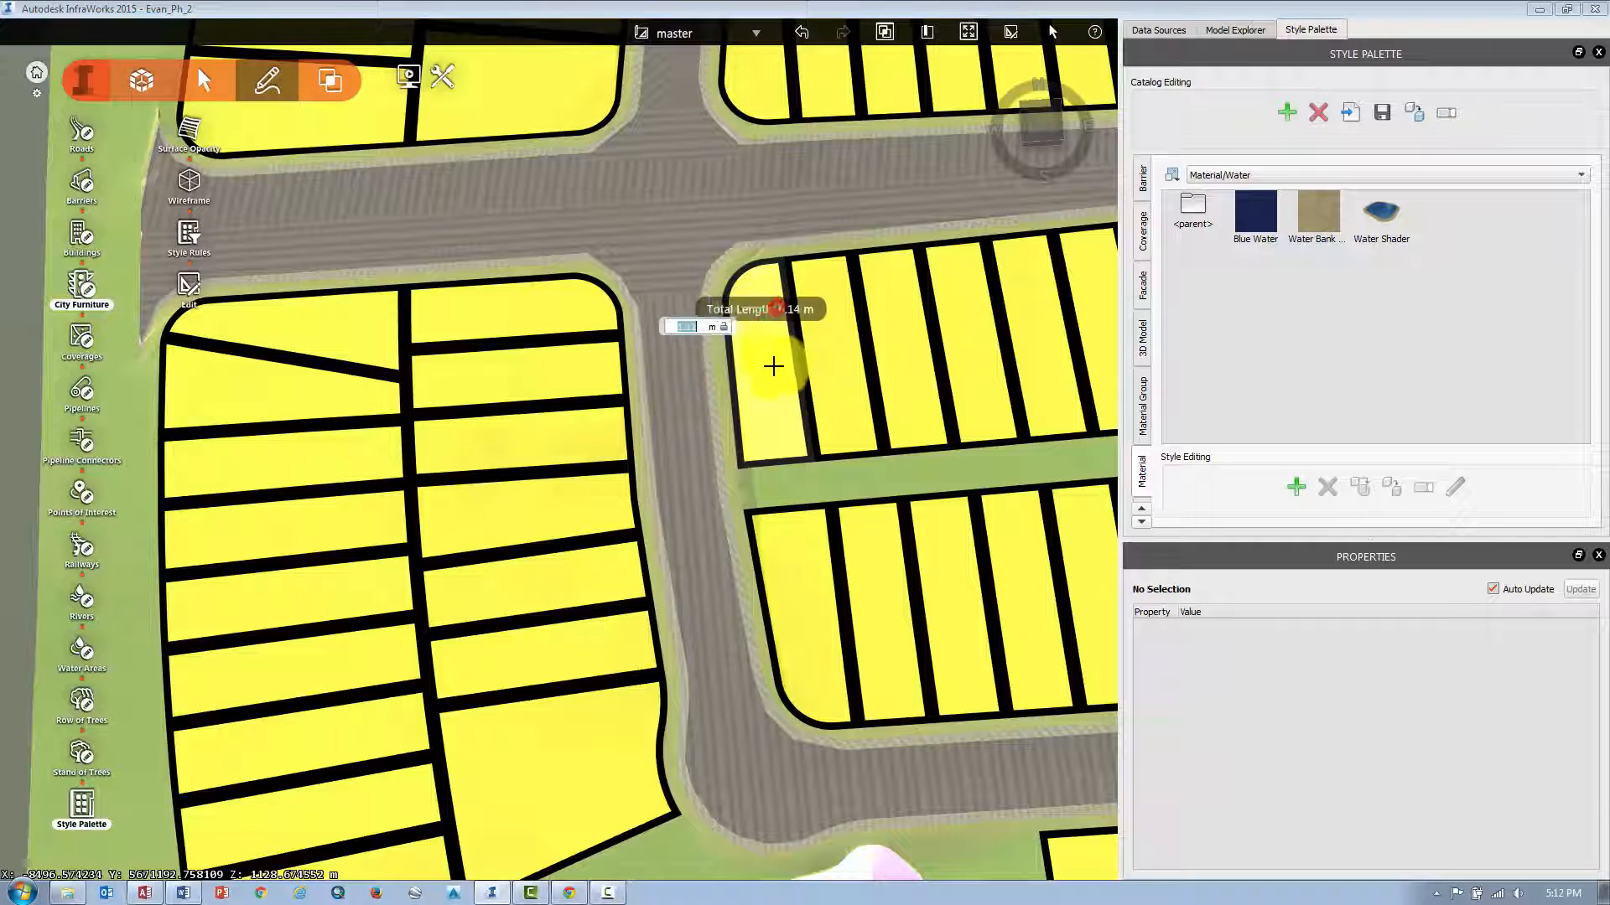
left_click(787, 416)
left_click(749, 424)
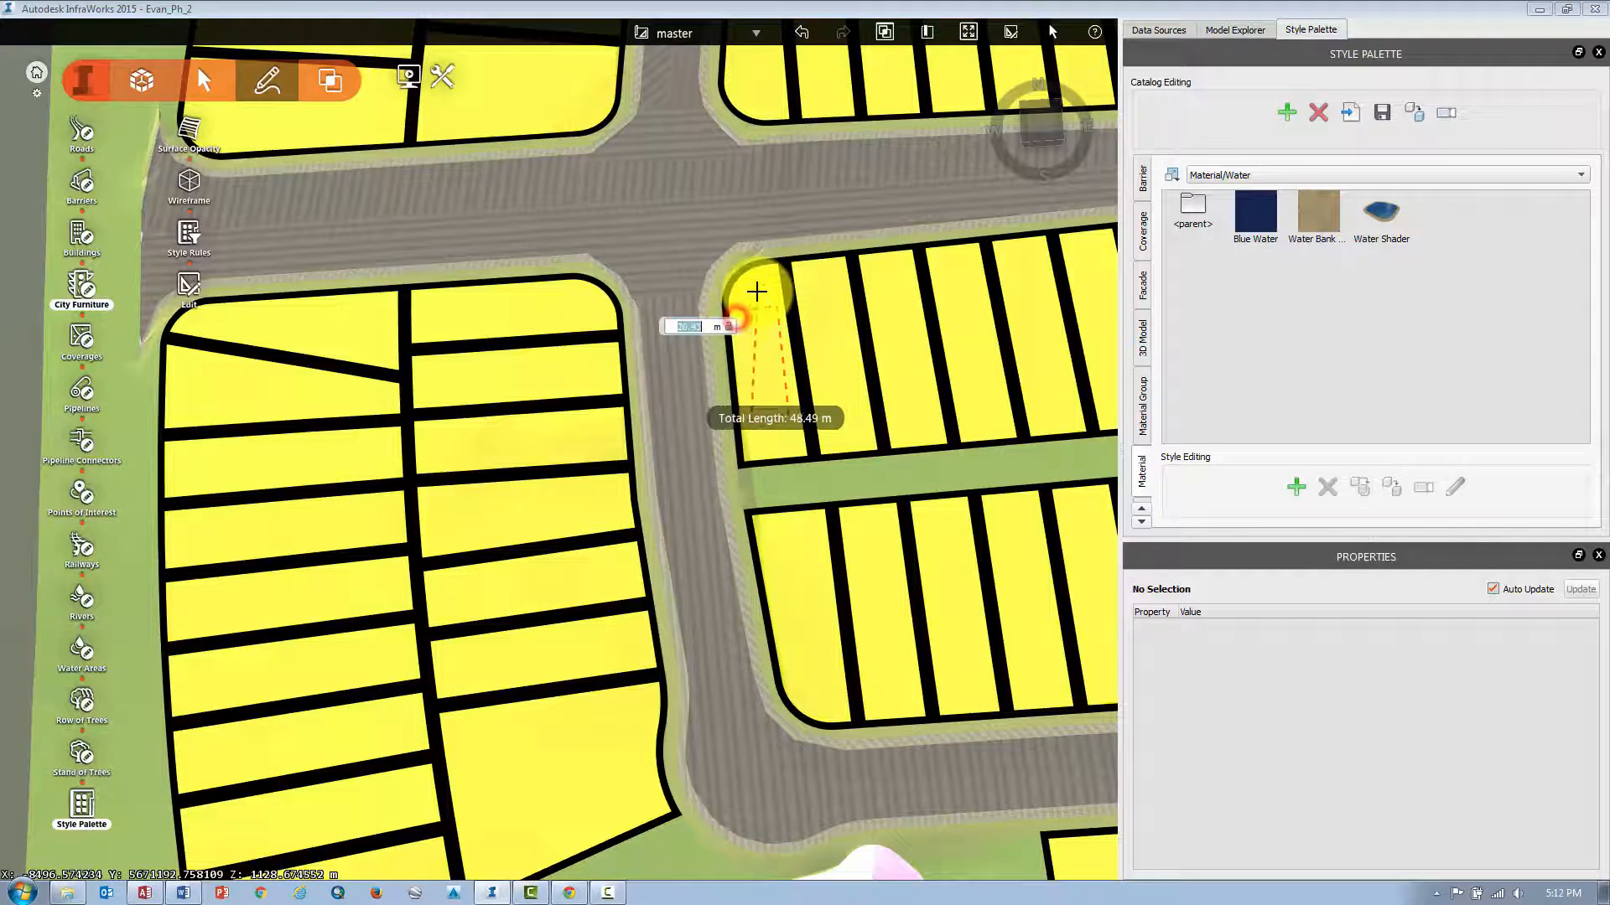
left_click(738, 315)
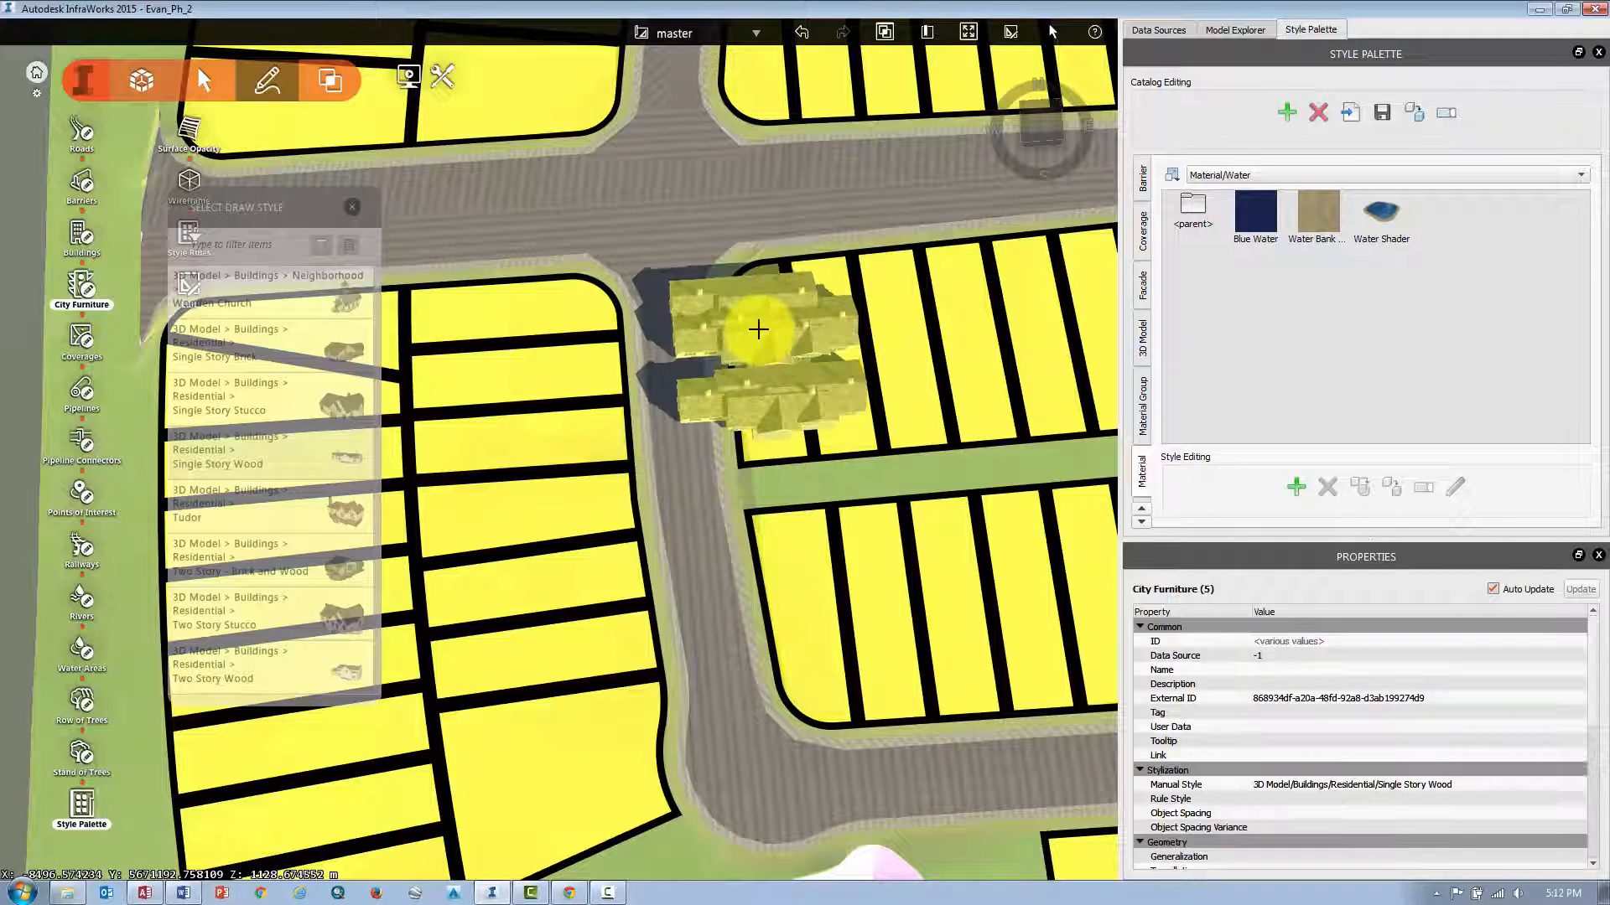
Select and delete the extra placed houses so only one house remains on the corner parcel.
left_click(797, 408)
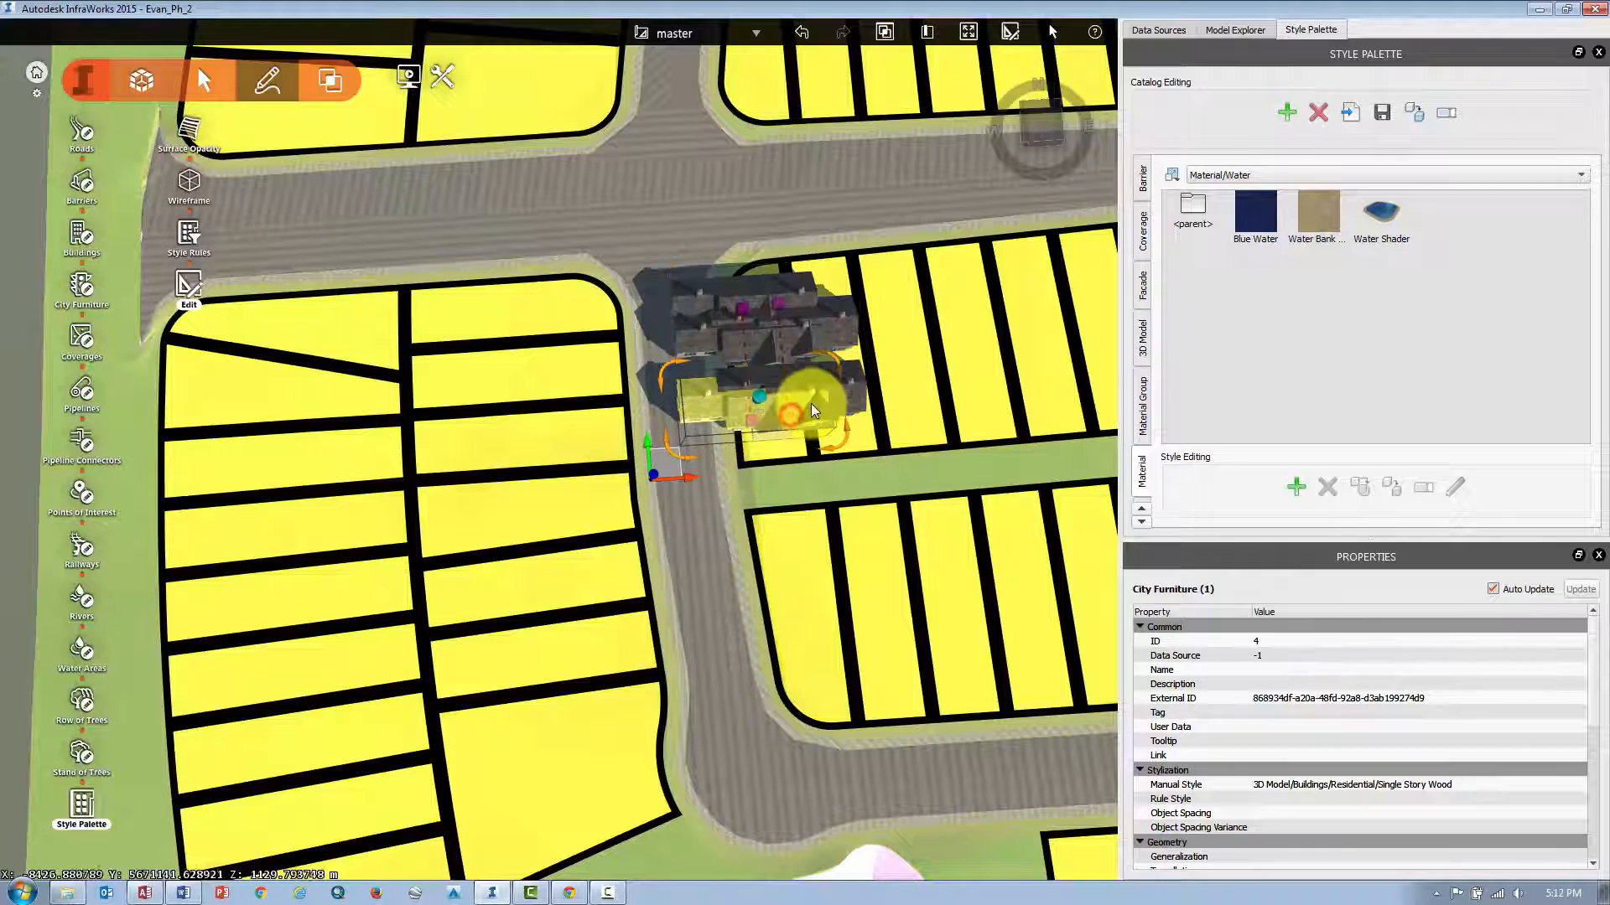
left_click(793, 406)
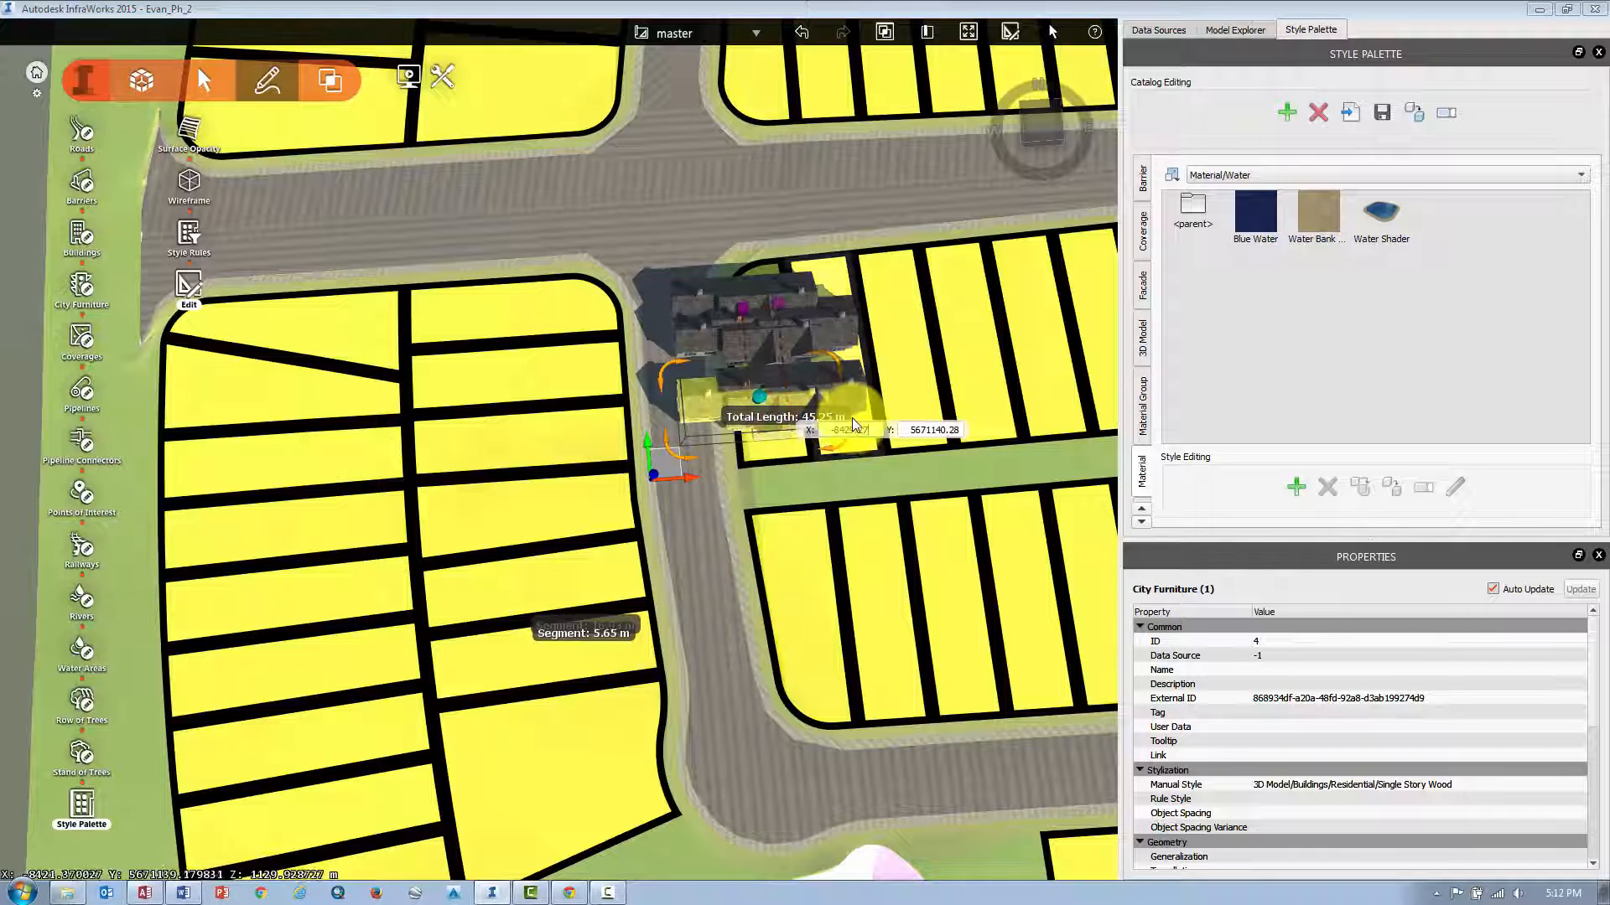
left_click(838, 478)
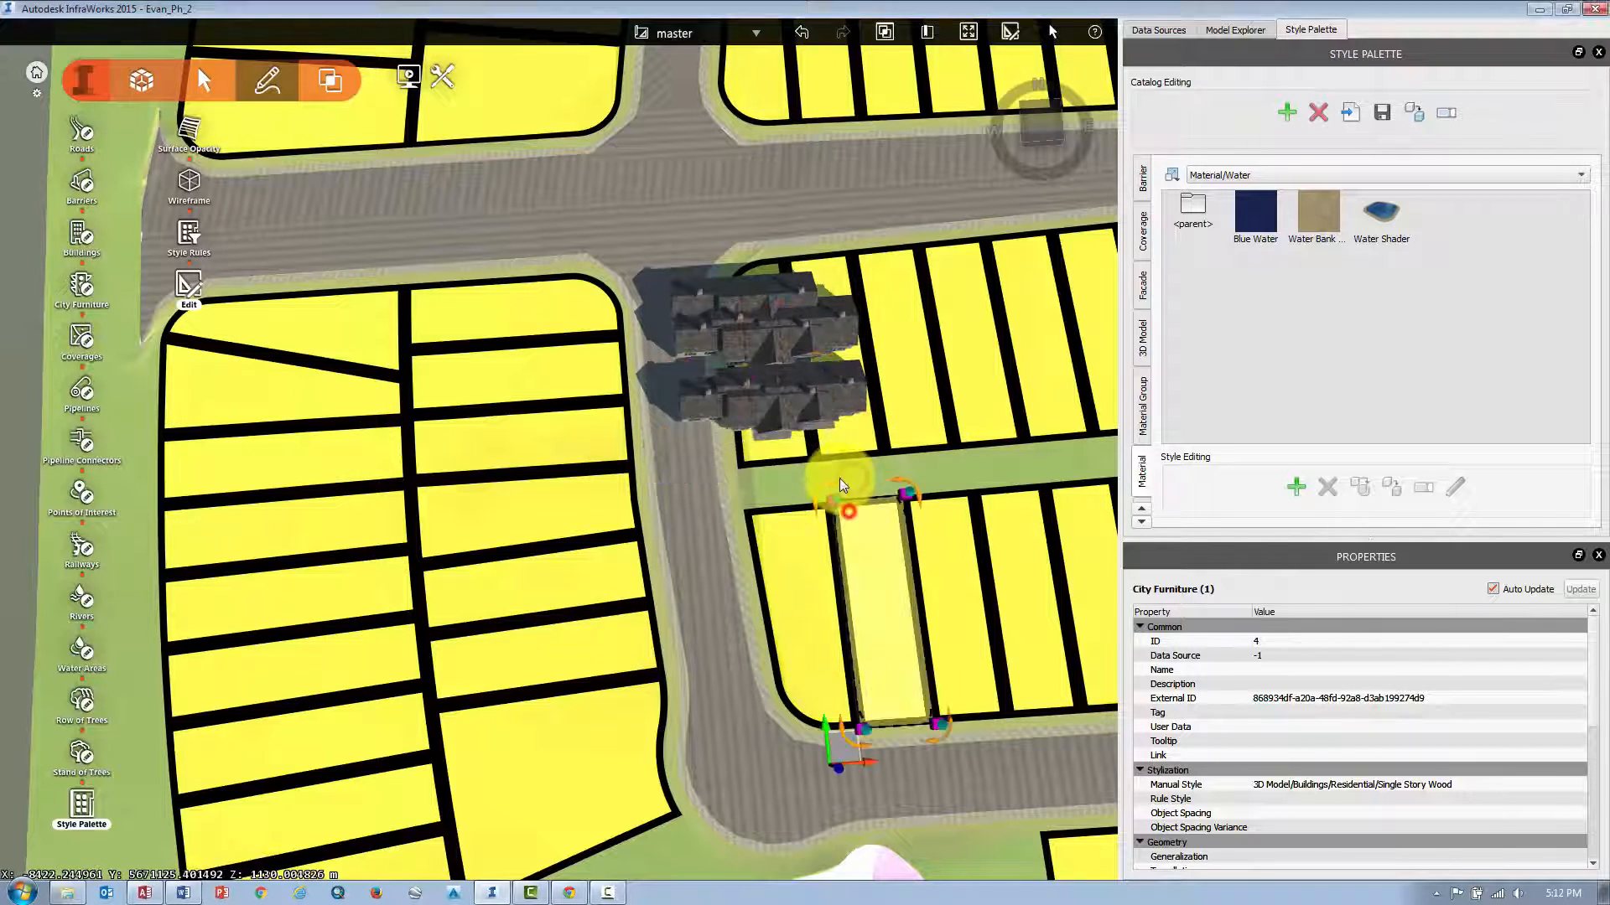
left_click(810, 410)
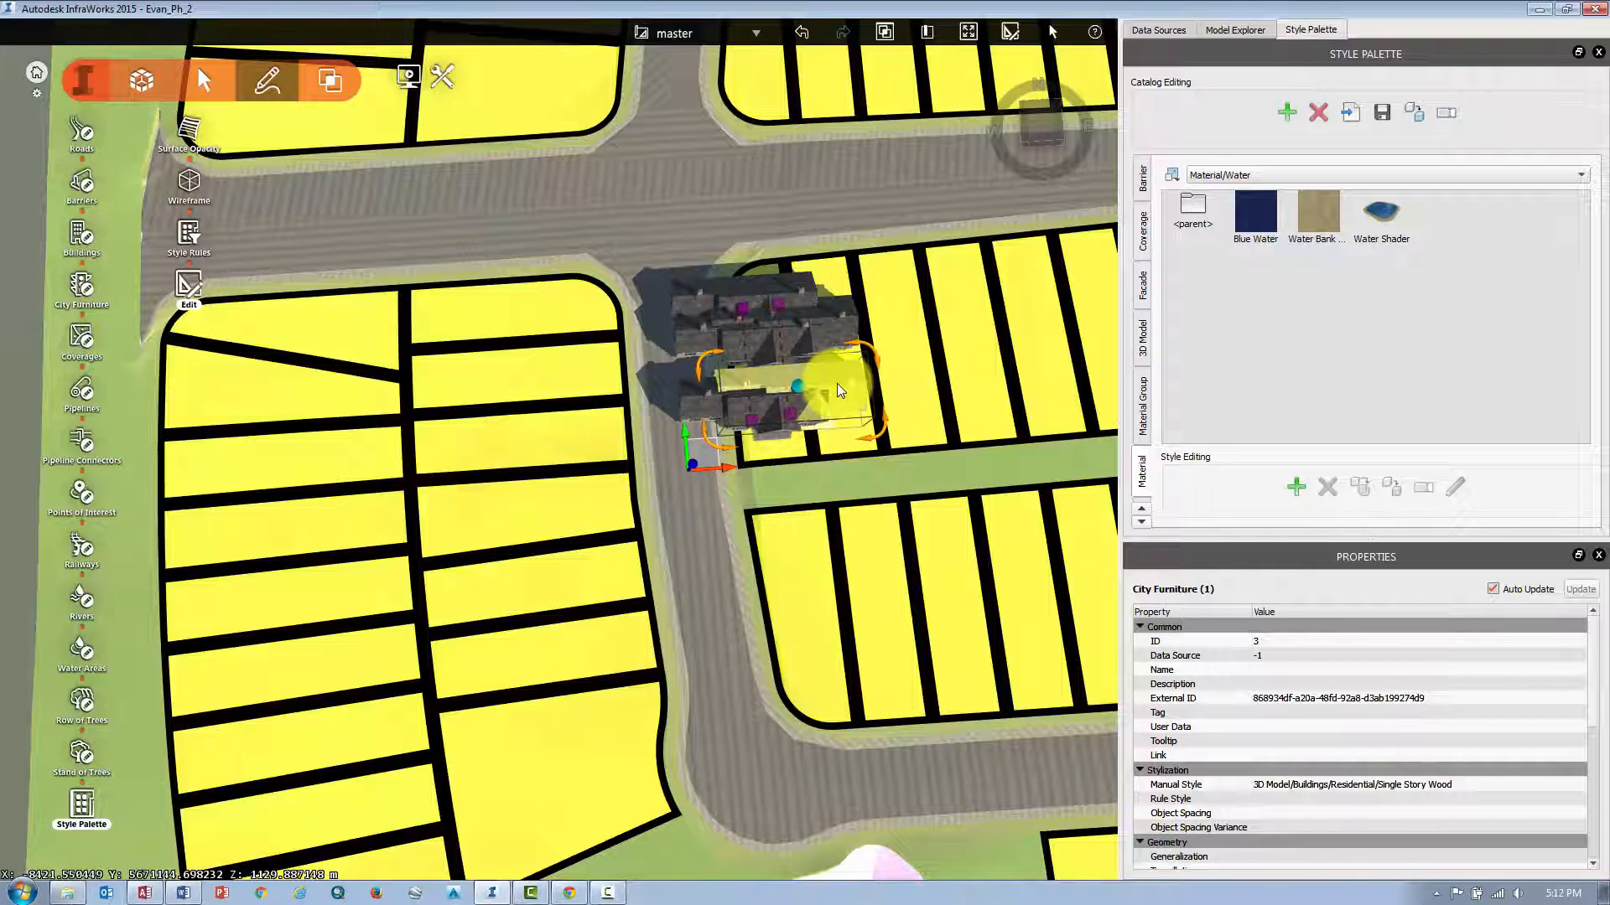
left_click(834, 378)
left_click(768, 392)
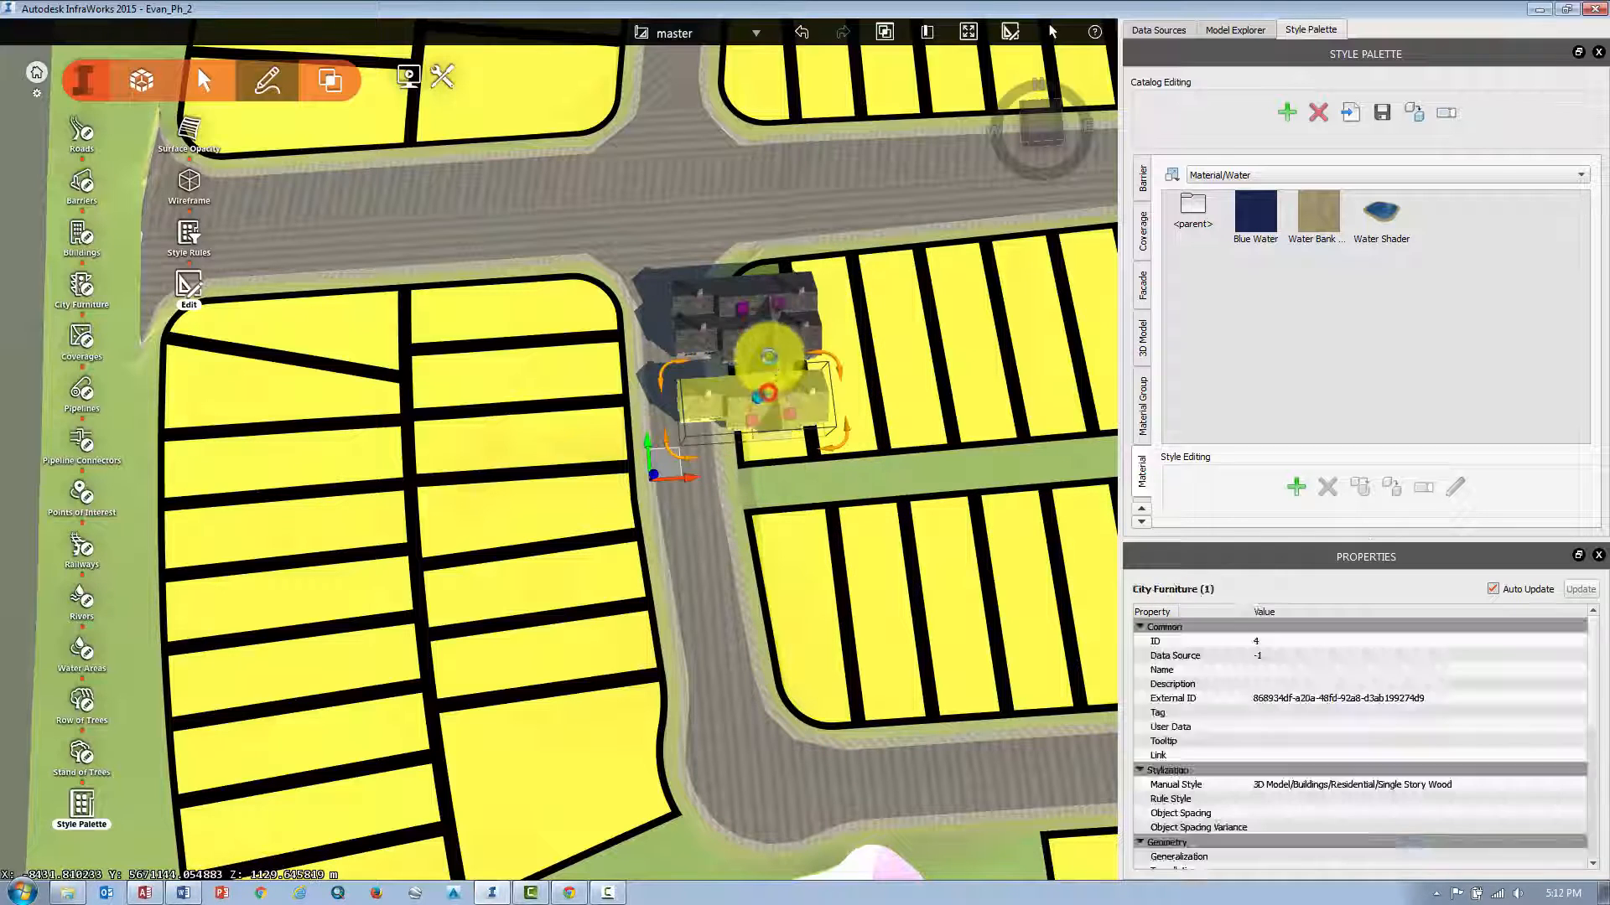
key("Delete")
left_click(764, 348)
key("Delete")
Move and rotate the remaining house so it sits lengthwise inside the corner parcel.
left_click(795, 316)
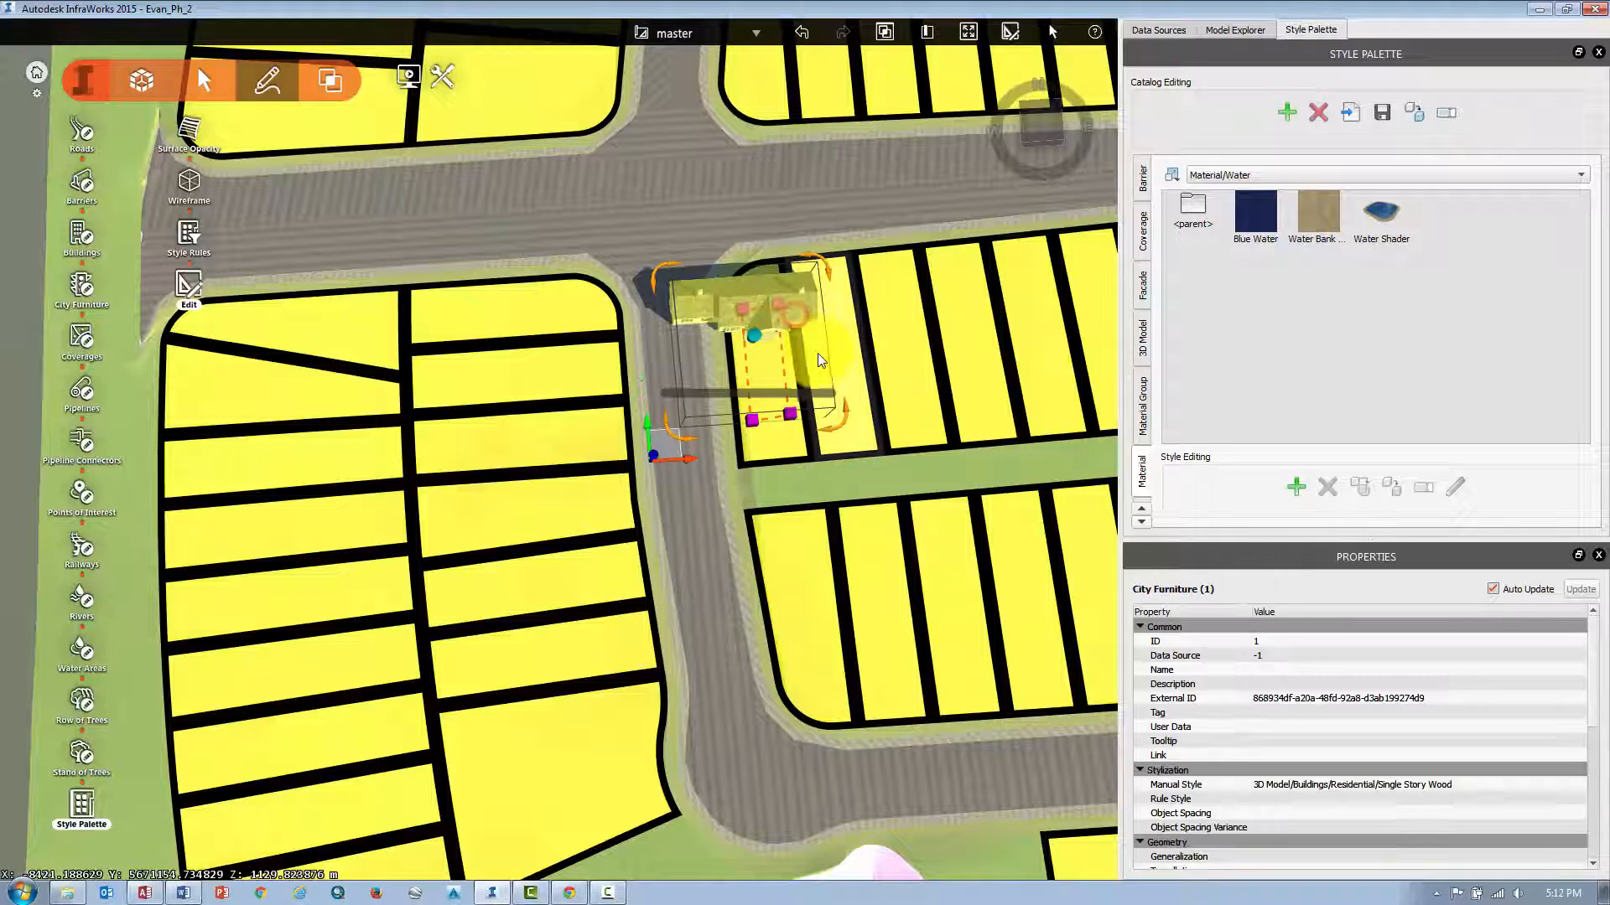
left_click_drag(833, 419, 708, 433)
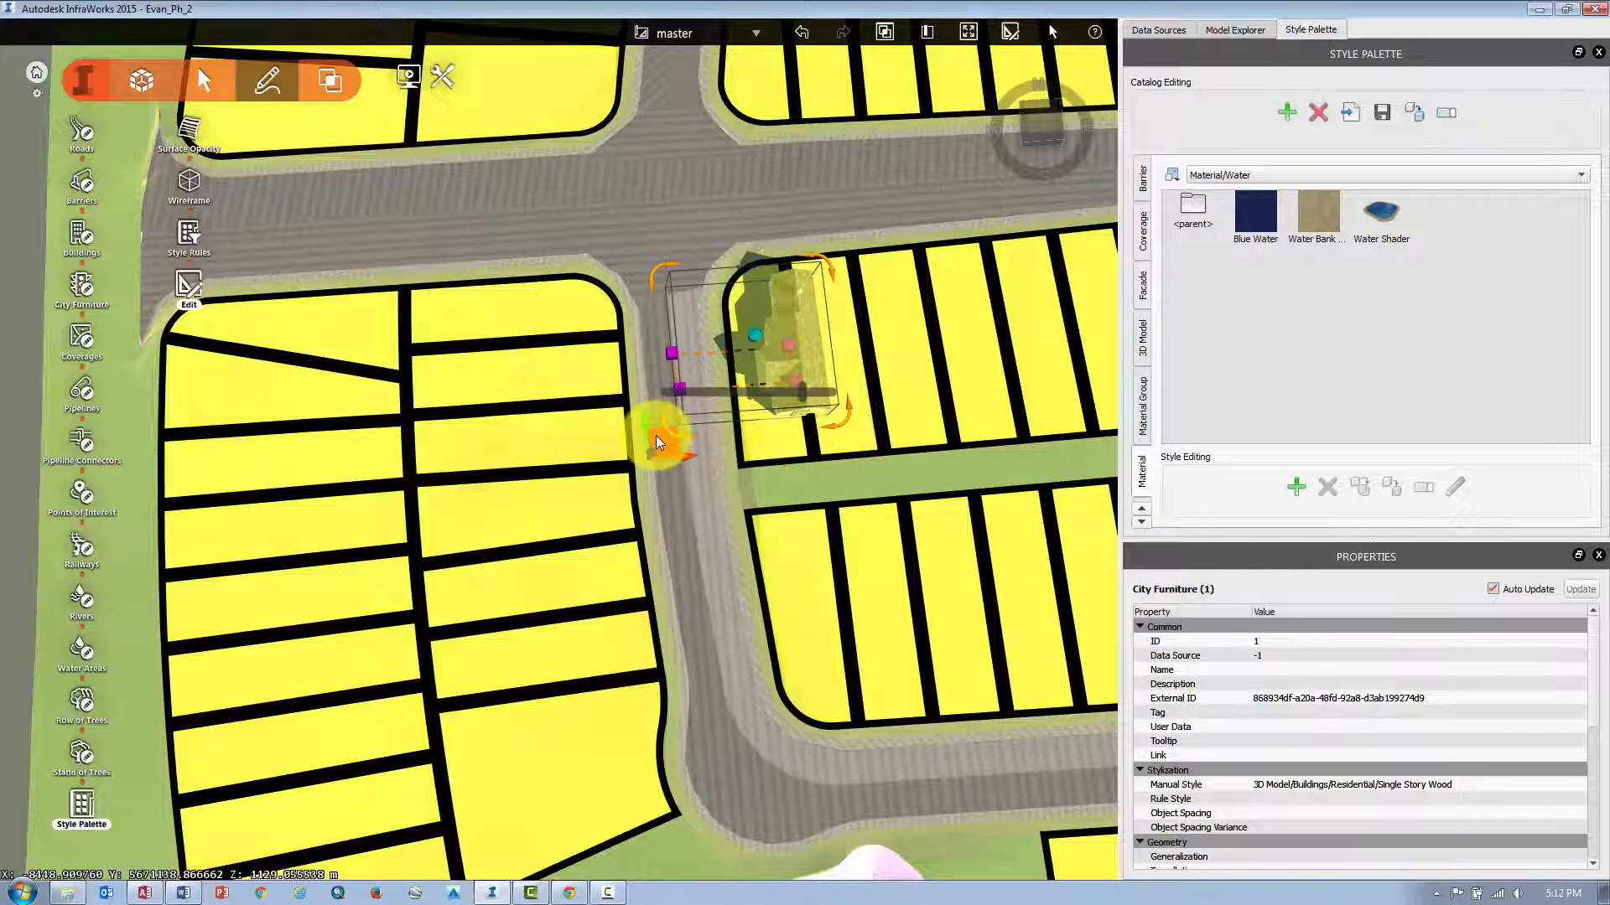
left_click_drag(645, 433, 686, 460)
left_click_drag(662, 460, 659, 461)
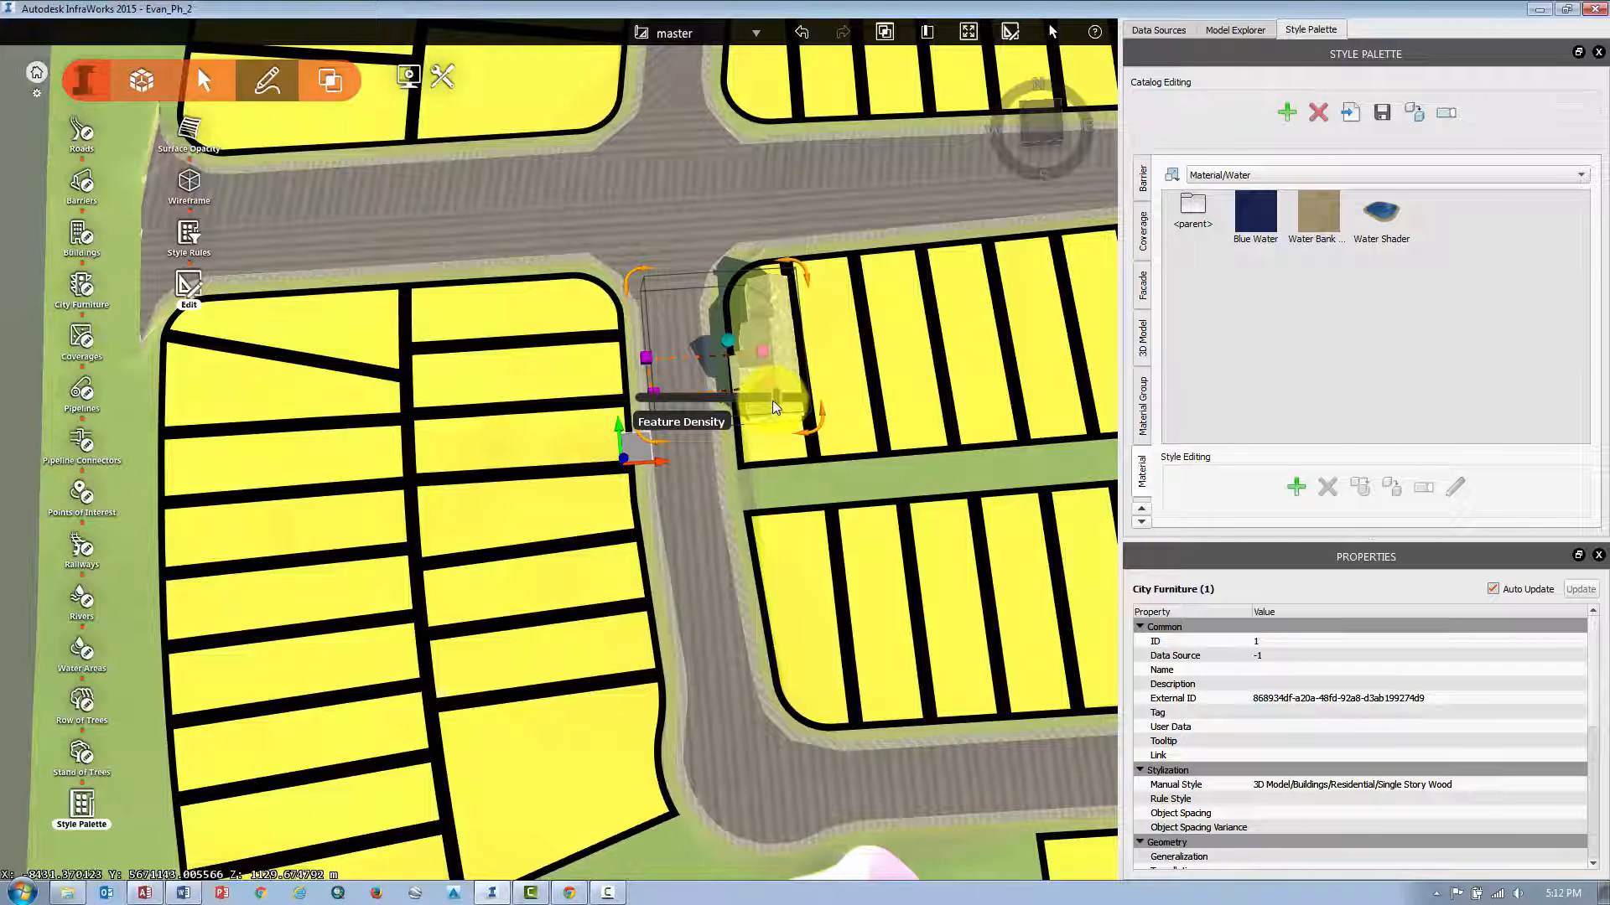
left_click_drag(776, 395, 620, 391)
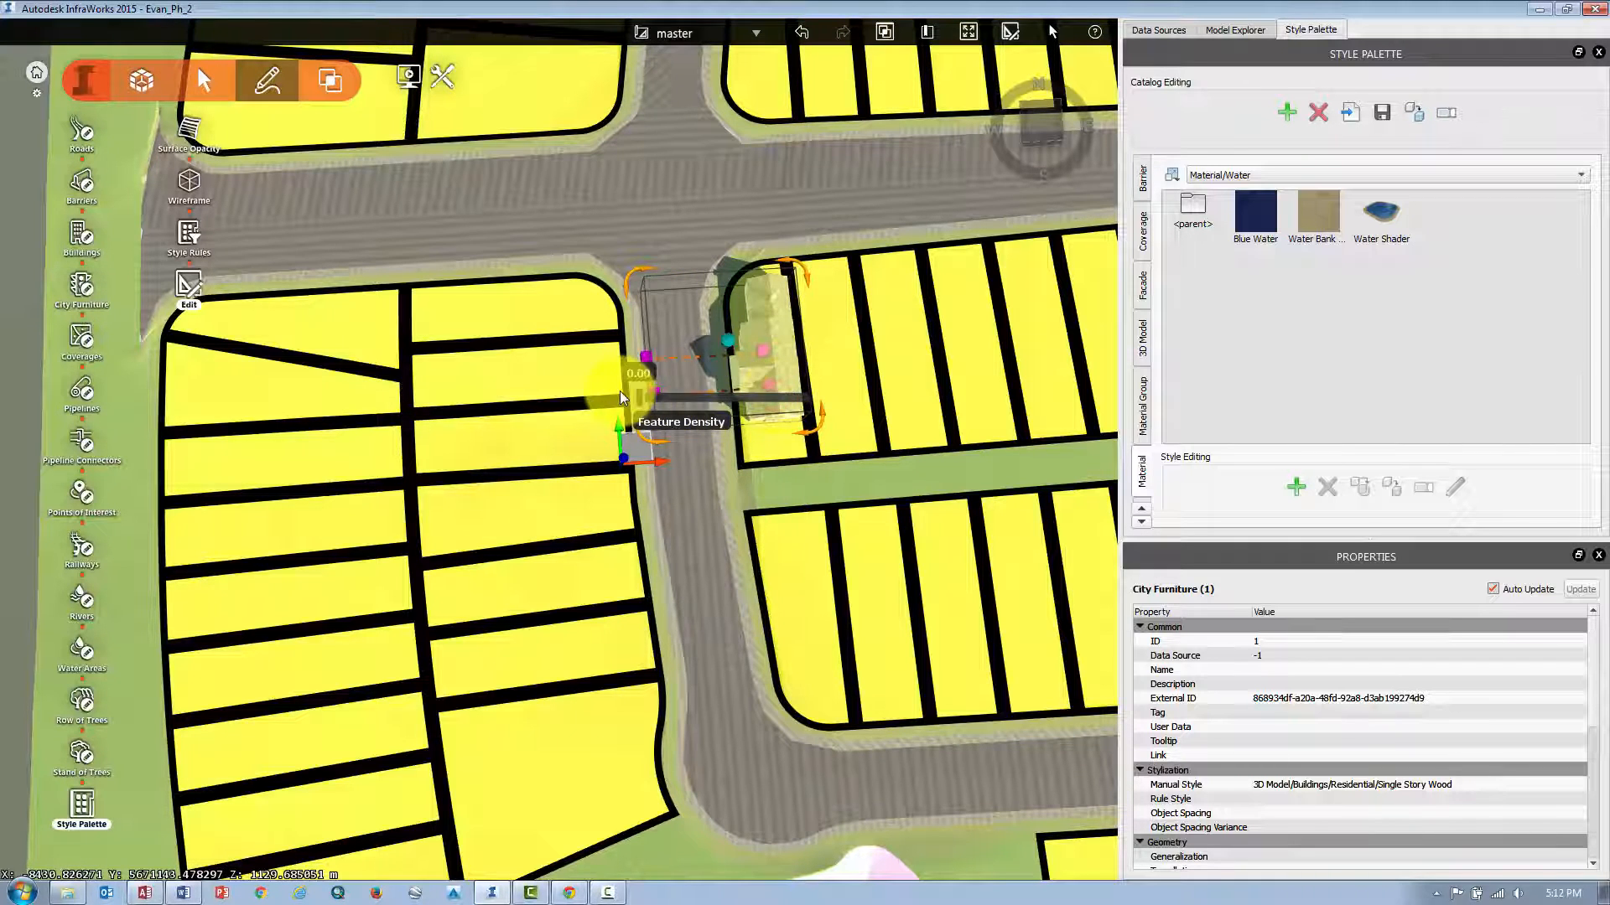
left_click(807, 351)
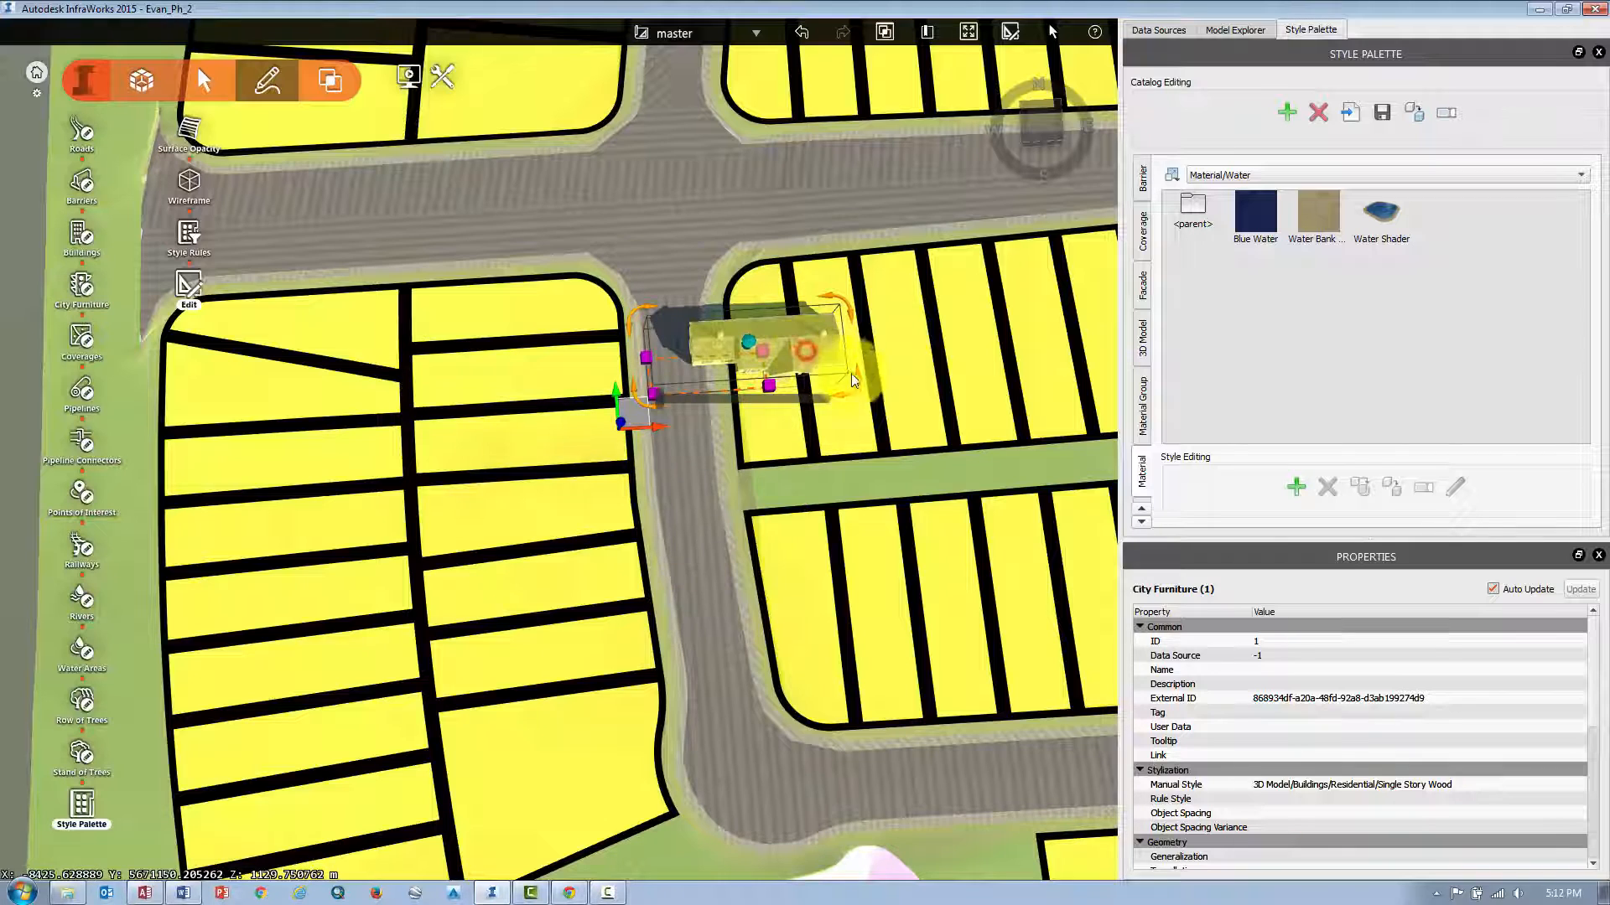
left_click_drag(857, 382, 729, 453)
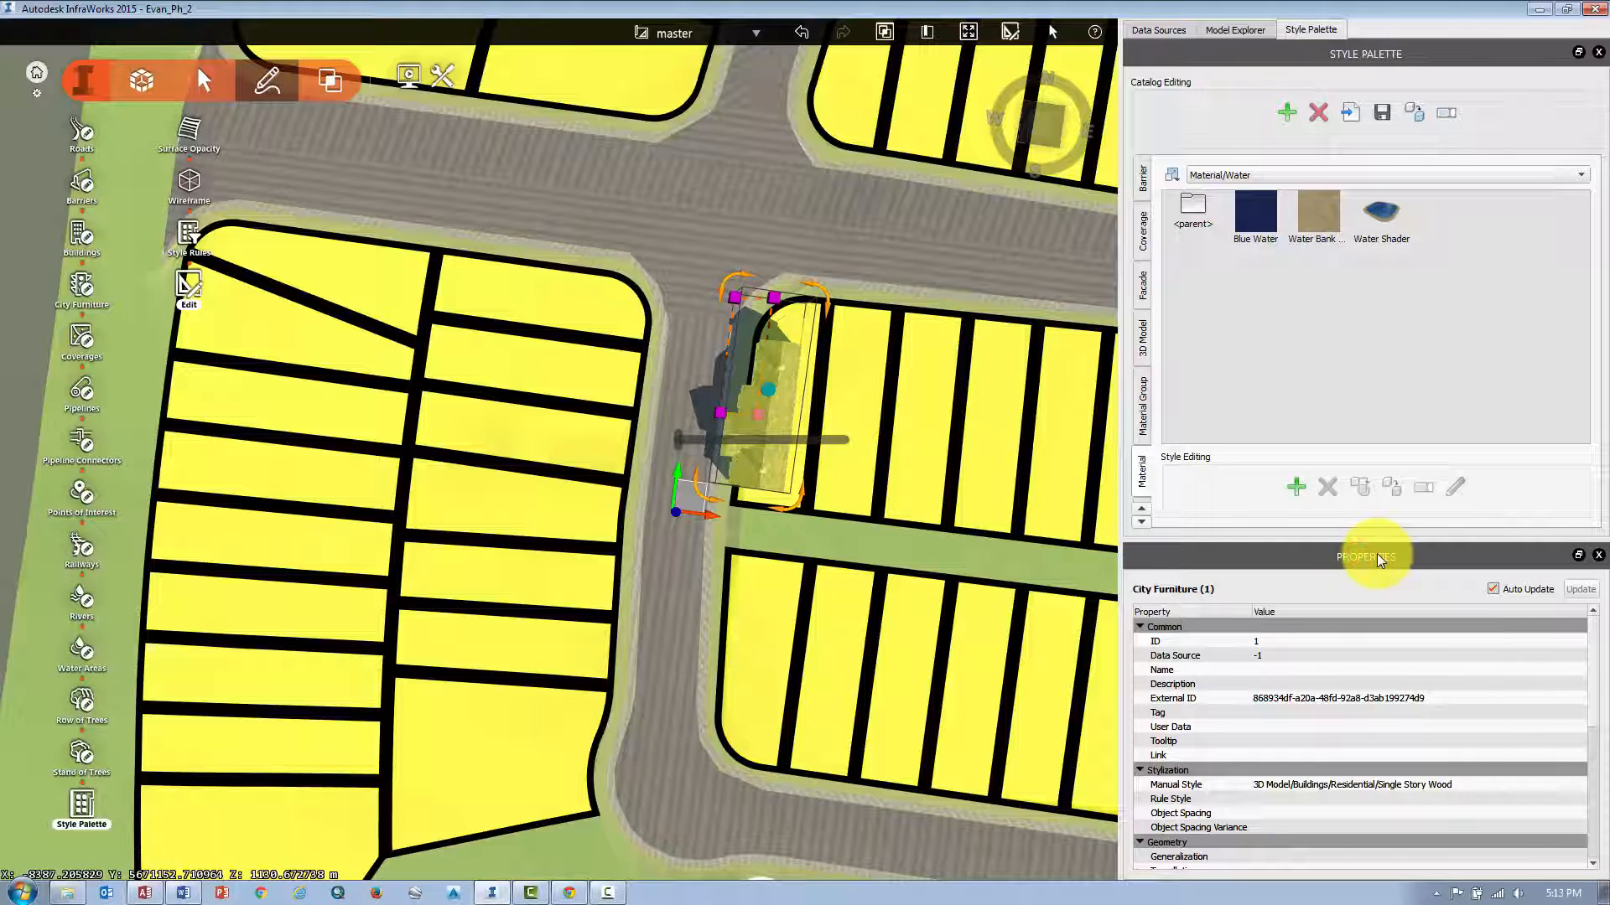
Set the house's Scale X and Scale Y properties to 0.5.
left_click(138, 84)
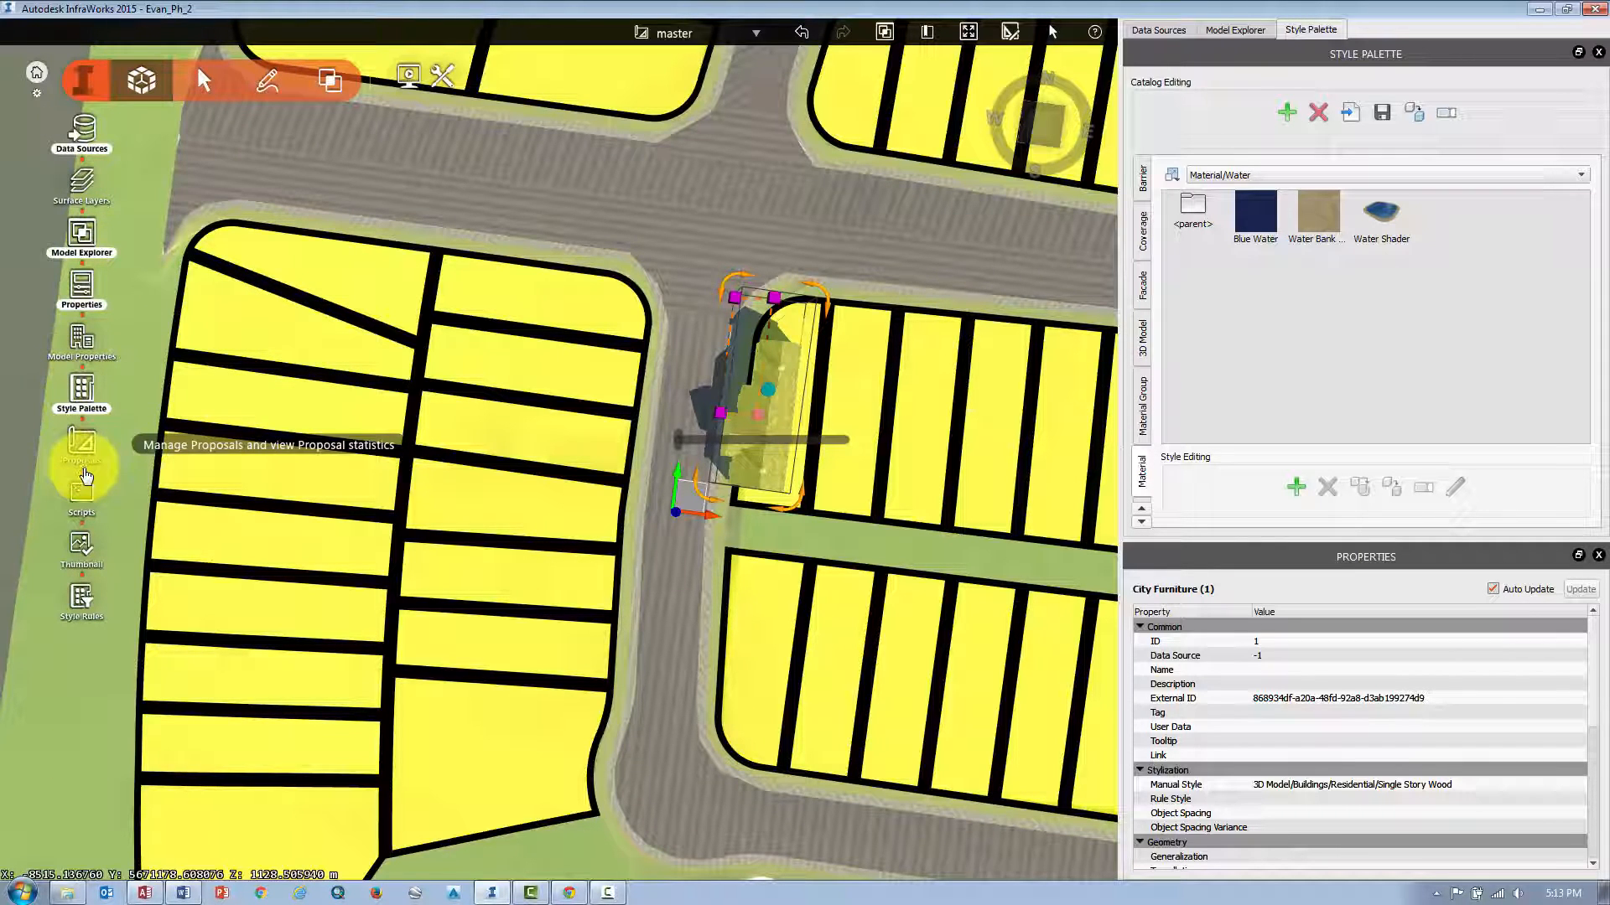
left_click(81, 290)
left_click(81, 290)
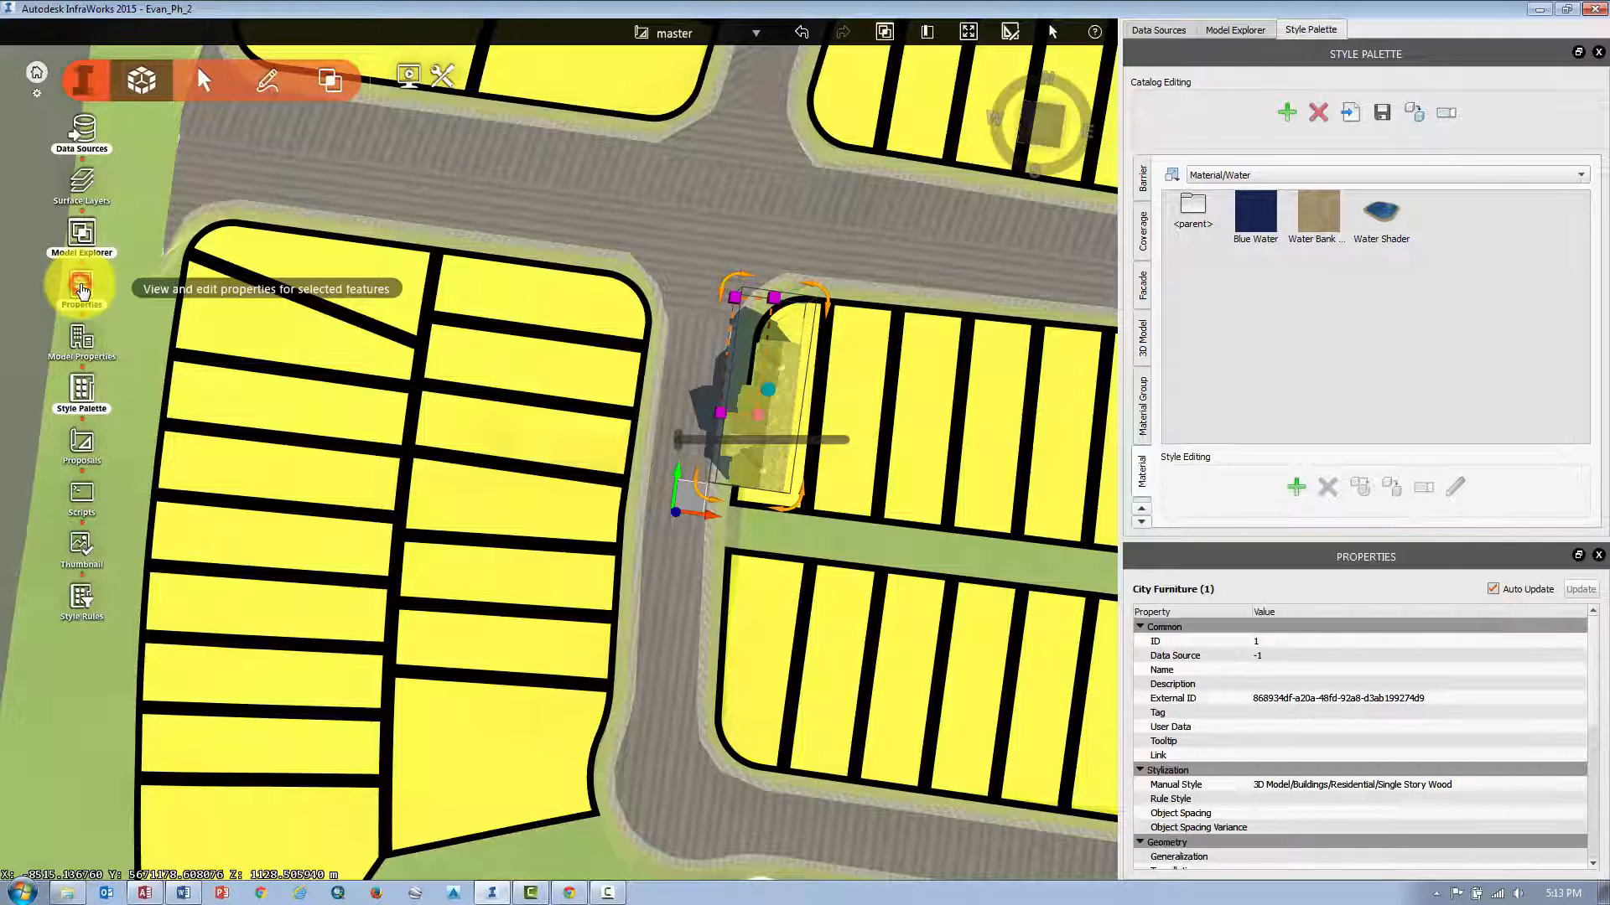
left_click(788, 389)
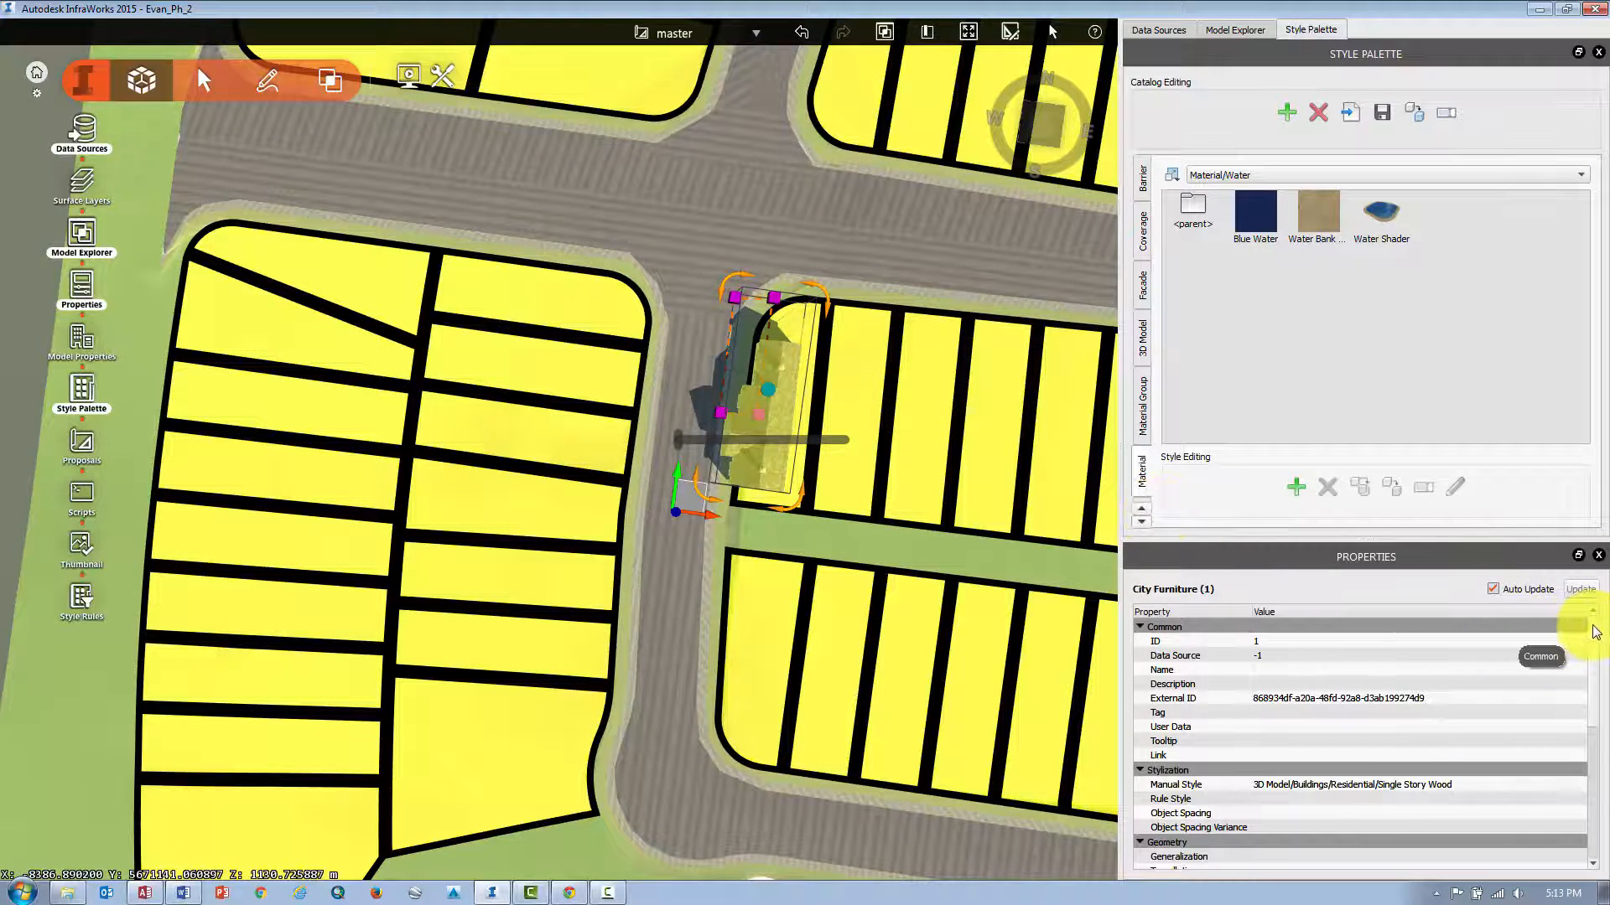
left_click_drag(1590, 624, 1375, 773)
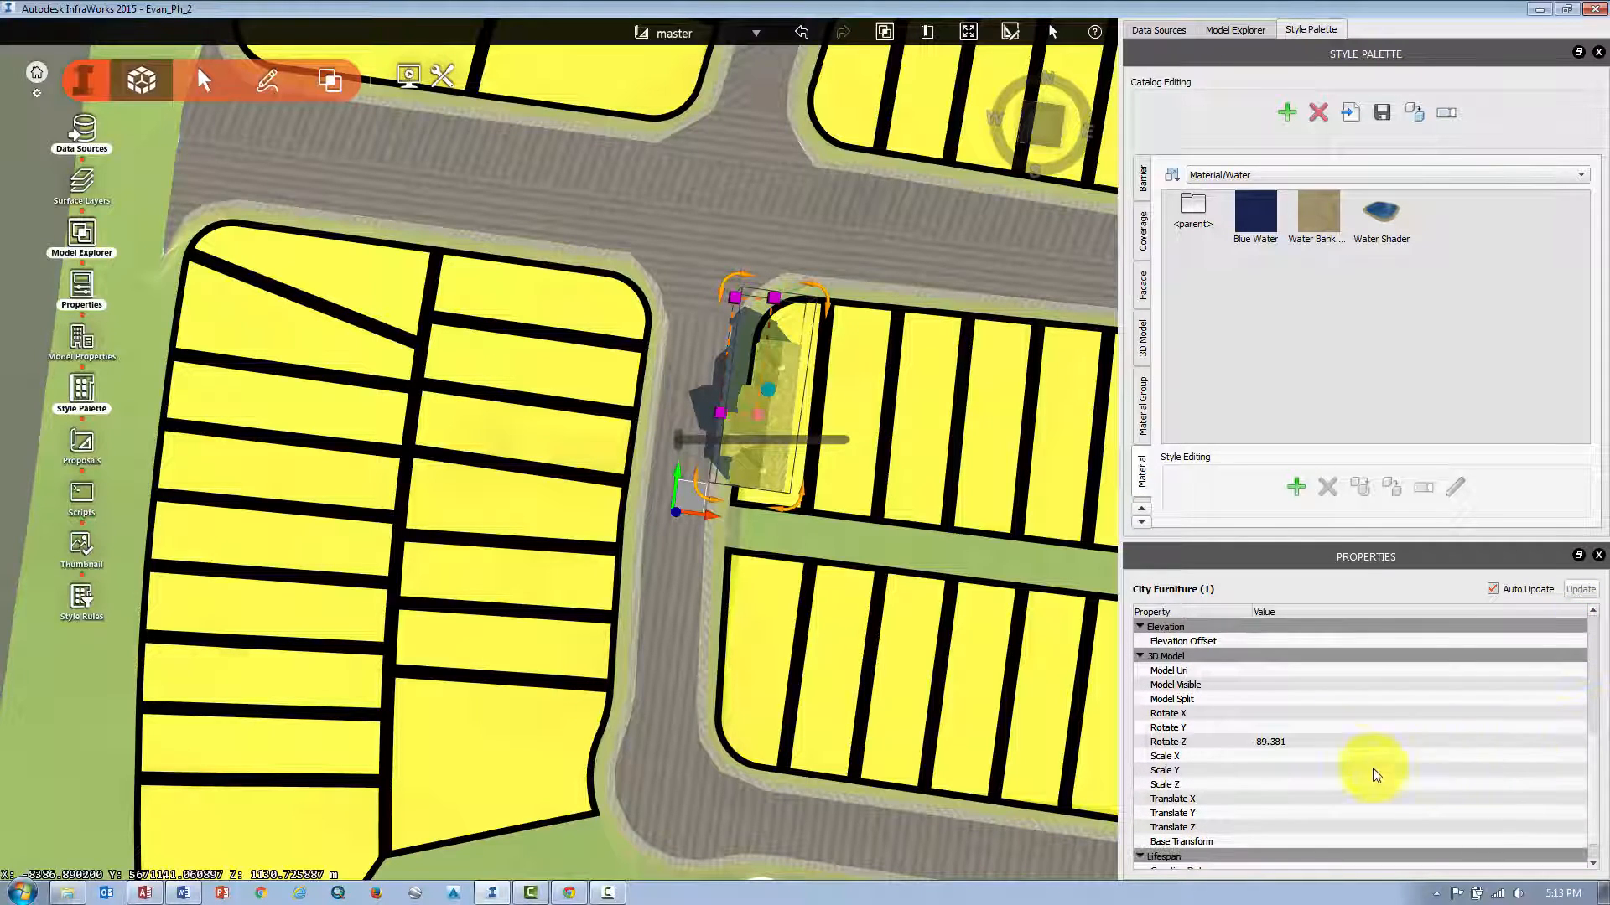
left_click(1262, 756)
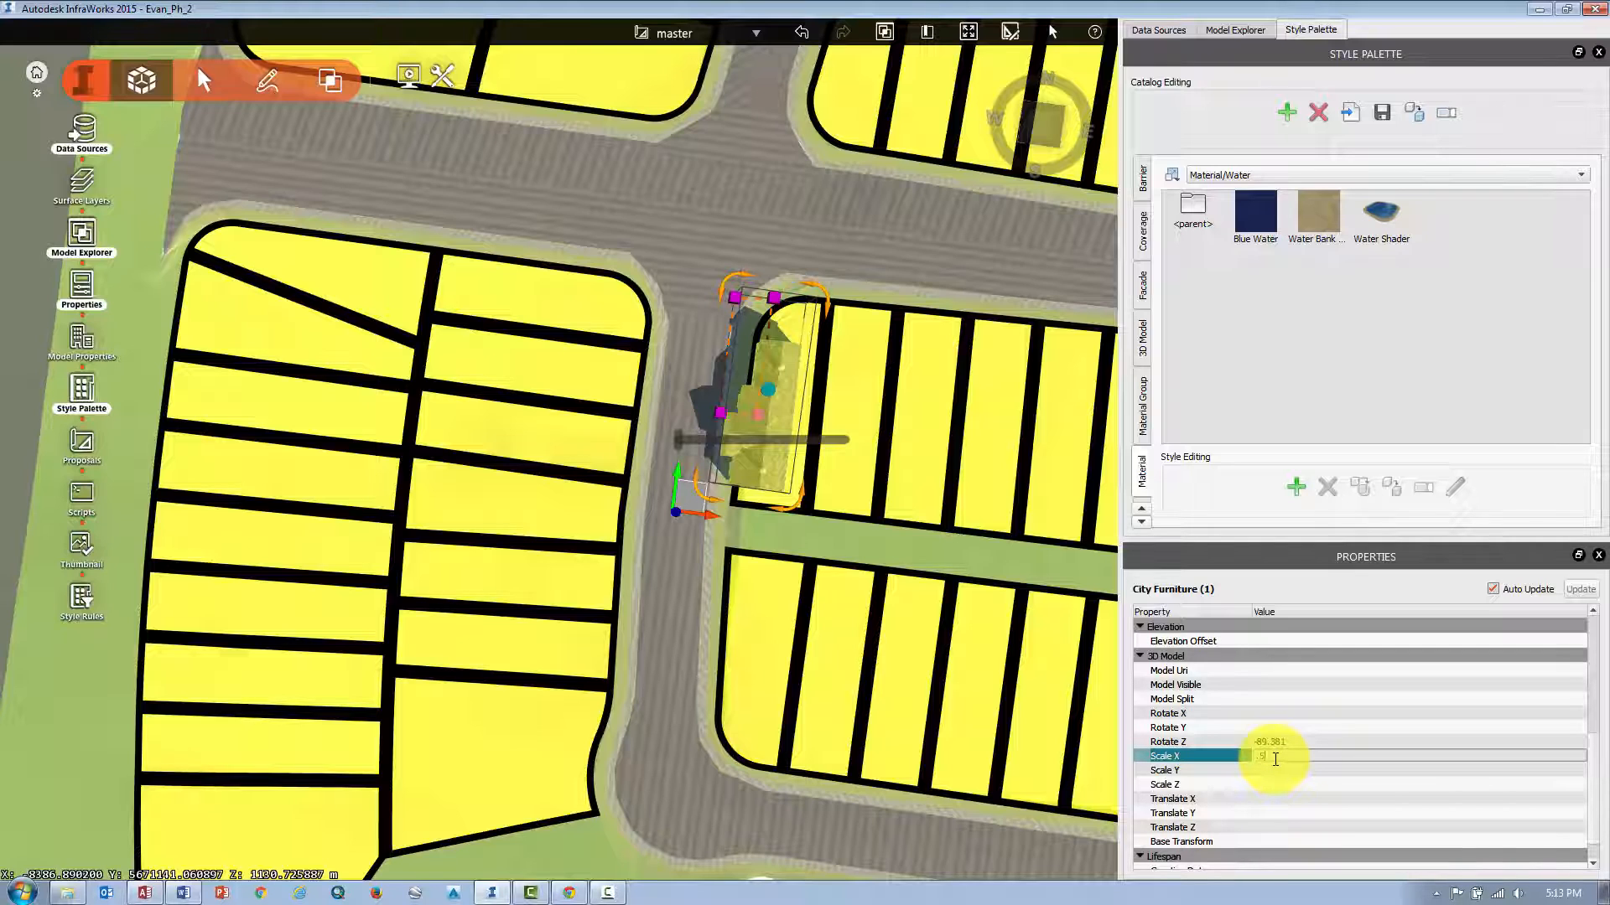
type(".5")
key("Return")
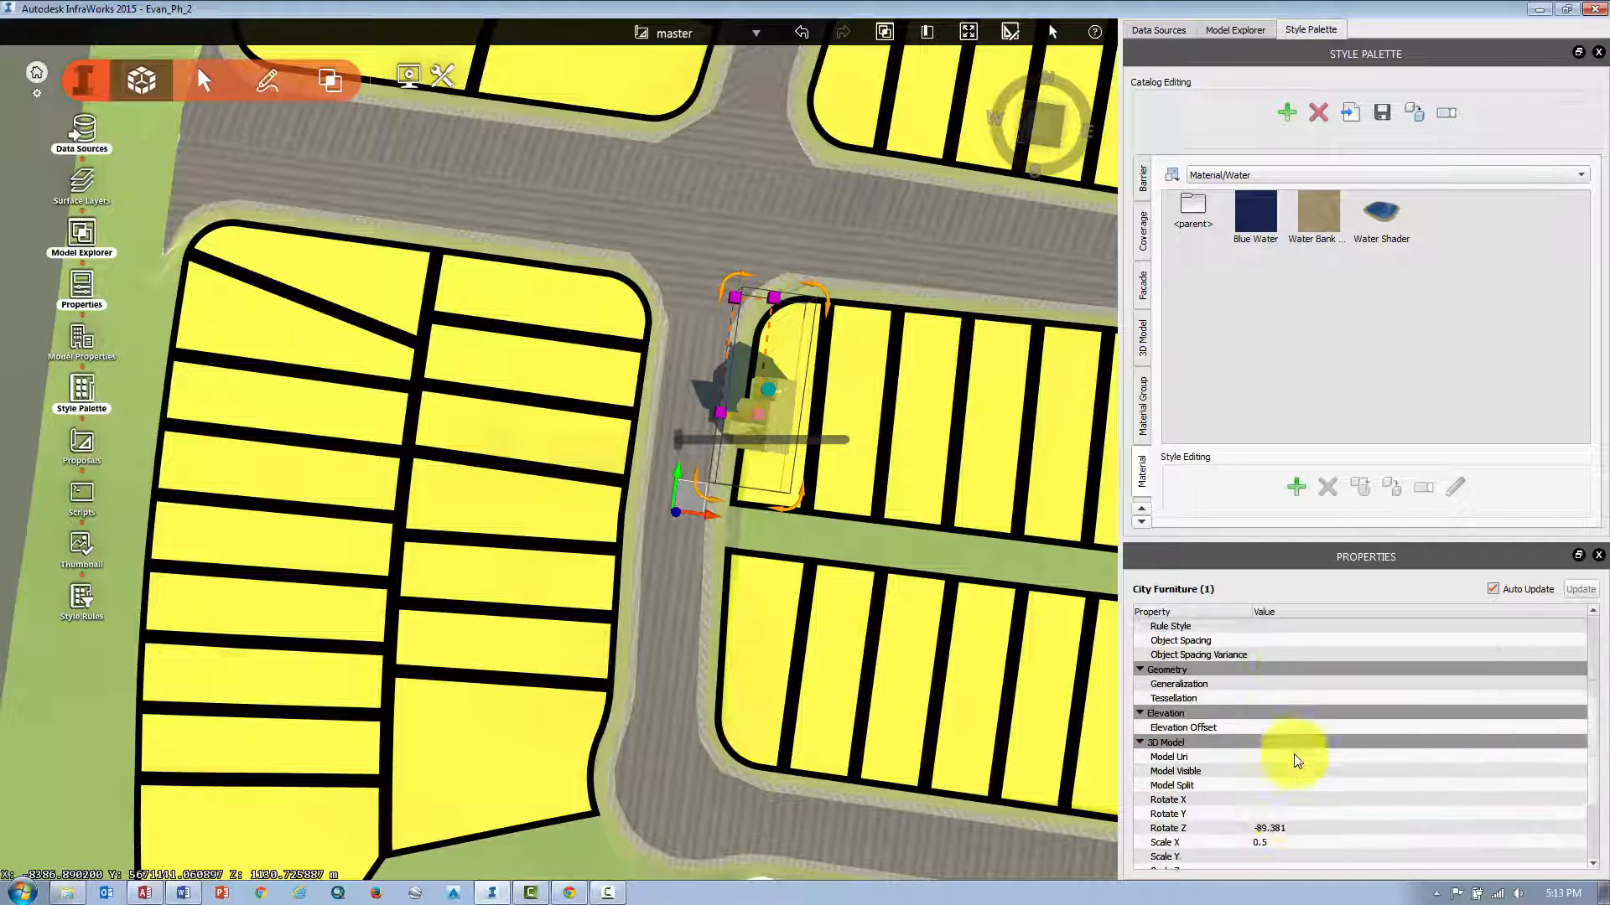
scroll(1296, 761, "down", 1)
left_click(1273, 812)
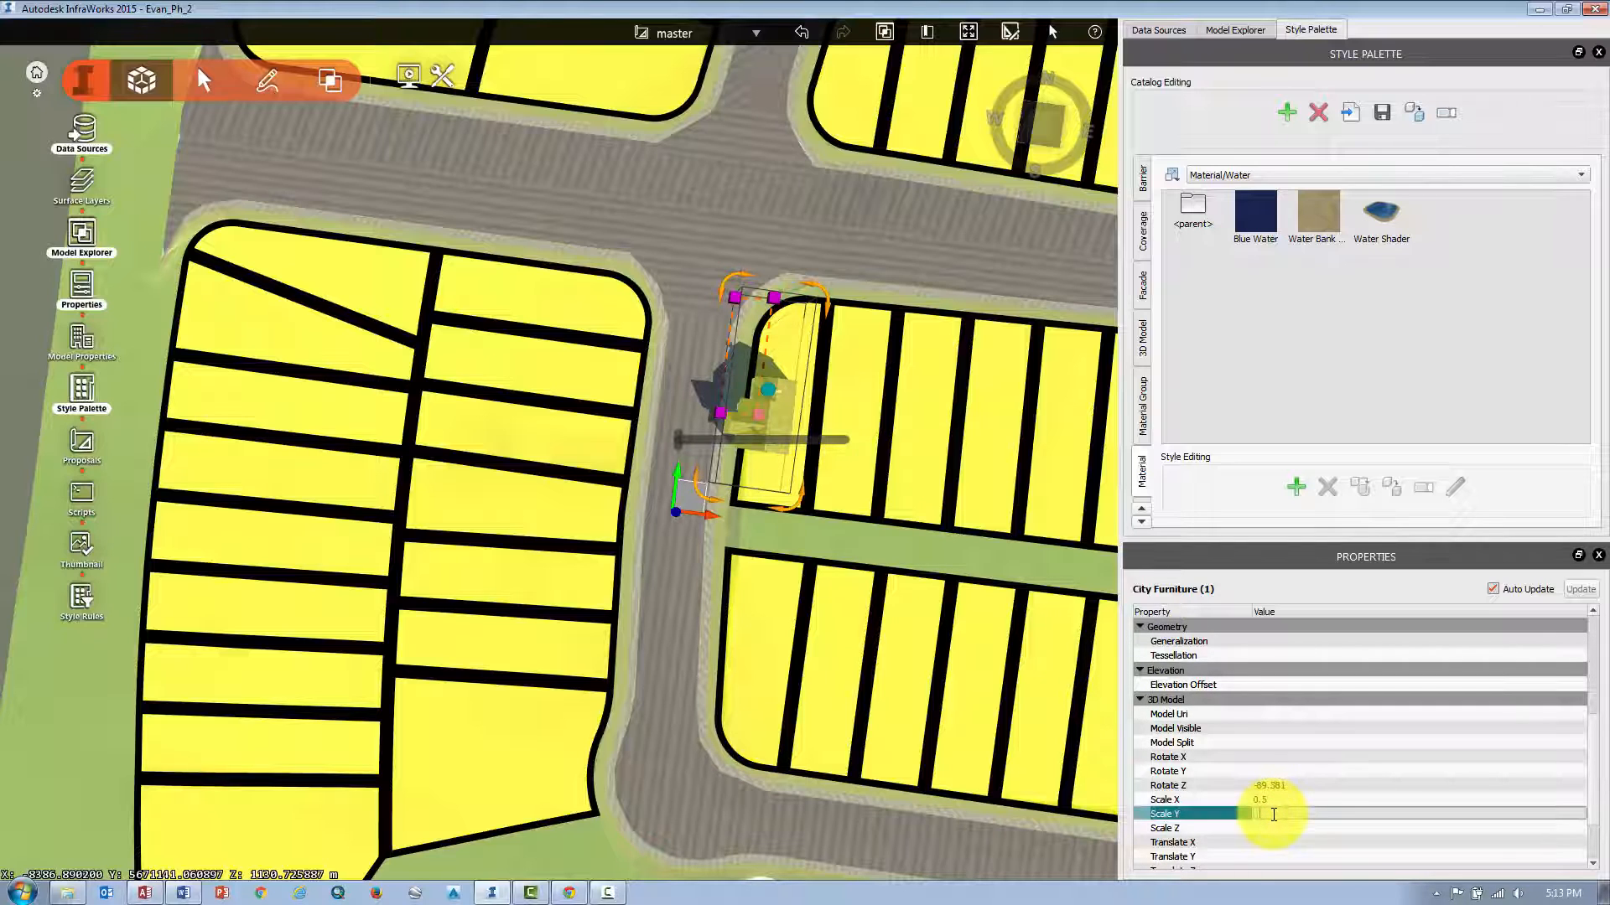
type(".5")
key("Return")
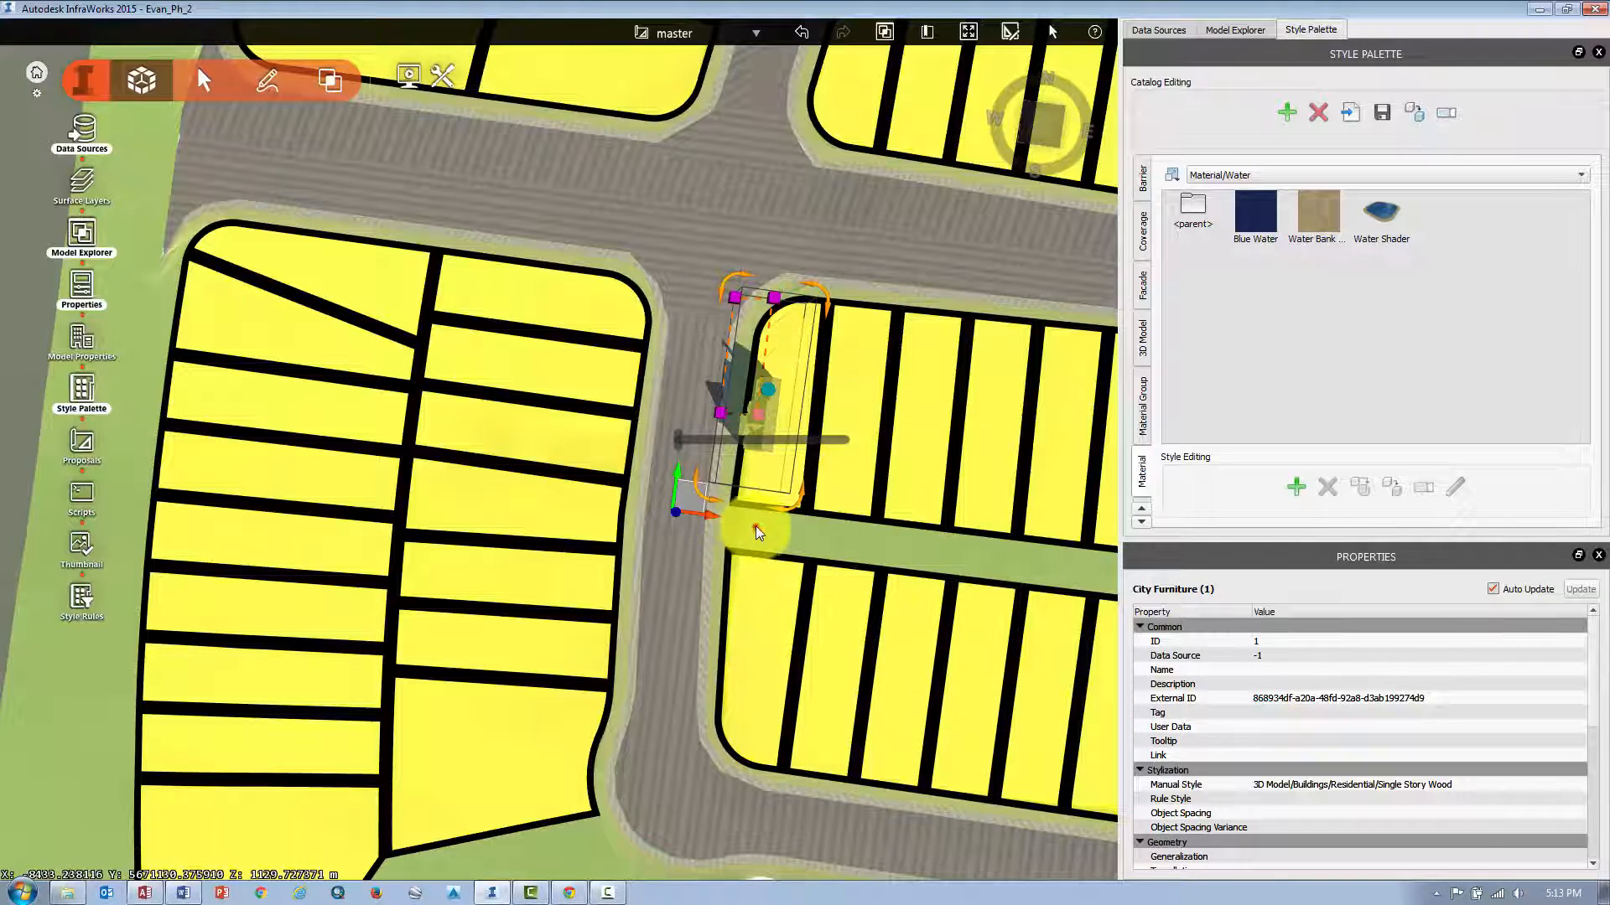
Reposition and rotate the scaled house within the corner parcel, then deselect it.
left_click_drag(757, 526, 792, 389)
scroll(792, 389, "up", 5)
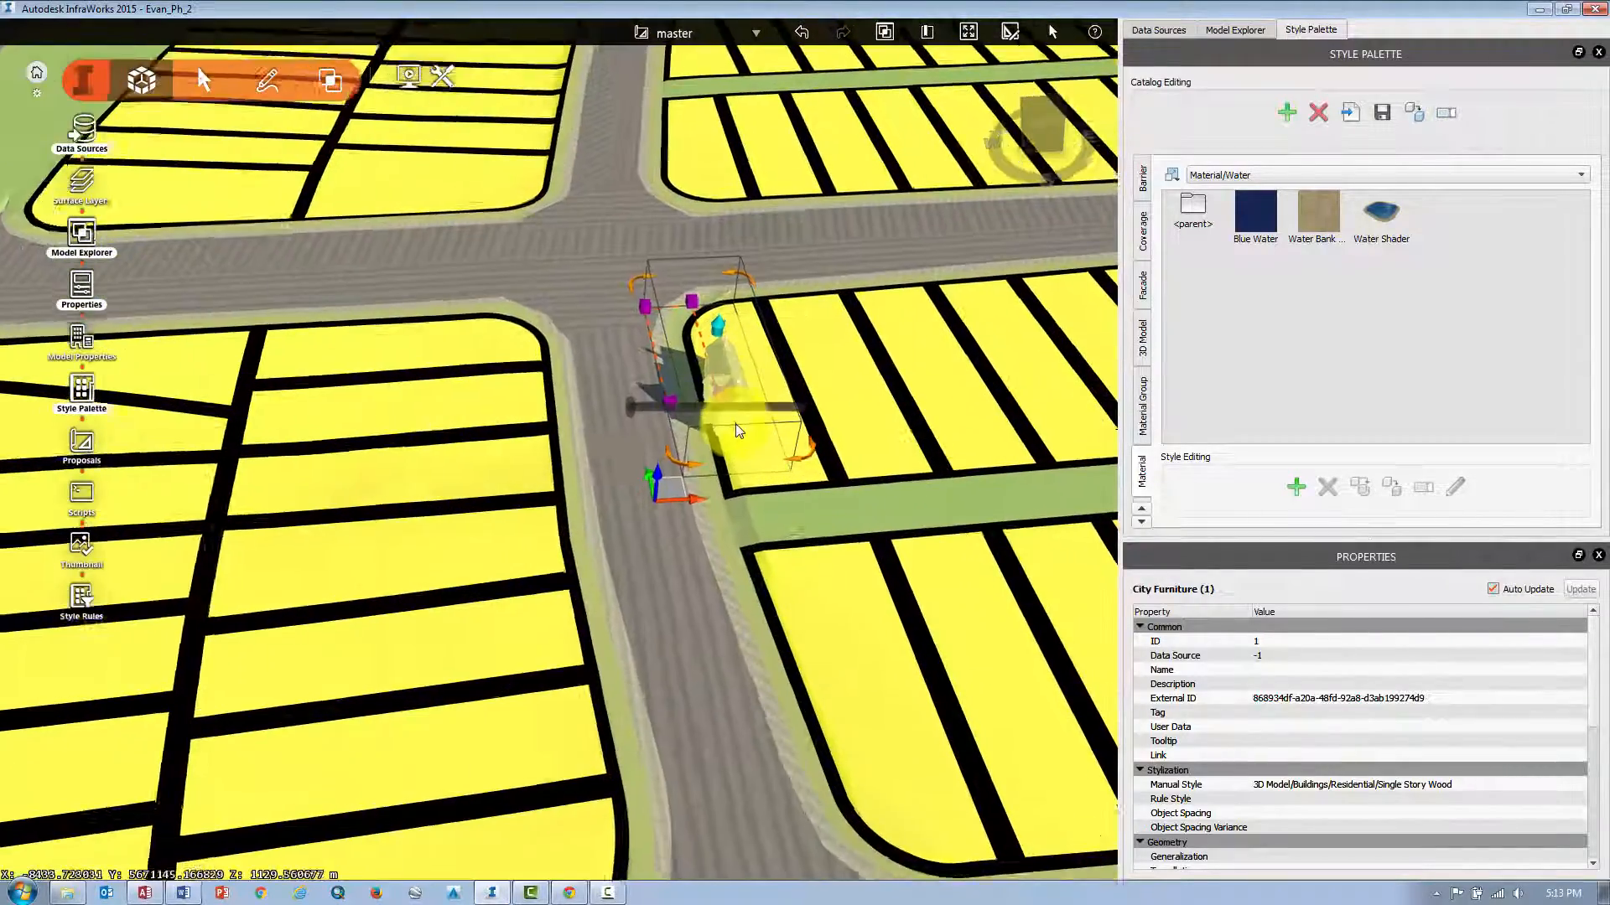
scroll(672, 377, "up", 3)
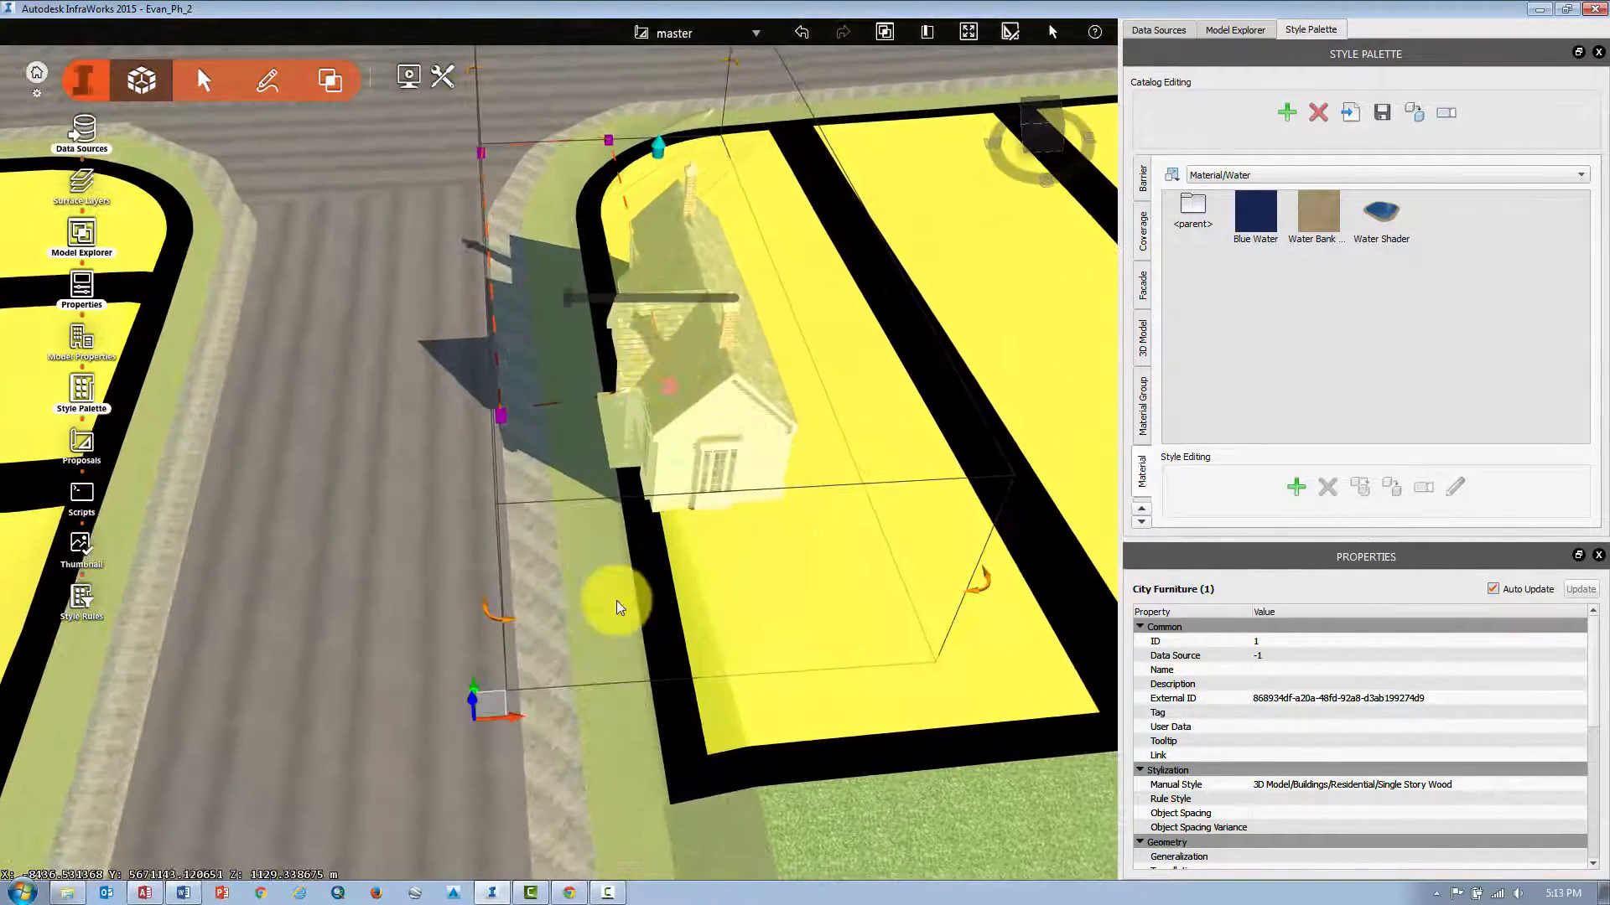
left_click_drag(516, 718, 597, 717)
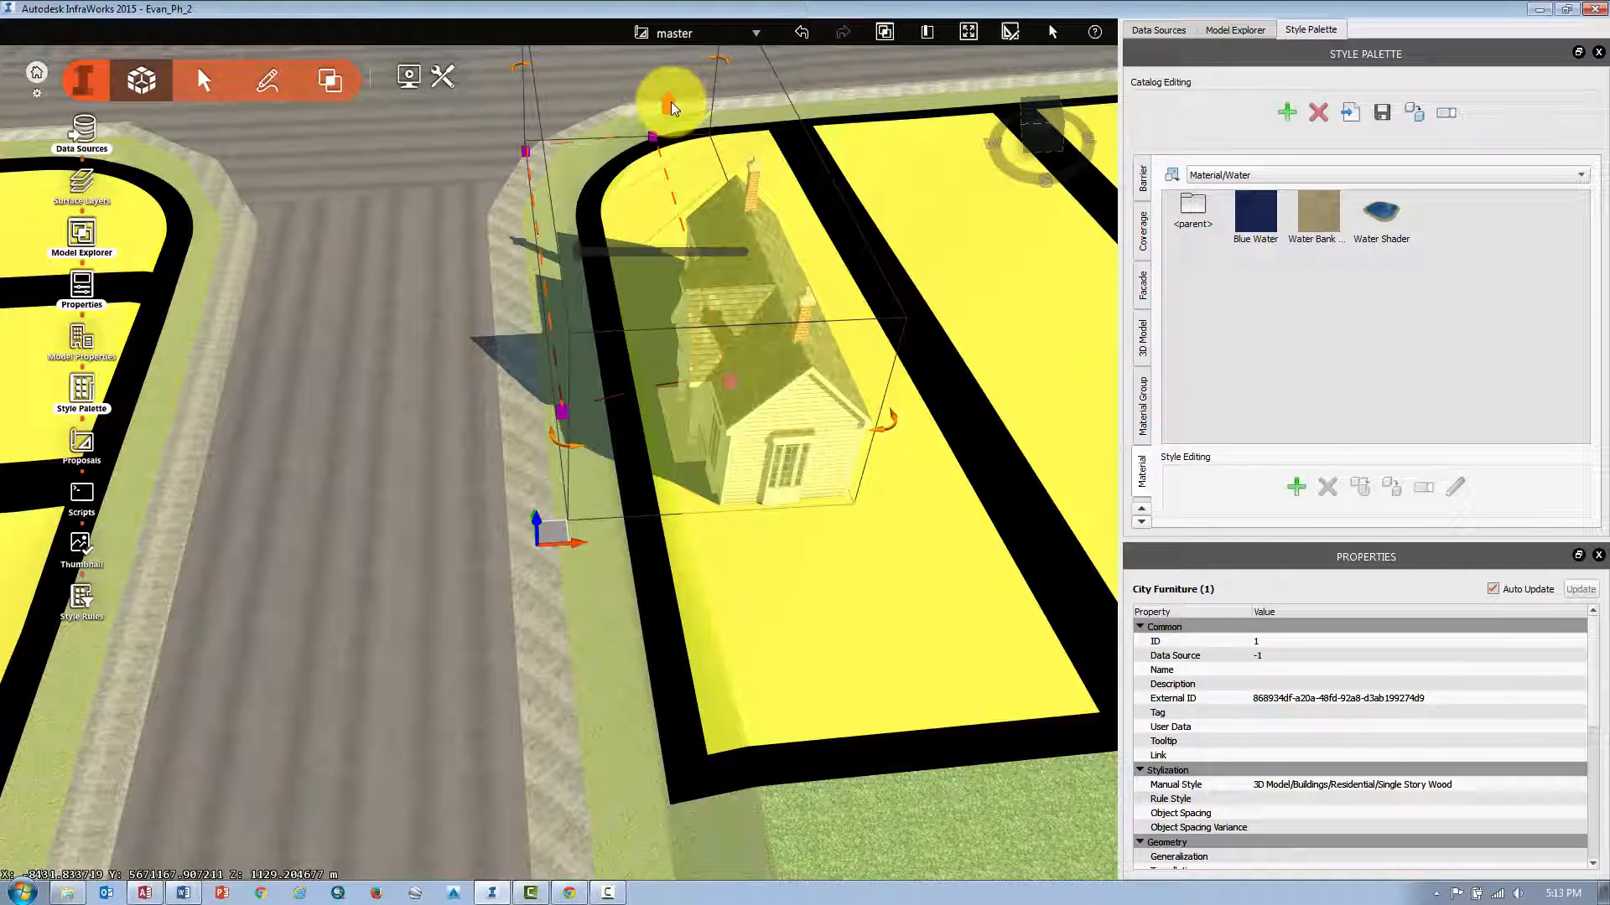
left_click_drag(671, 99, 691, 127)
key("Escape")
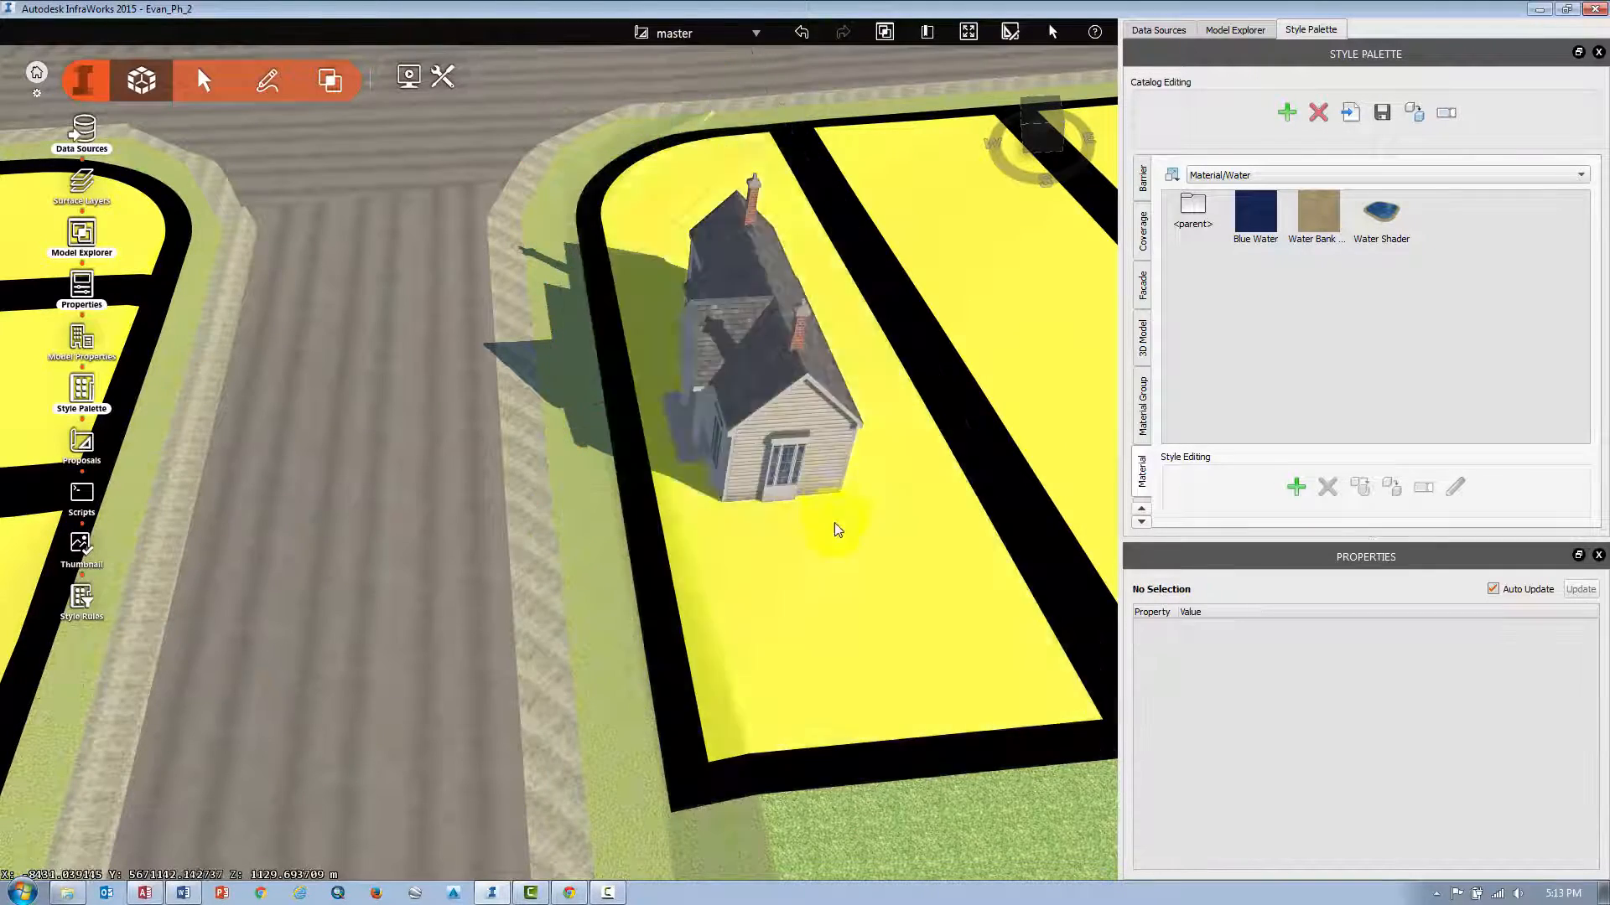
Select the house and paste a copy of it onto the neighbouring parcel to the east.
left_click_drag(820, 587, 794, 727)
scroll(794, 728, "down", 4)
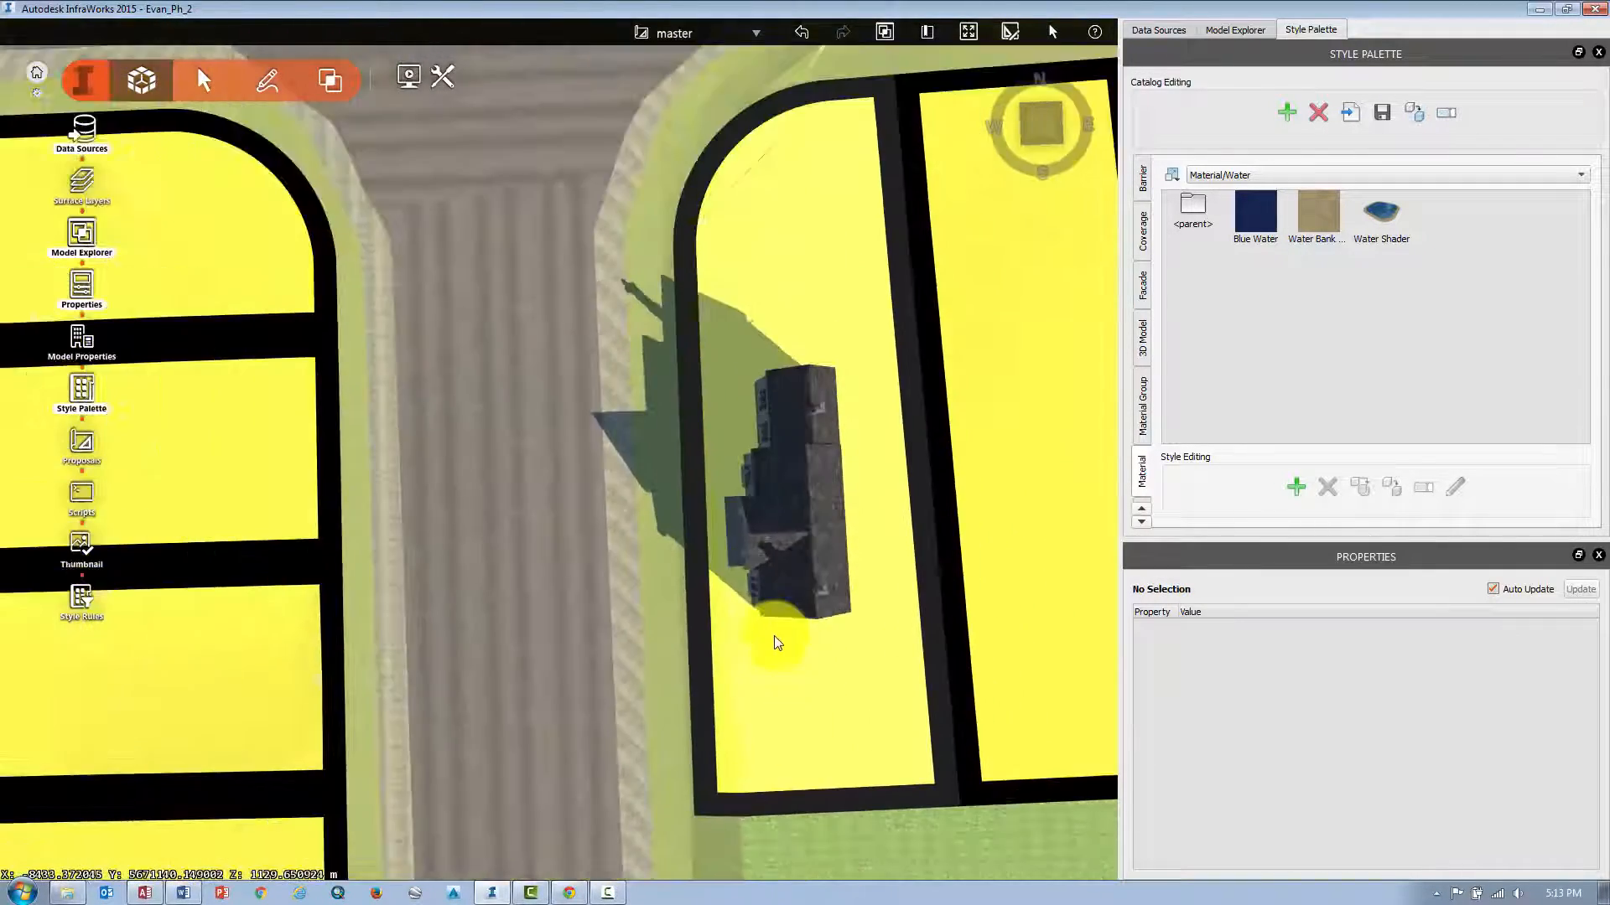
left_click(818, 591)
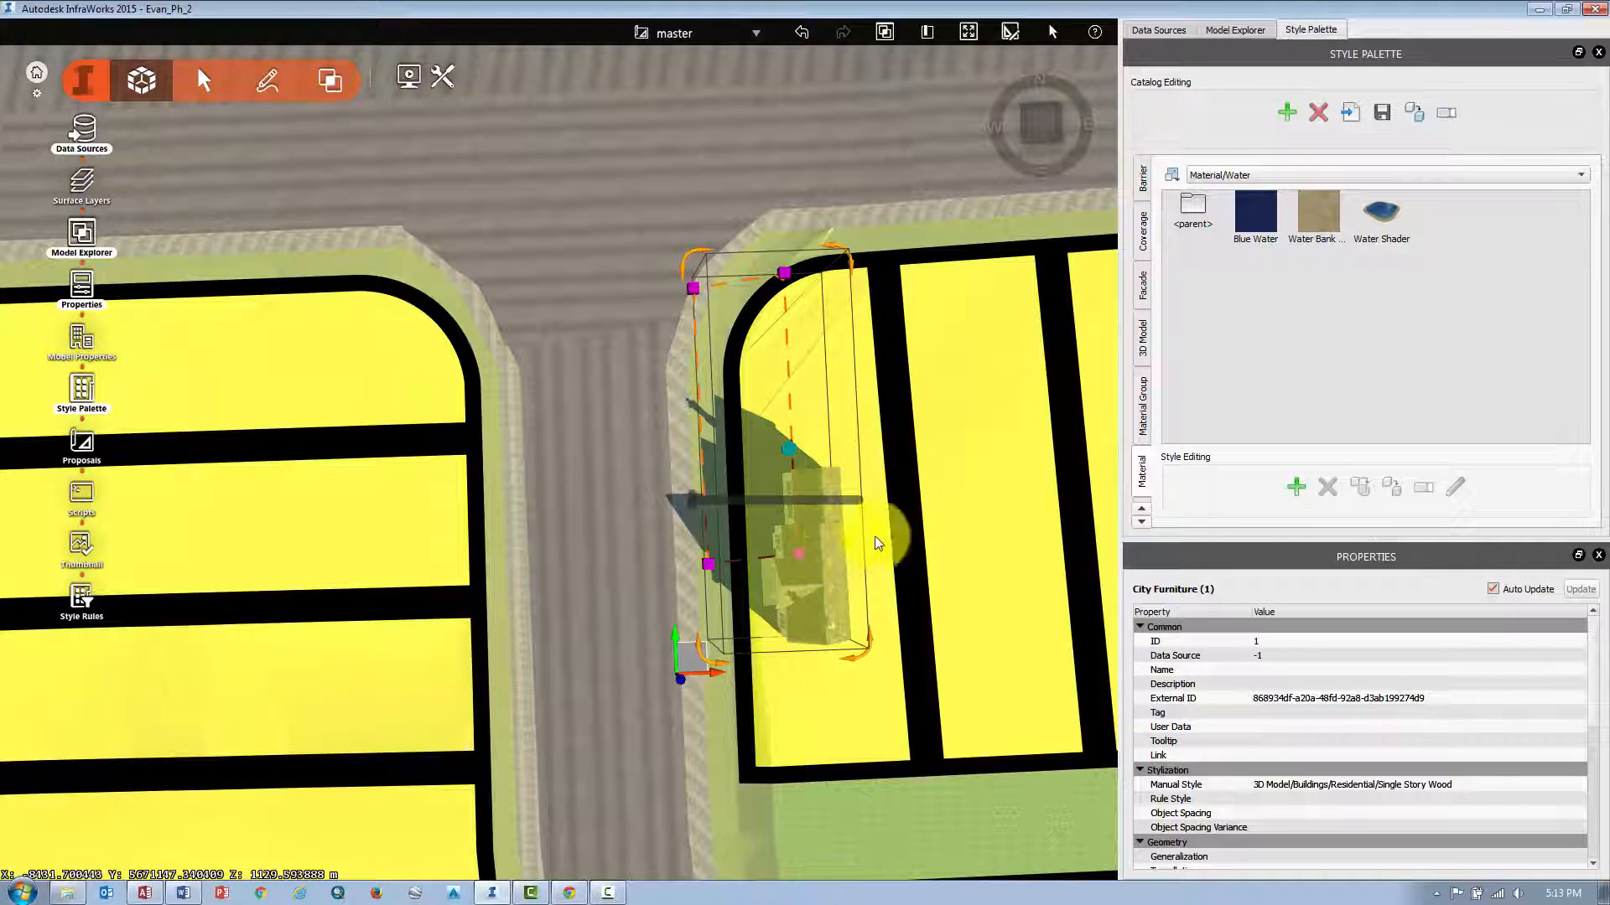
left_click_drag(971, 557, 982, 565)
key("ctrl+v")
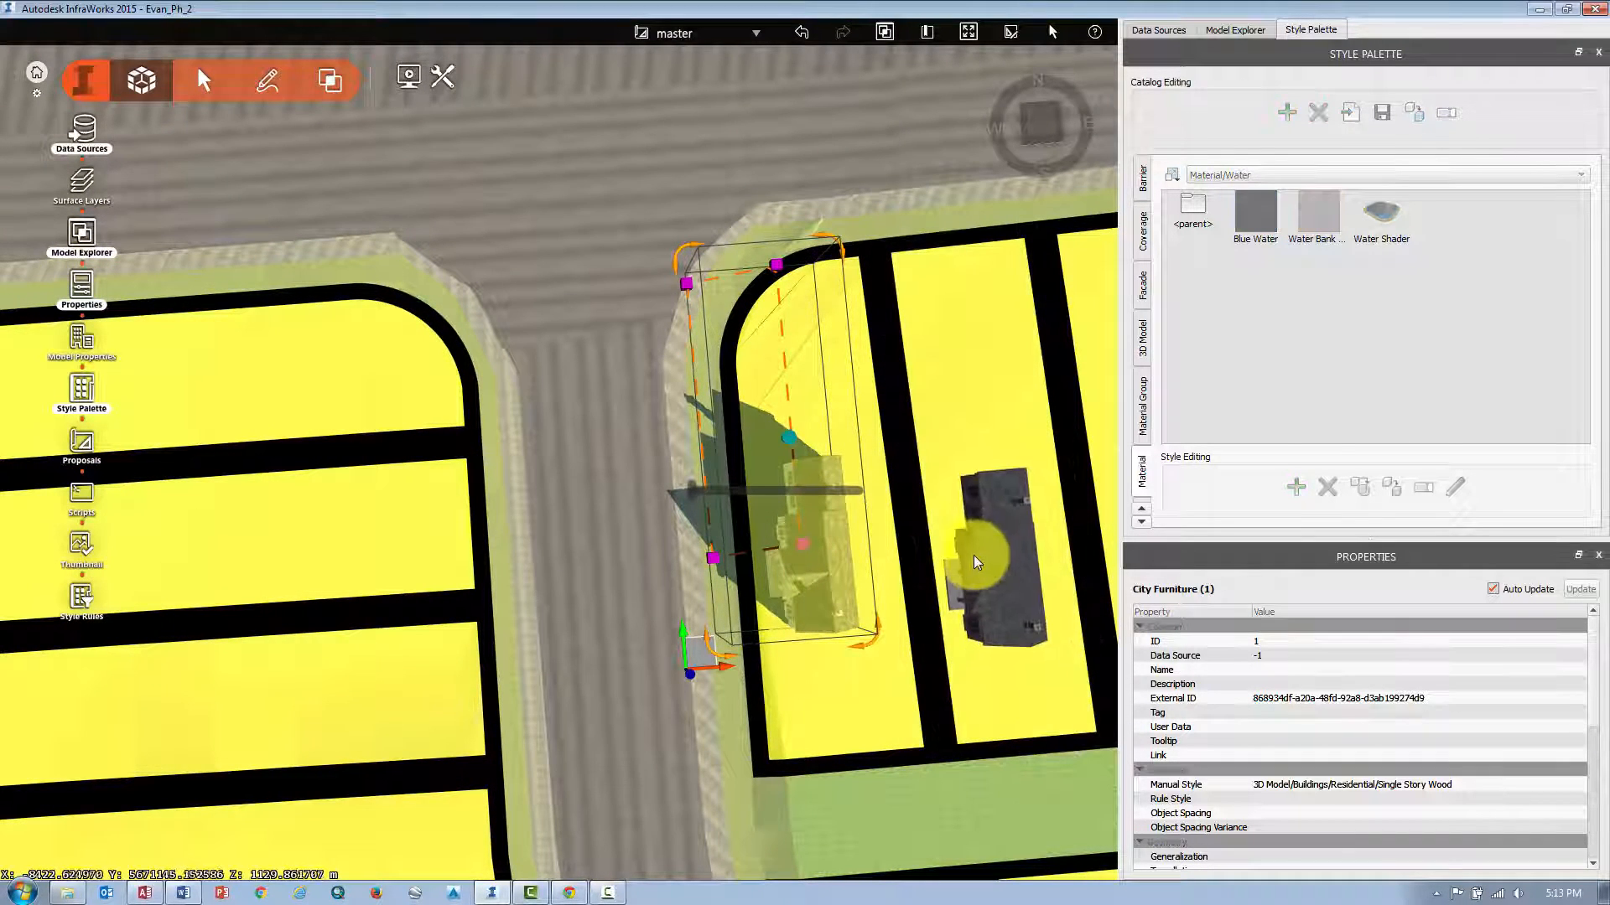
Select the pasted house copy and move it into the middle of the neighbouring eastern parcel, then deselect it.
double_click(976, 493)
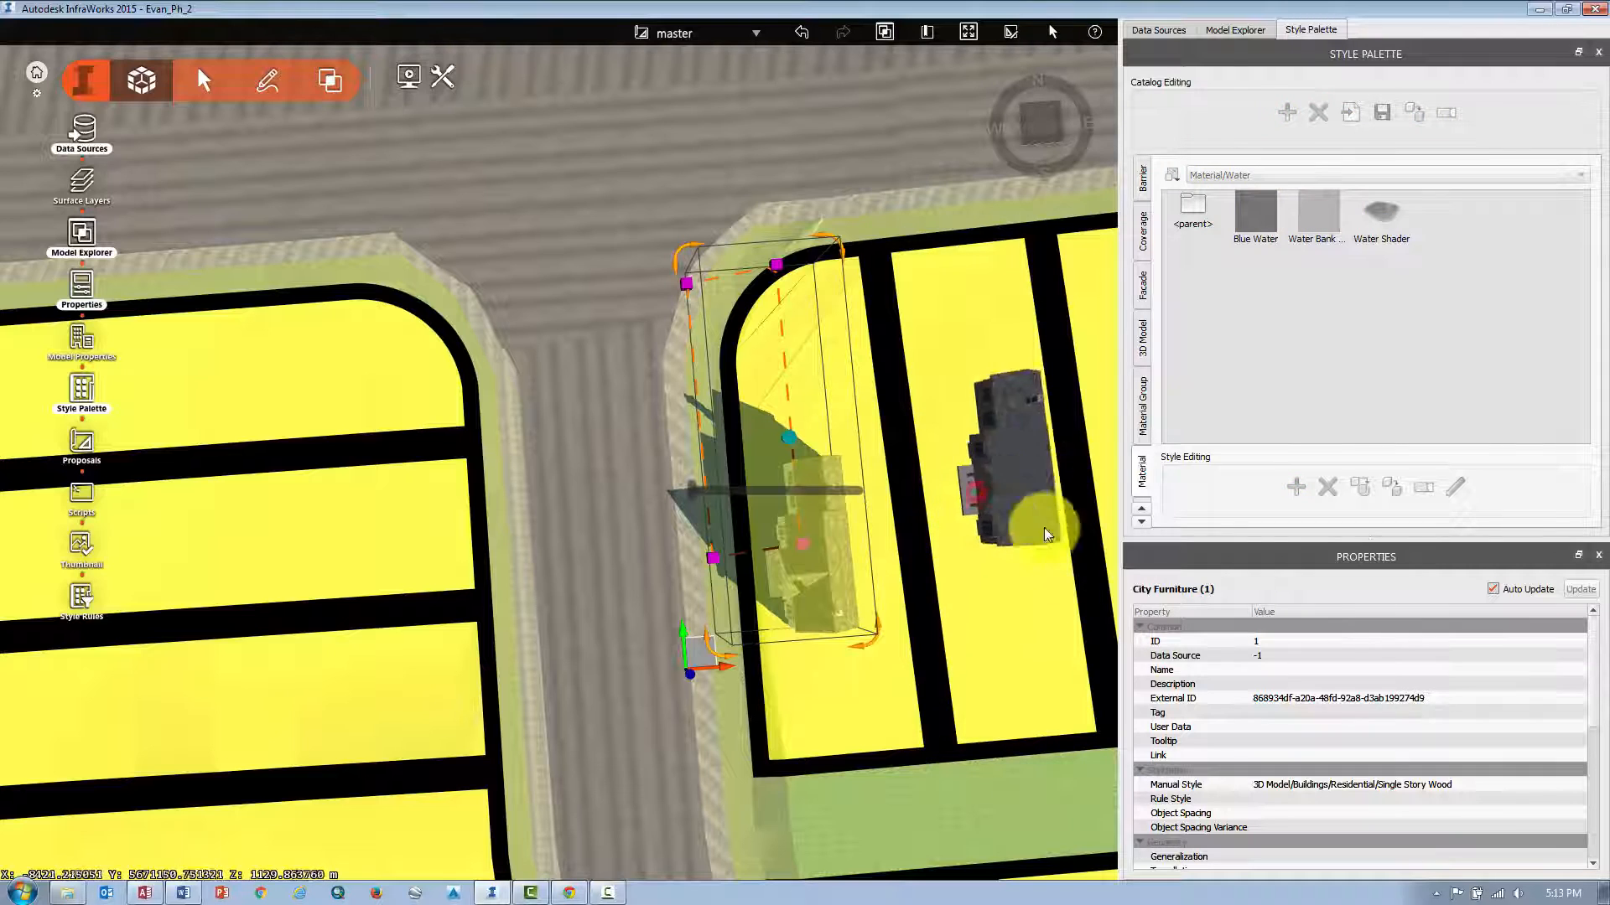
double_click(977, 527)
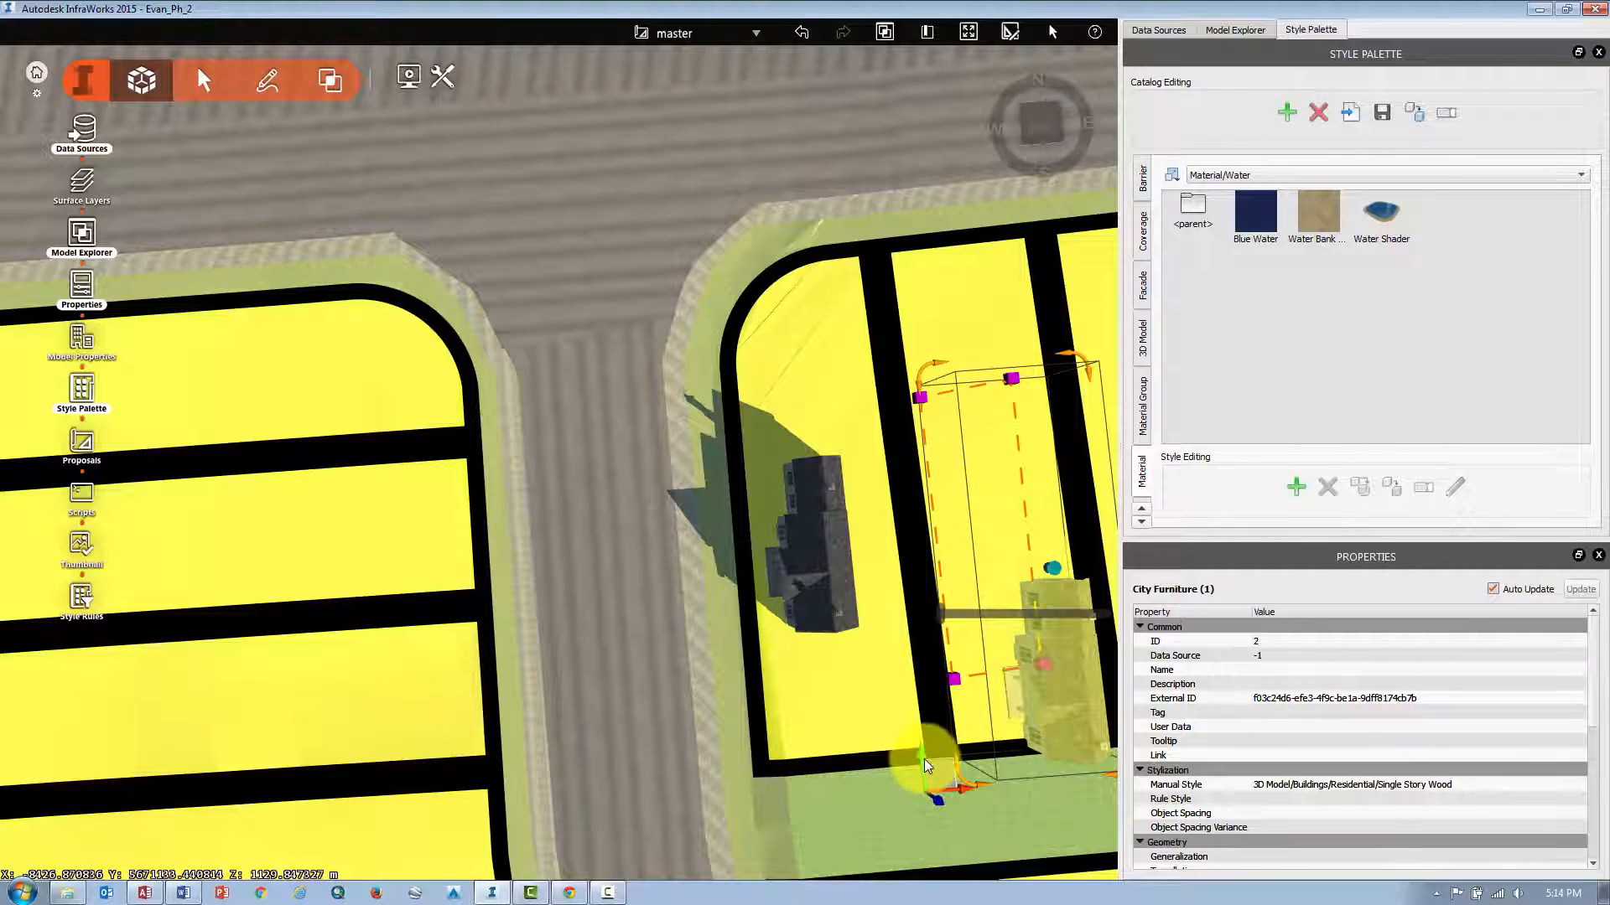
left_click_drag(924, 758, 921, 606)
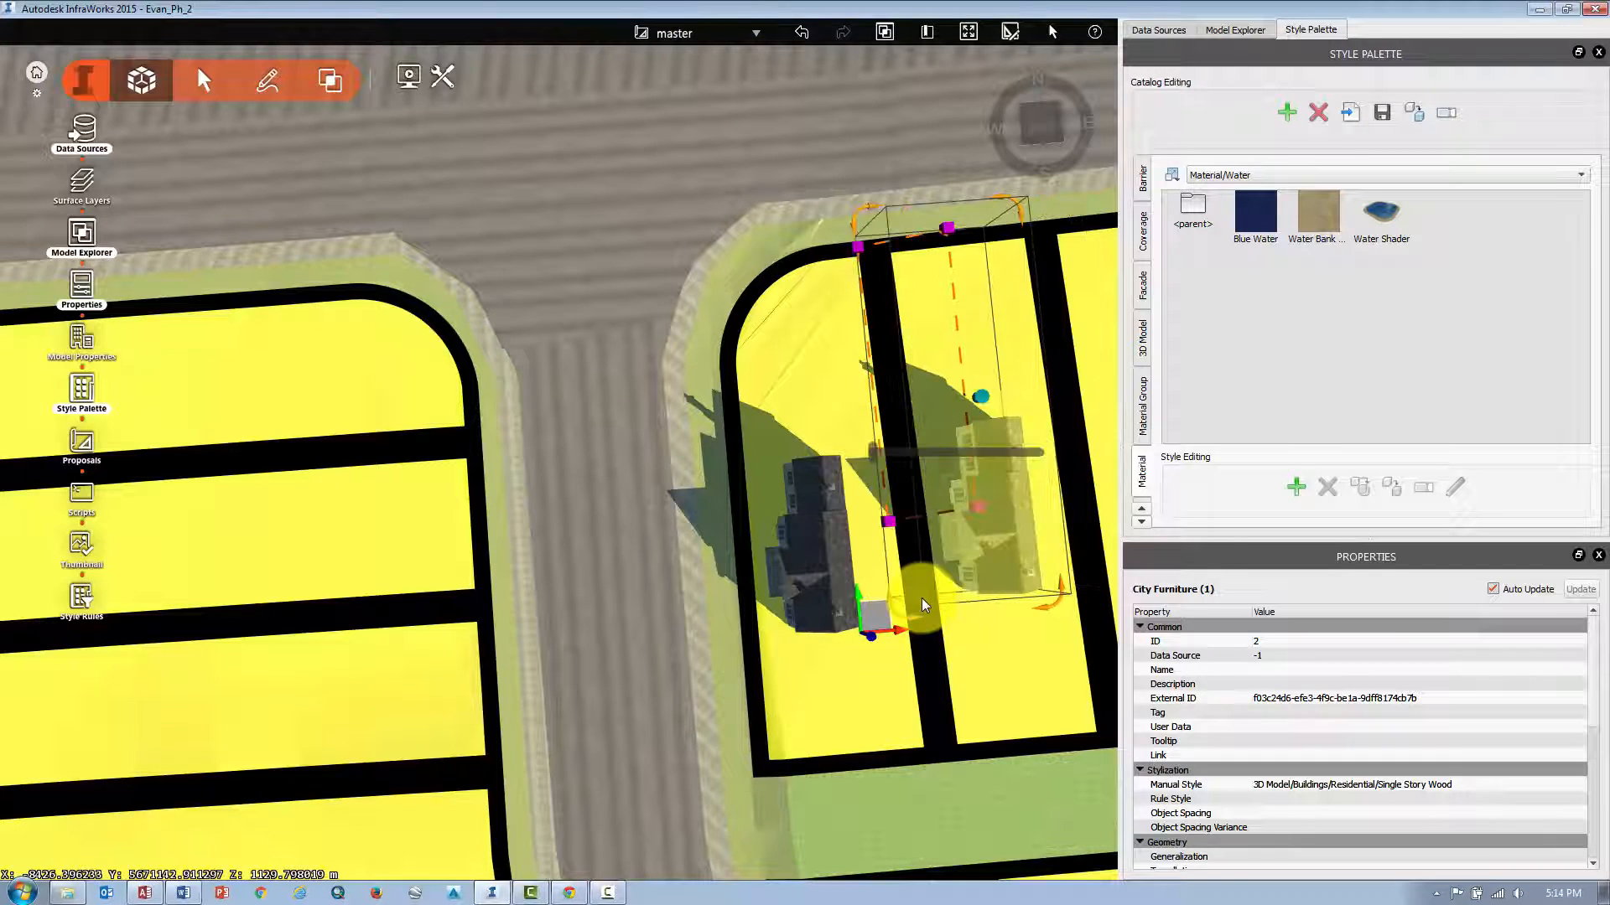
left_click(922, 596)
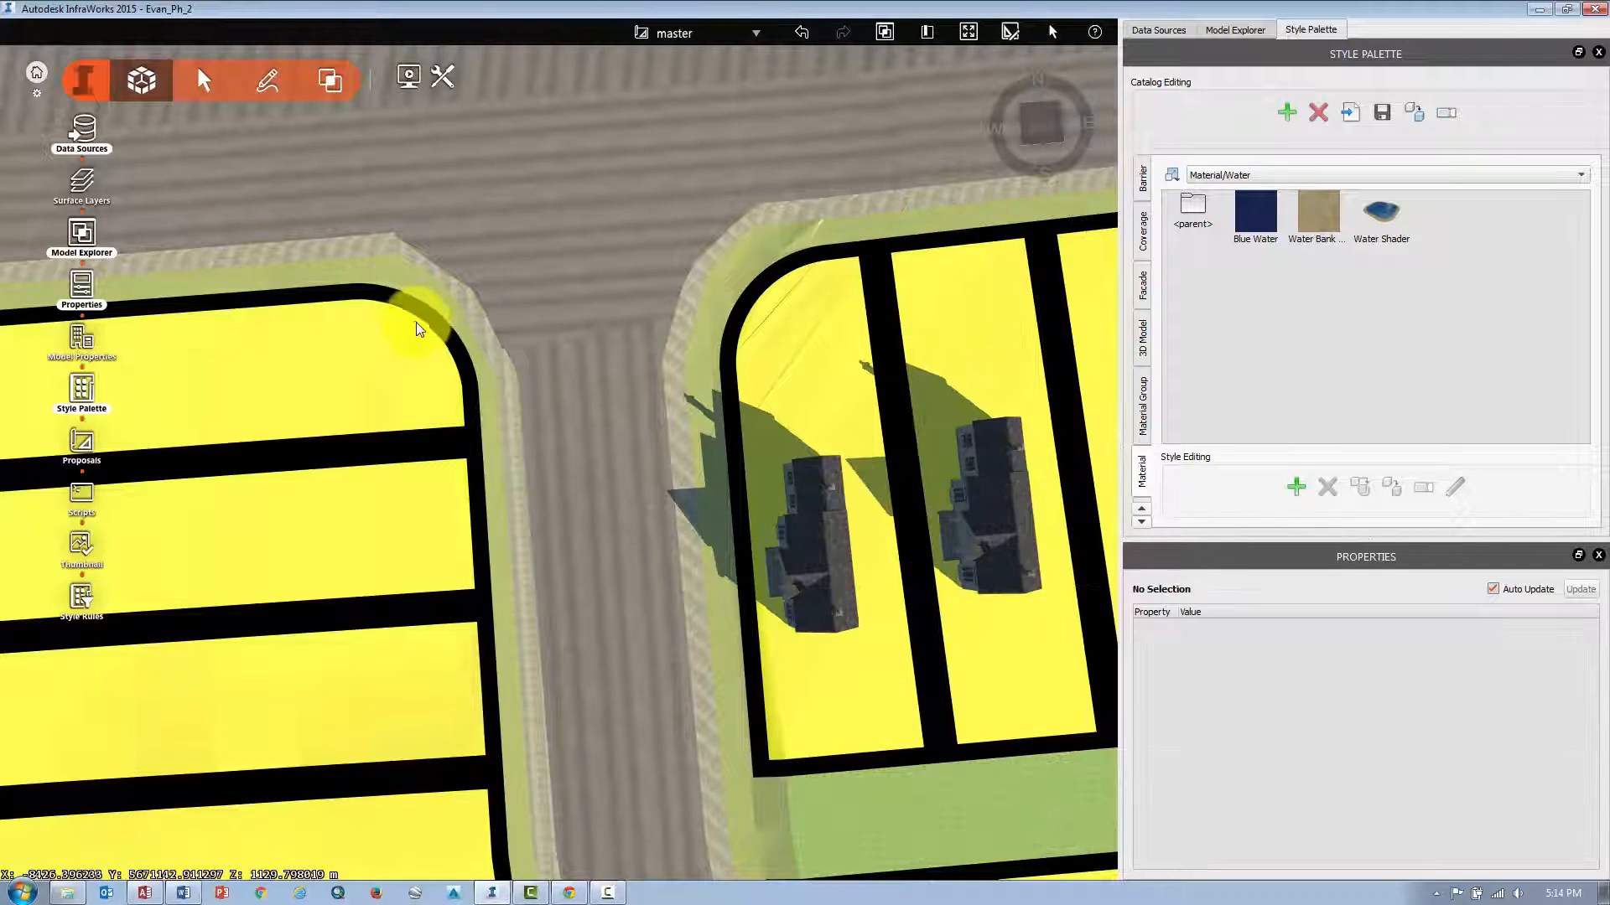
Place a Speed Sign - Euro city furniture model at the corner of the eastern block beside the road.
left_click(262, 86)
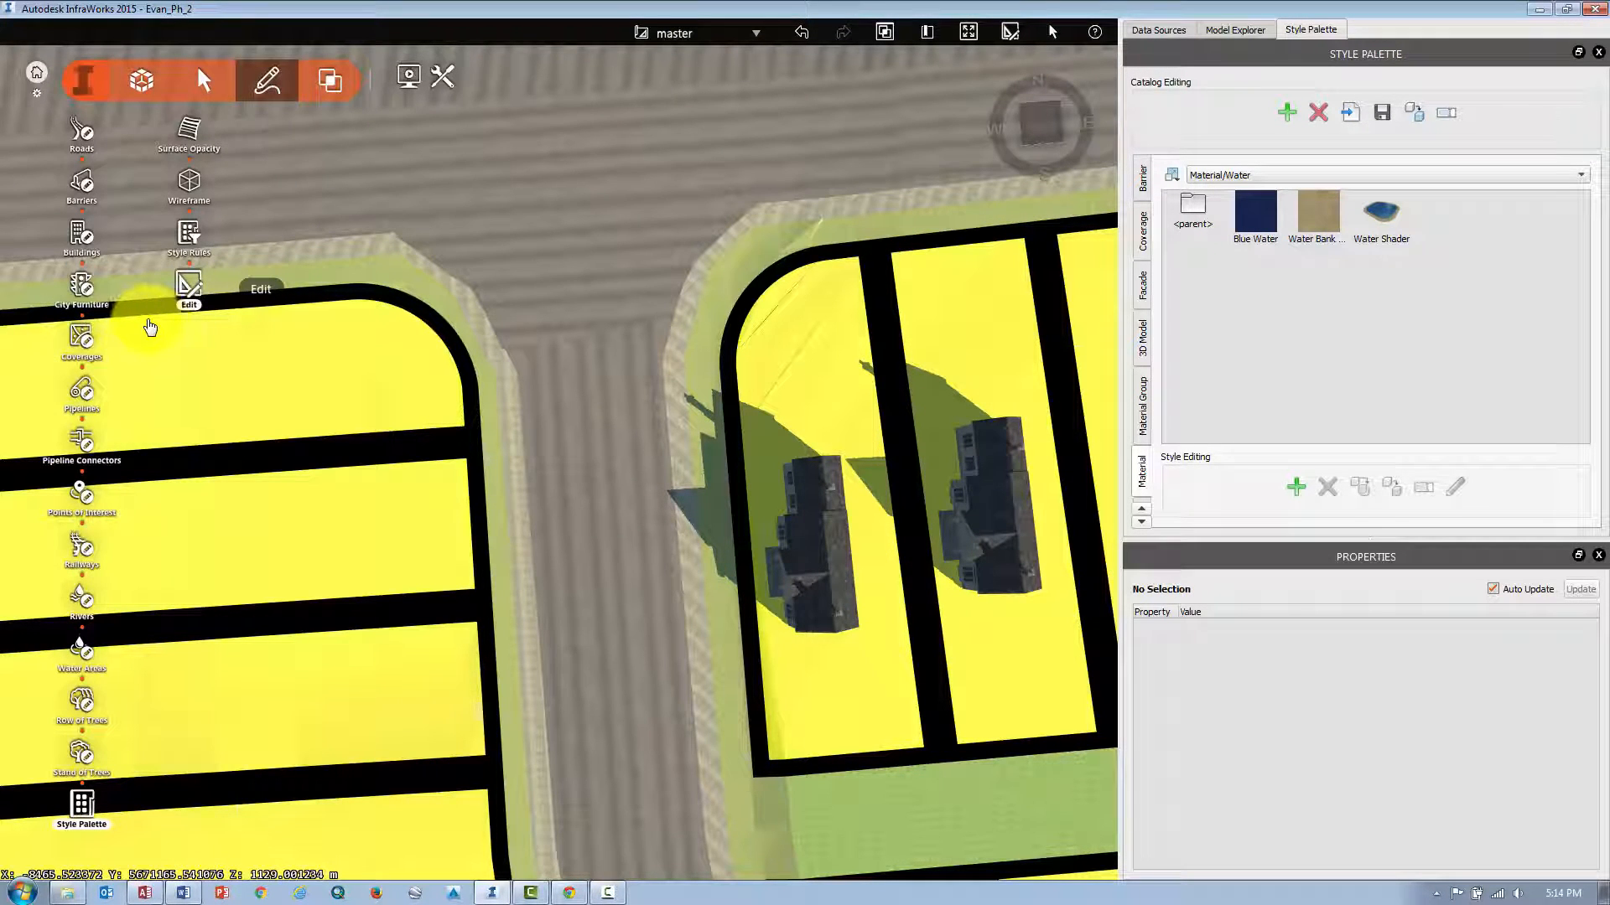
left_click(79, 286)
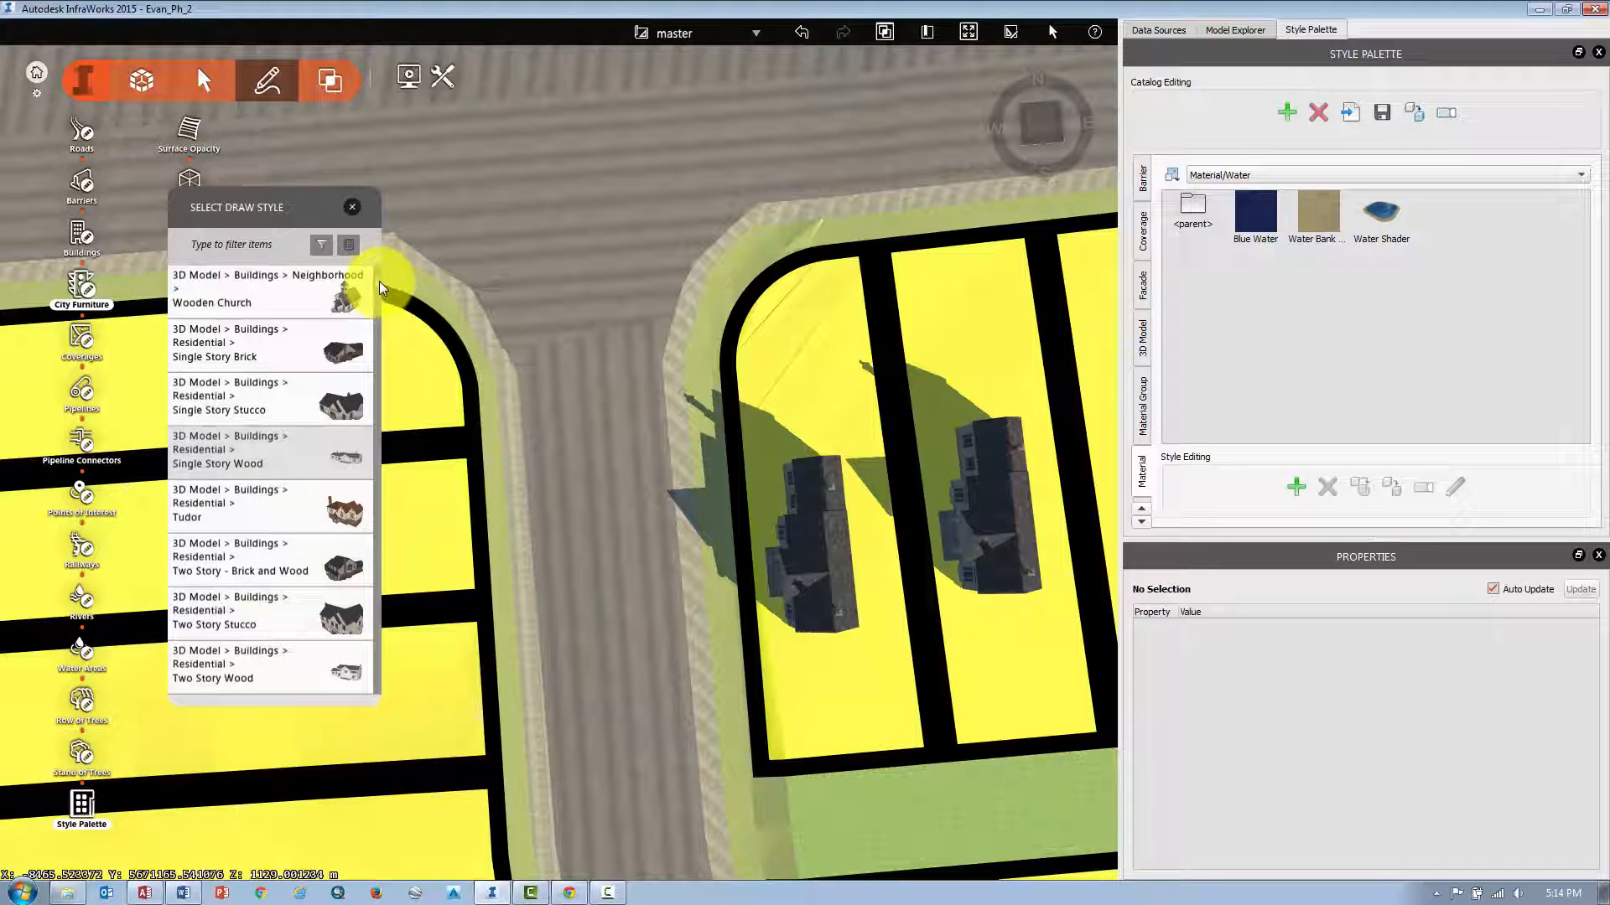
left_click_drag(379, 280, 378, 371)
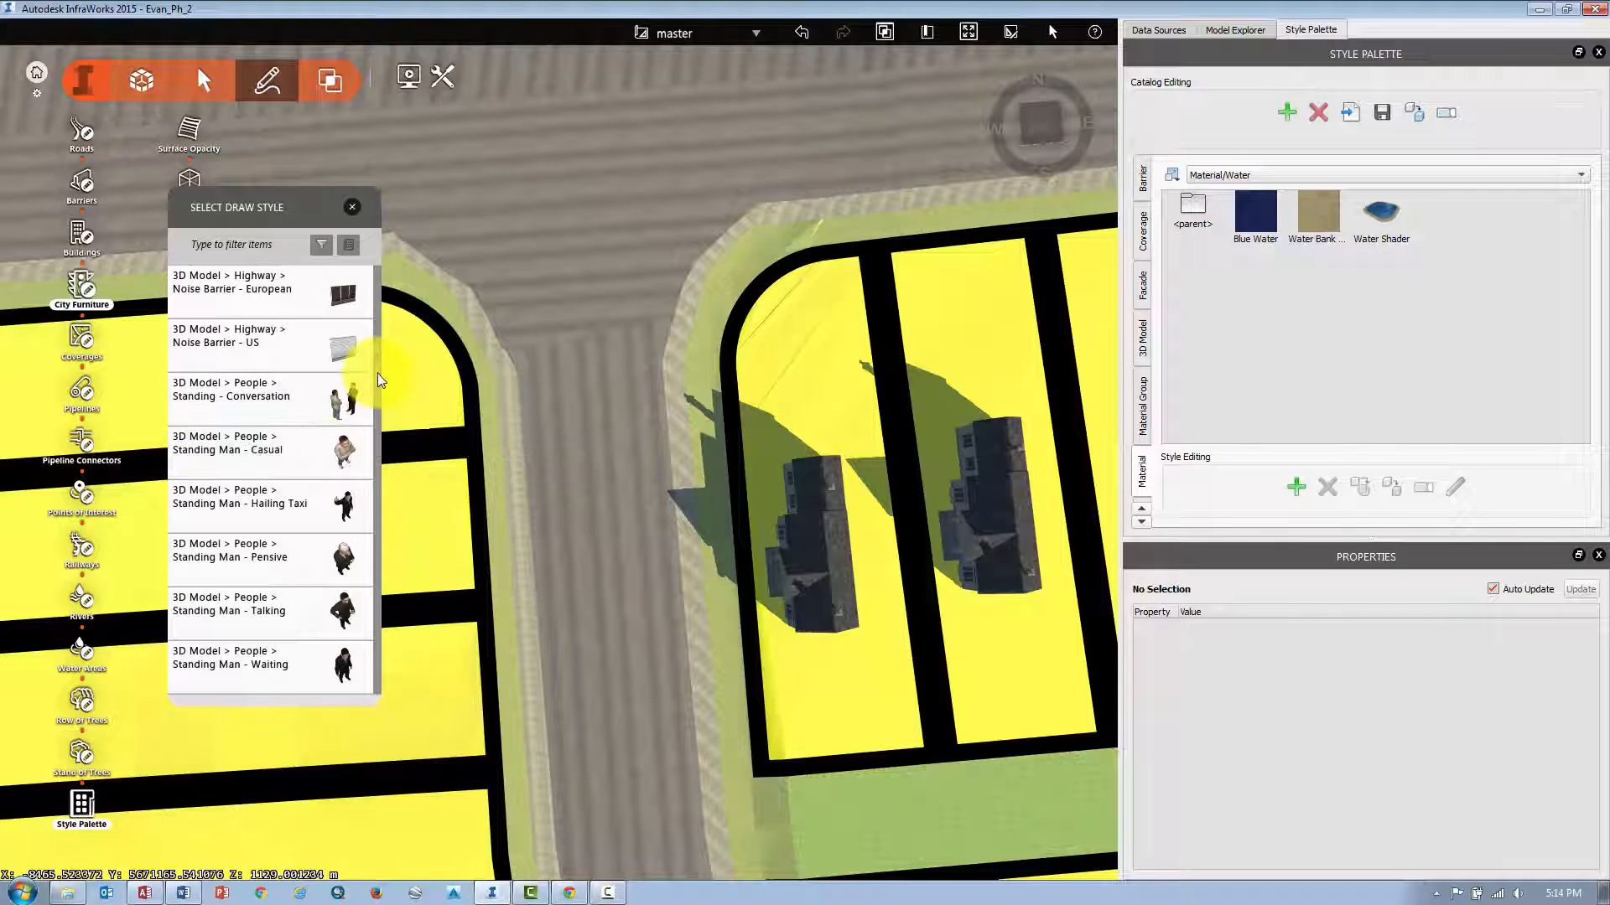
left_click_drag(377, 373, 379, 456)
scroll(380, 456, "down", 2)
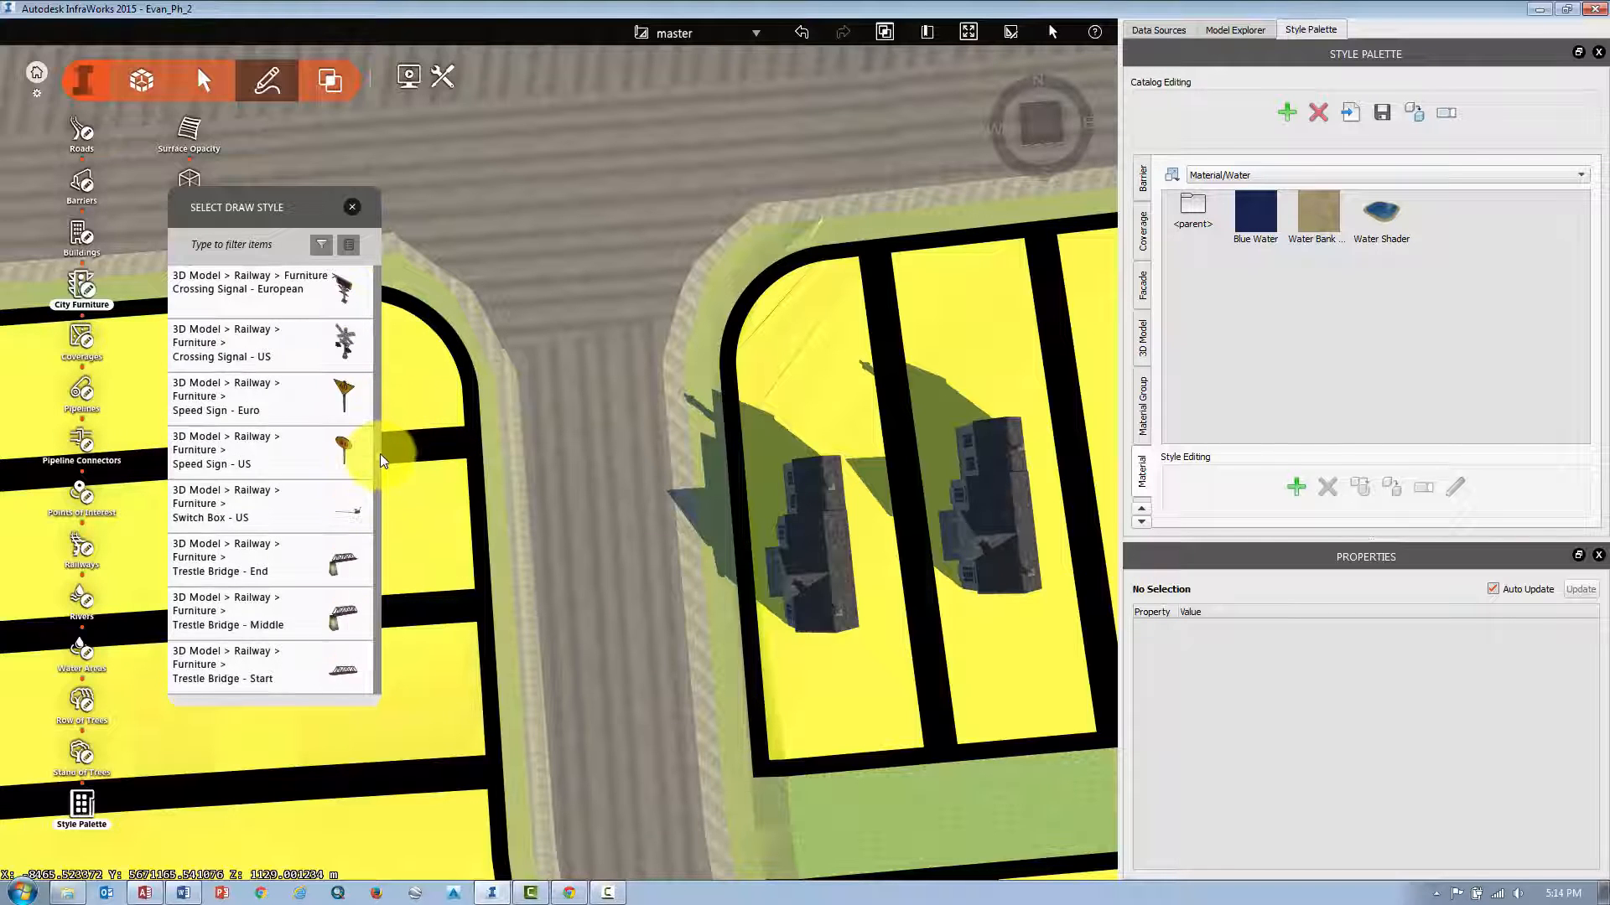
left_click(346, 396)
left_click(728, 238)
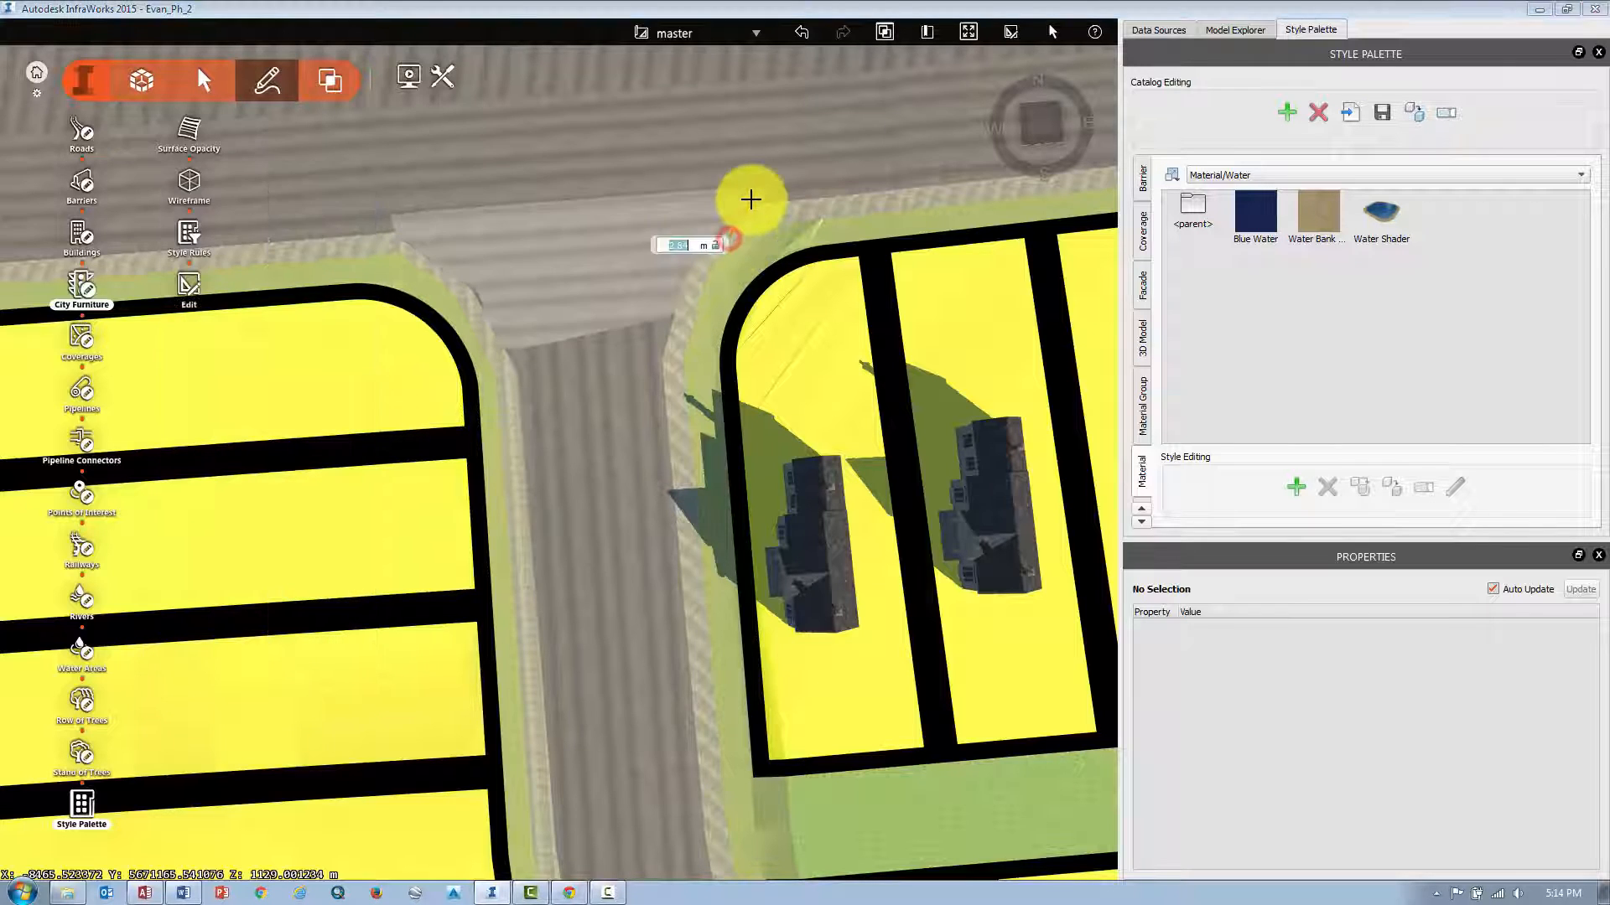
left_click(778, 180)
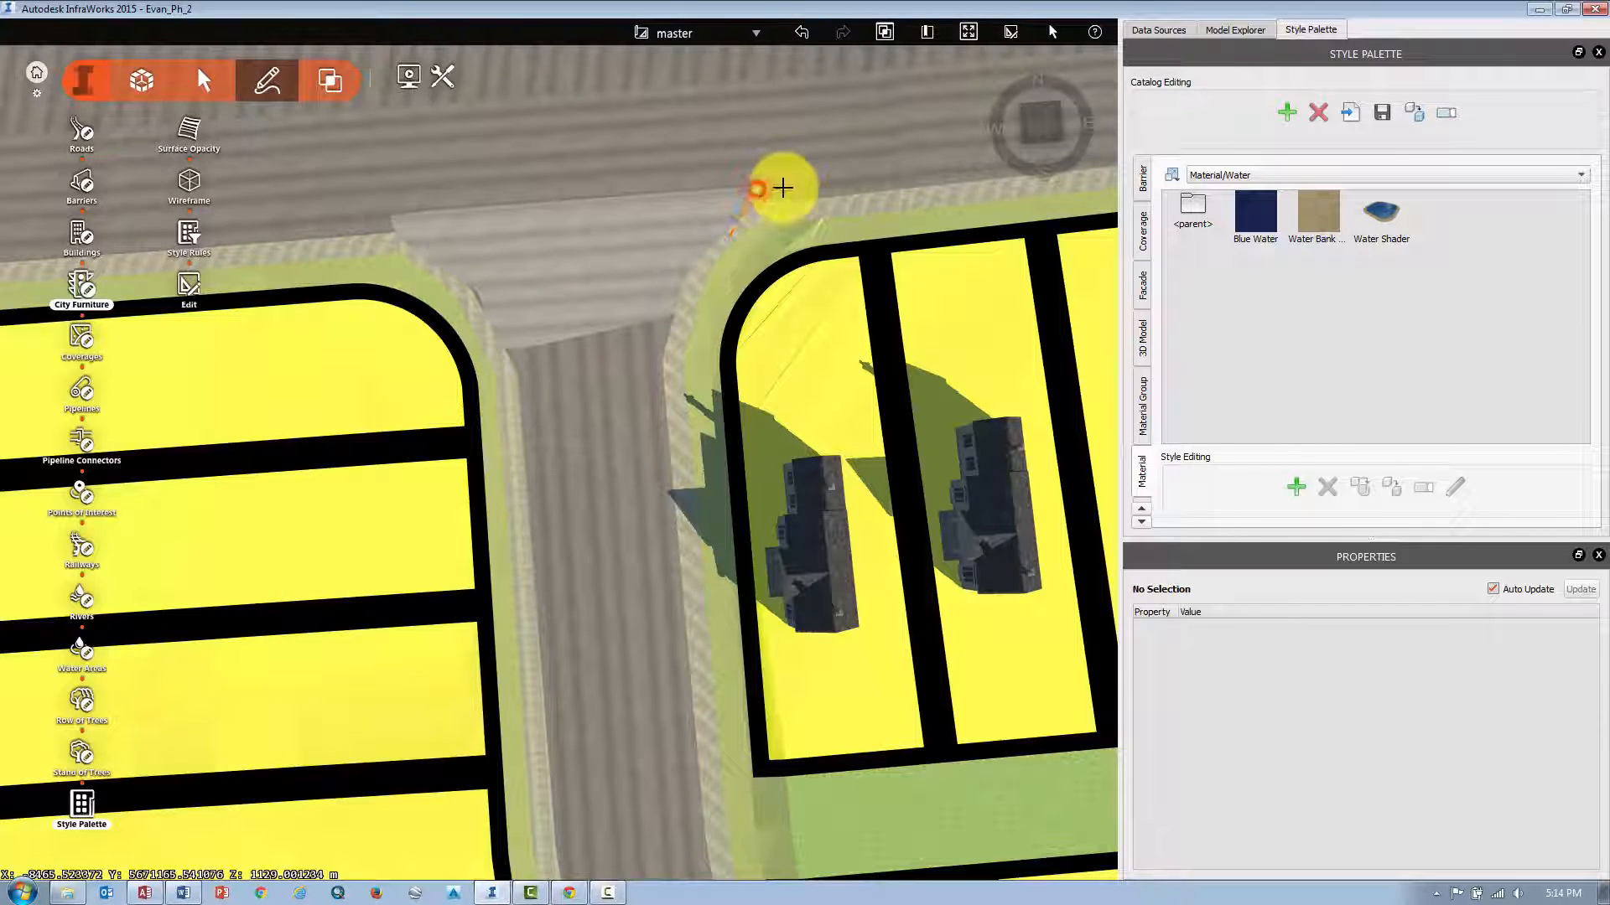
Select the speed sign and adjust its height and position at the curb corner.
scroll(716, 234, "up", 3)
scroll(711, 220, "up", 3)
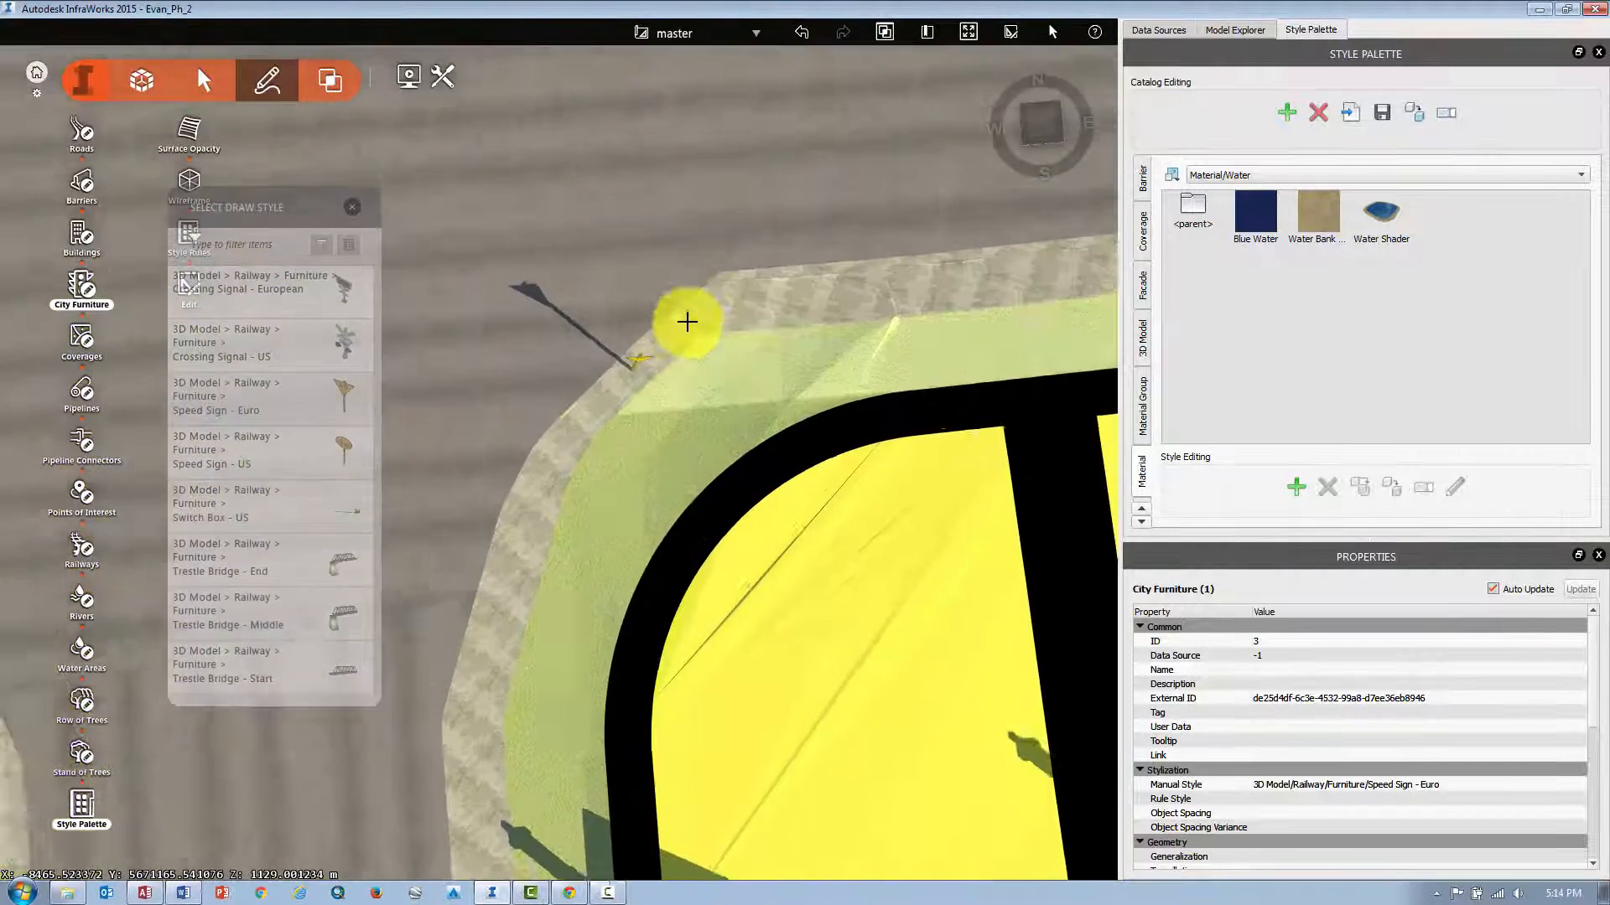
left_click_drag(636, 445, 610, 315)
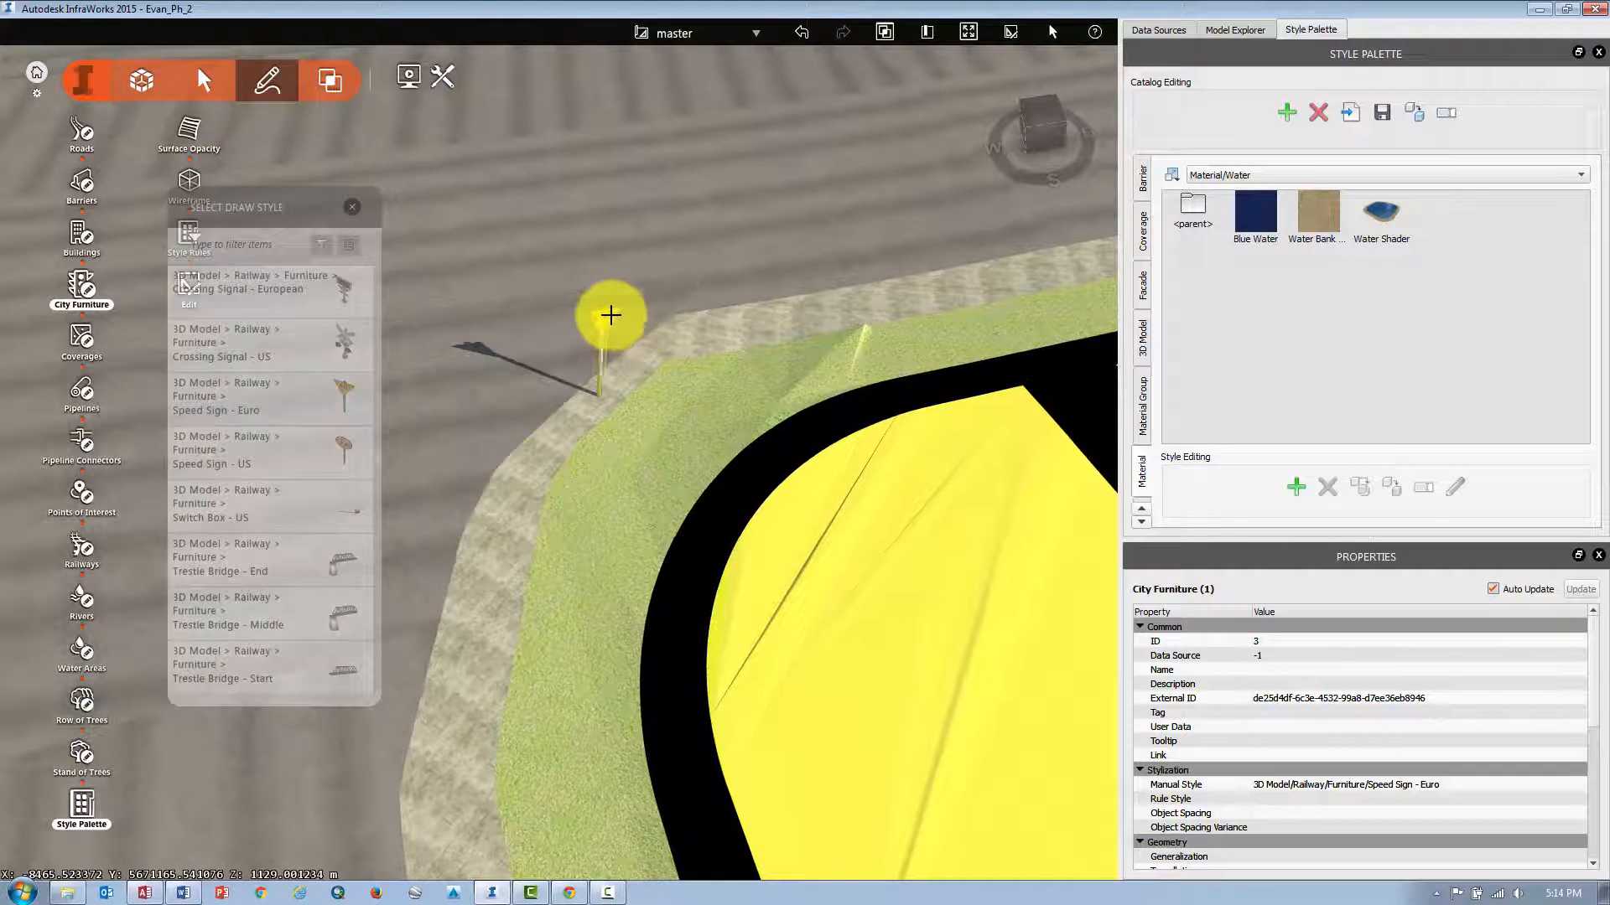
left_click(606, 317)
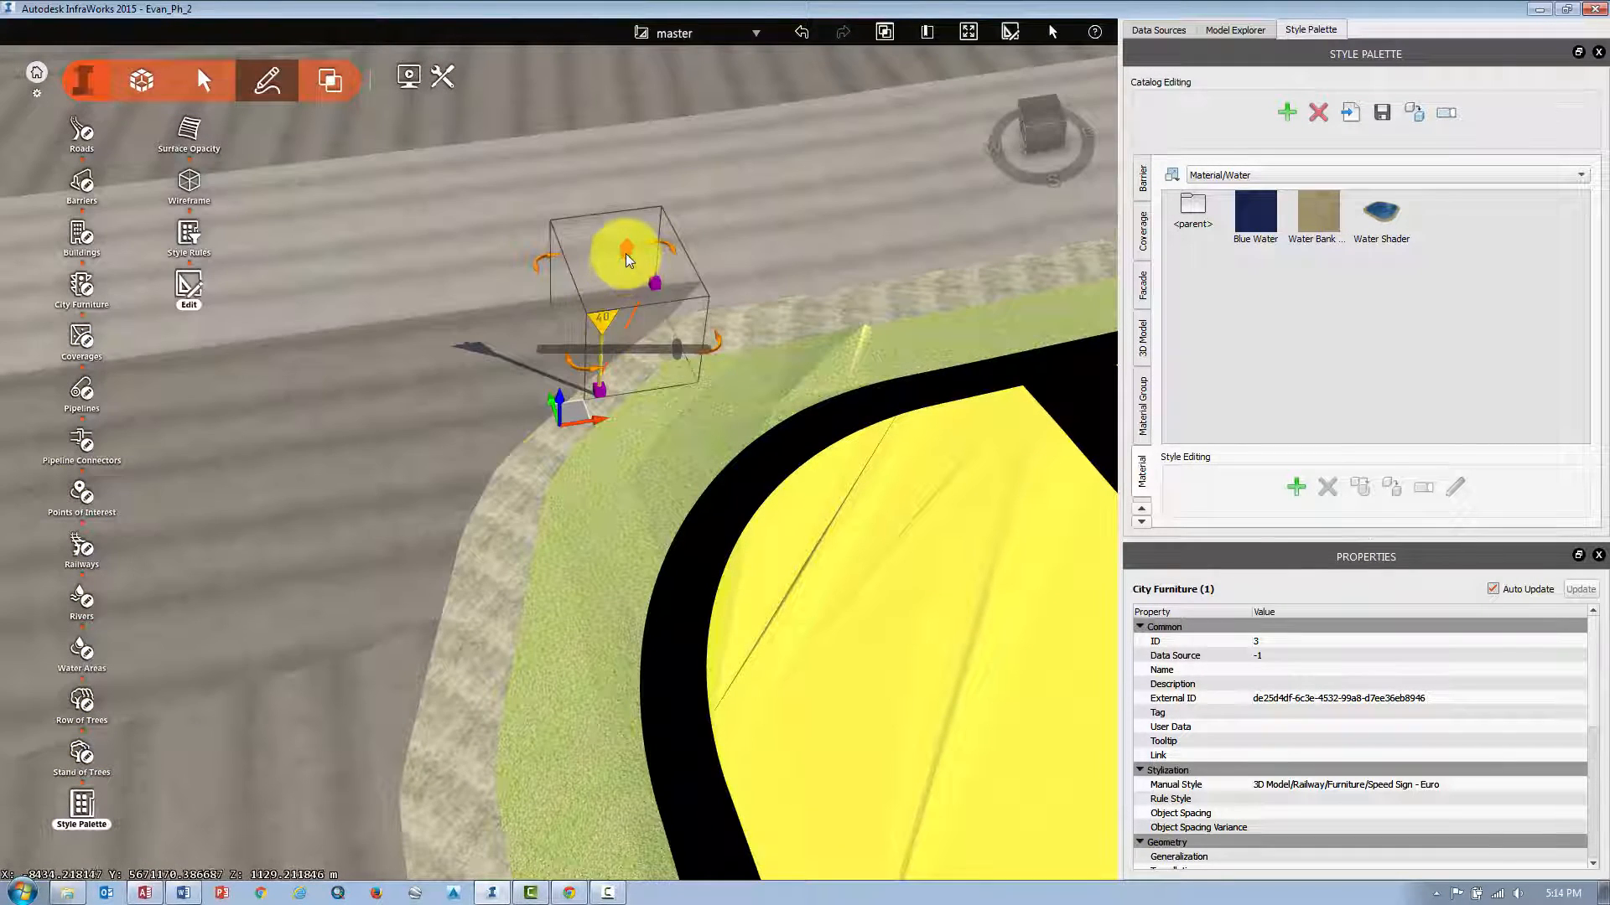
mouse_move(626, 252)
left_mouse_down()
mouse_move(632, 199)
mouse_move(629, 238)
left_mouse_up()
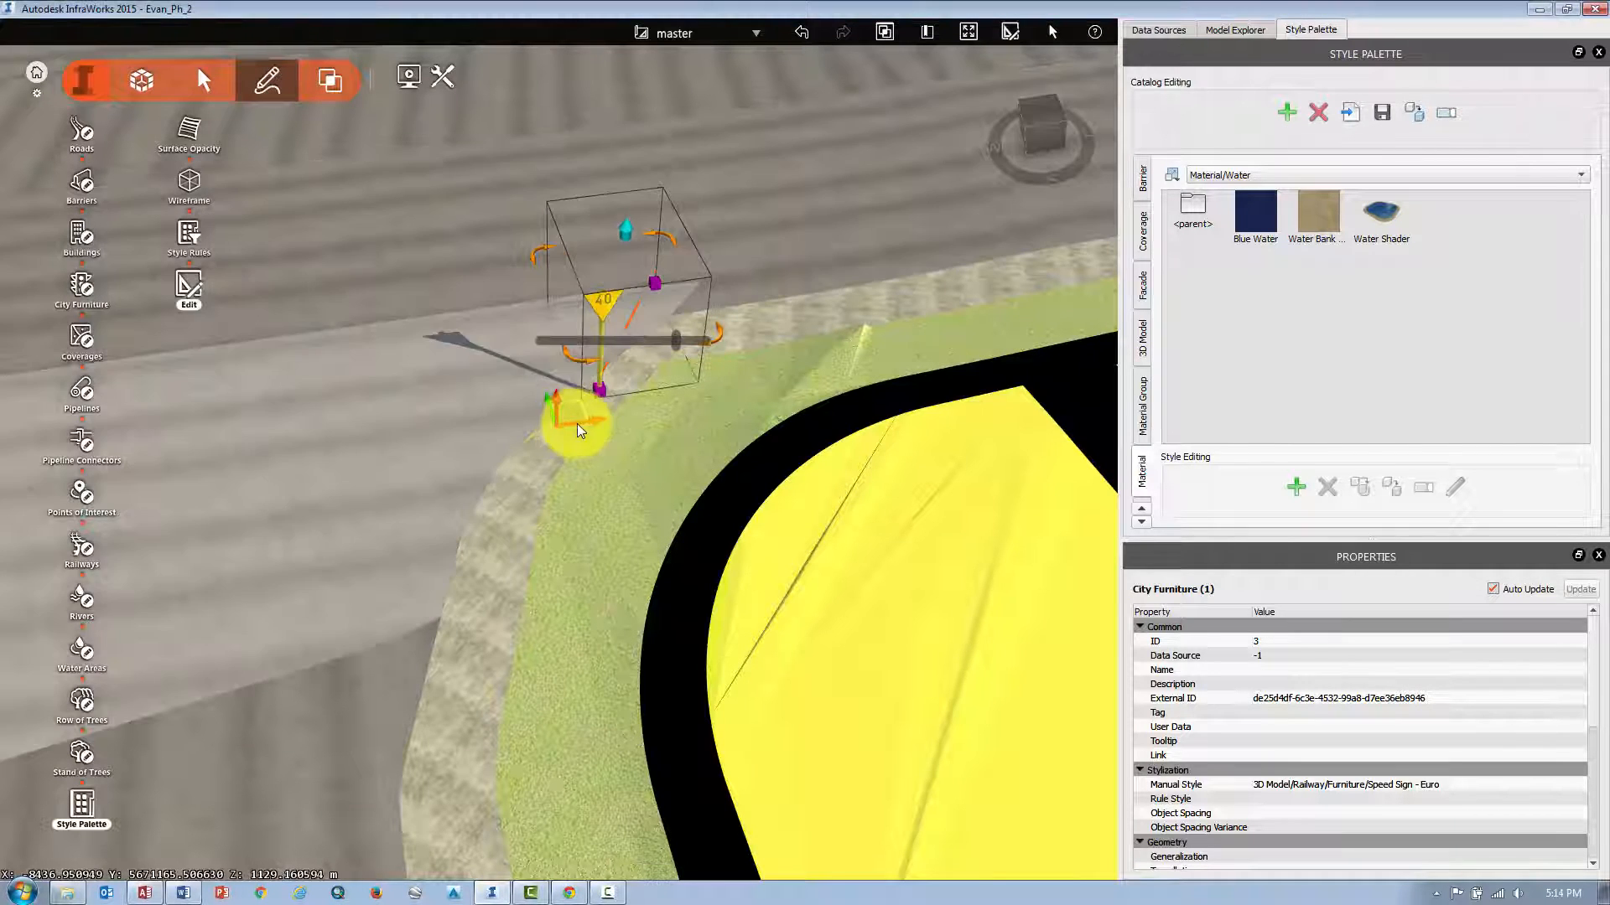
left_click_drag(595, 418, 612, 411)
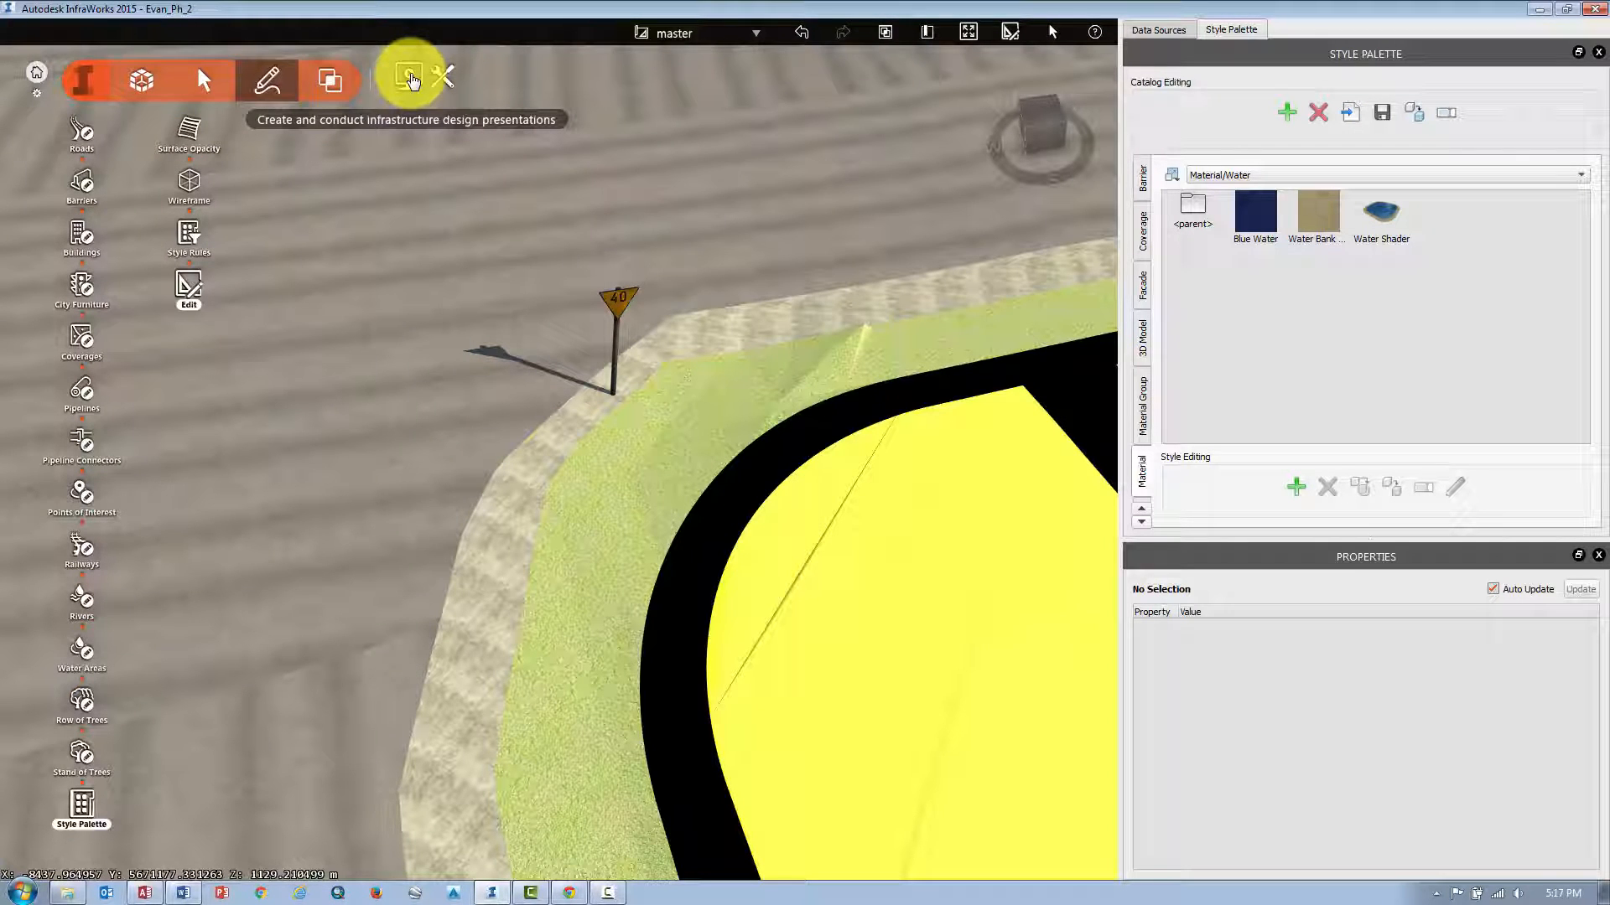
Open Sun & Sky, adjust the time of day and set wind speed to 17, then close the panel.
left_click(410, 78)
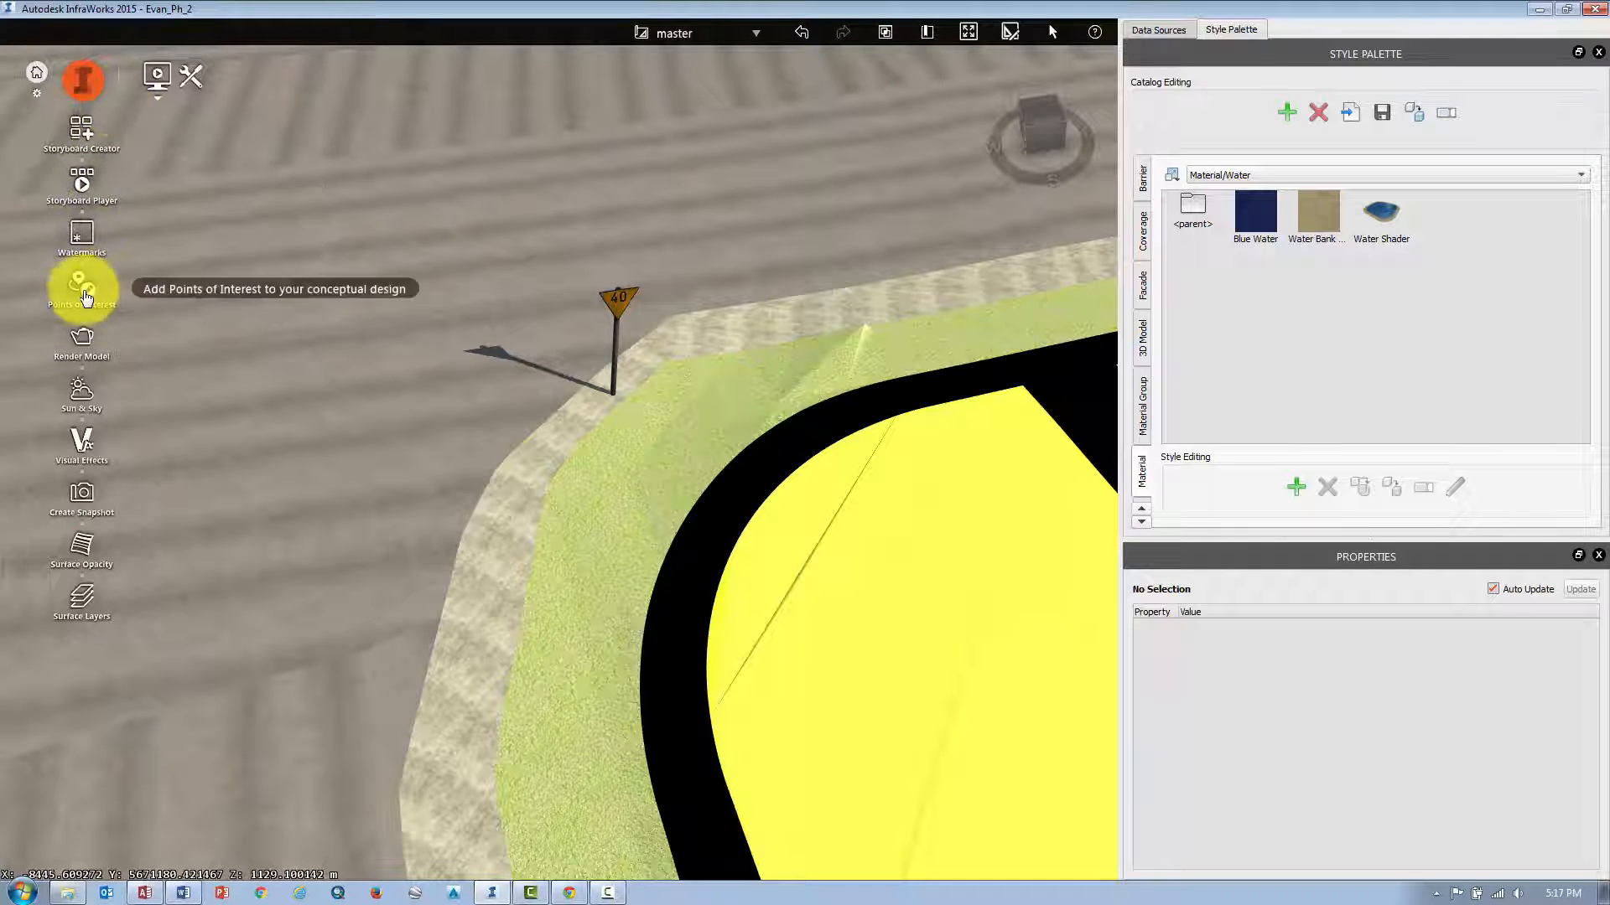
left_click(88, 412)
mouse_move(267, 279)
left_mouse_down()
mouse_move(295, 288)
mouse_move(299, 268)
mouse_move(264, 265)
mouse_move(283, 268)
left_mouse_up()
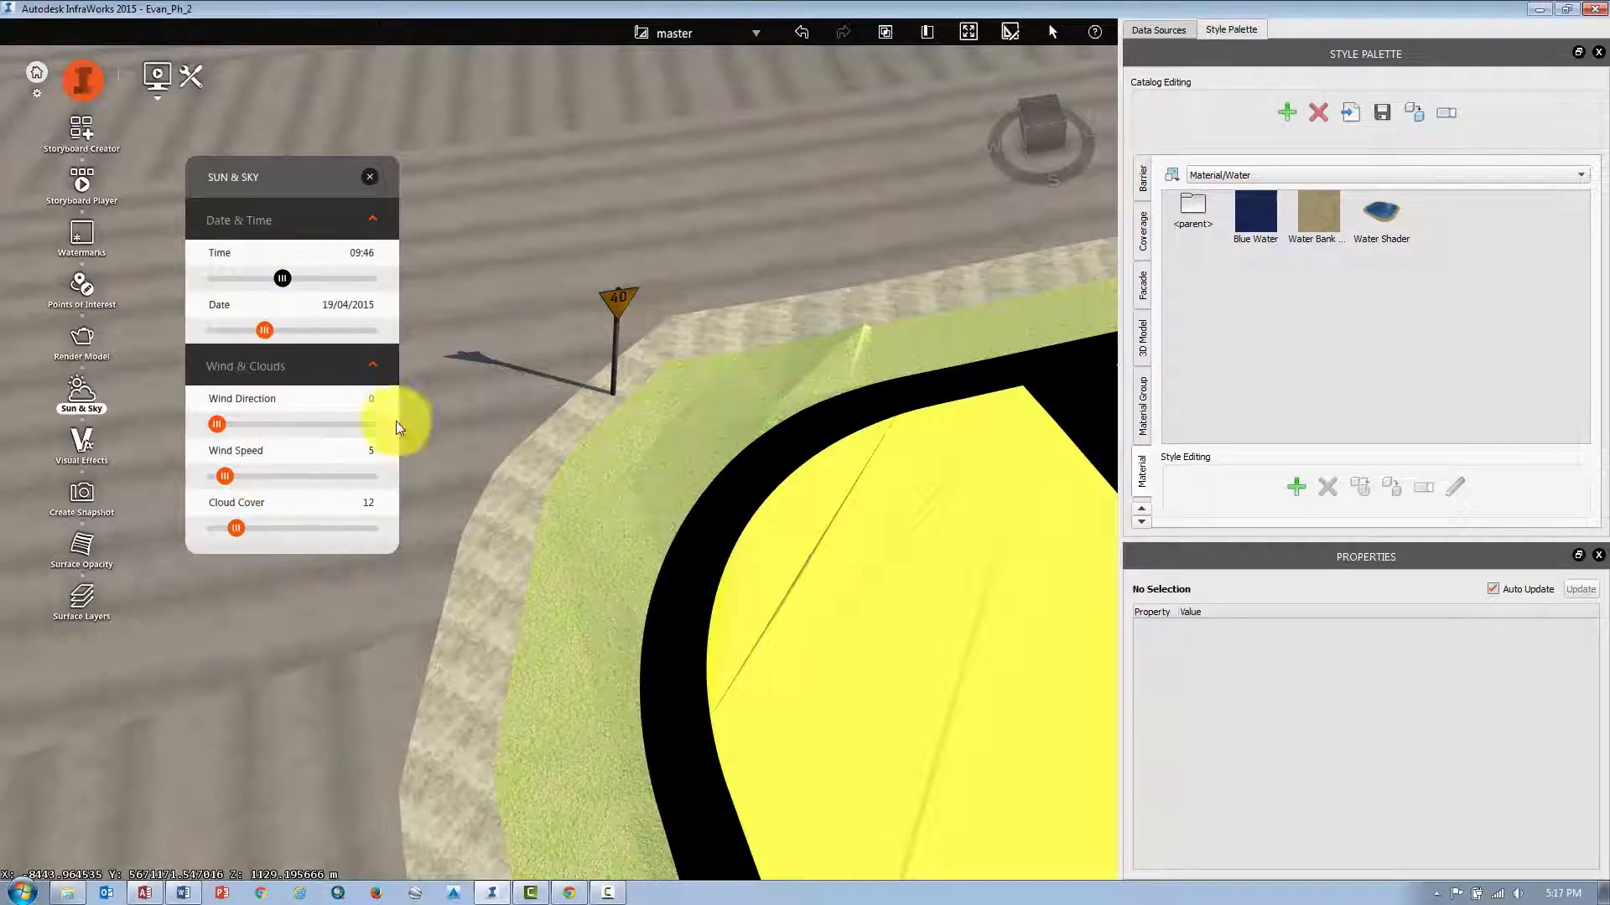
scroll(471, 374, "down", 4)
scroll(471, 374, "down", 6)
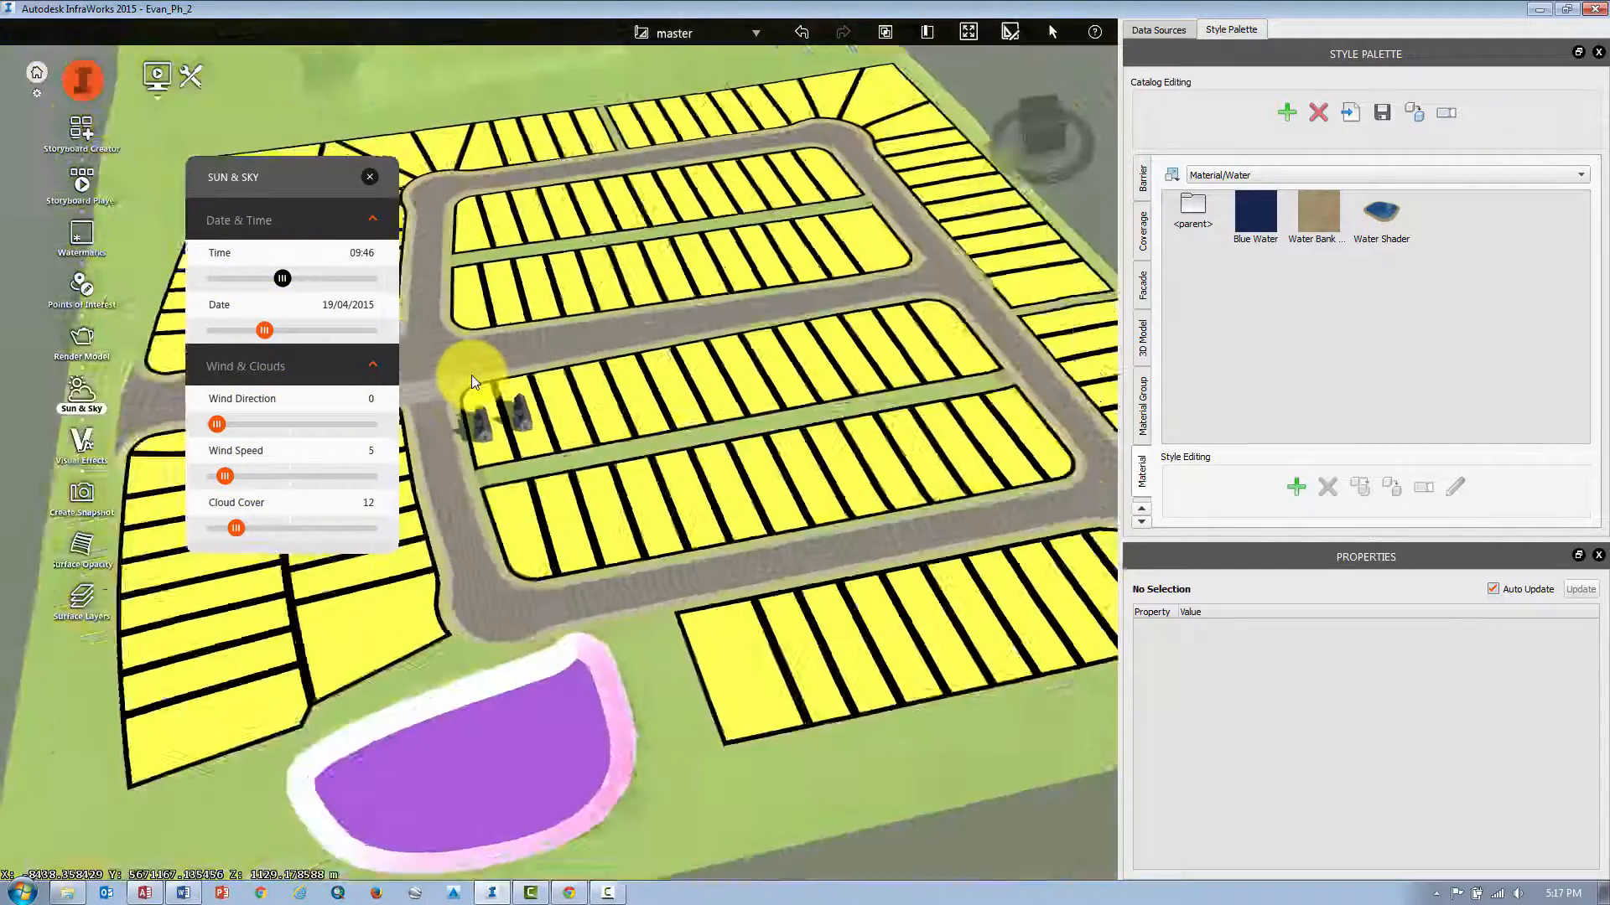
scroll(466, 367, "down", 8)
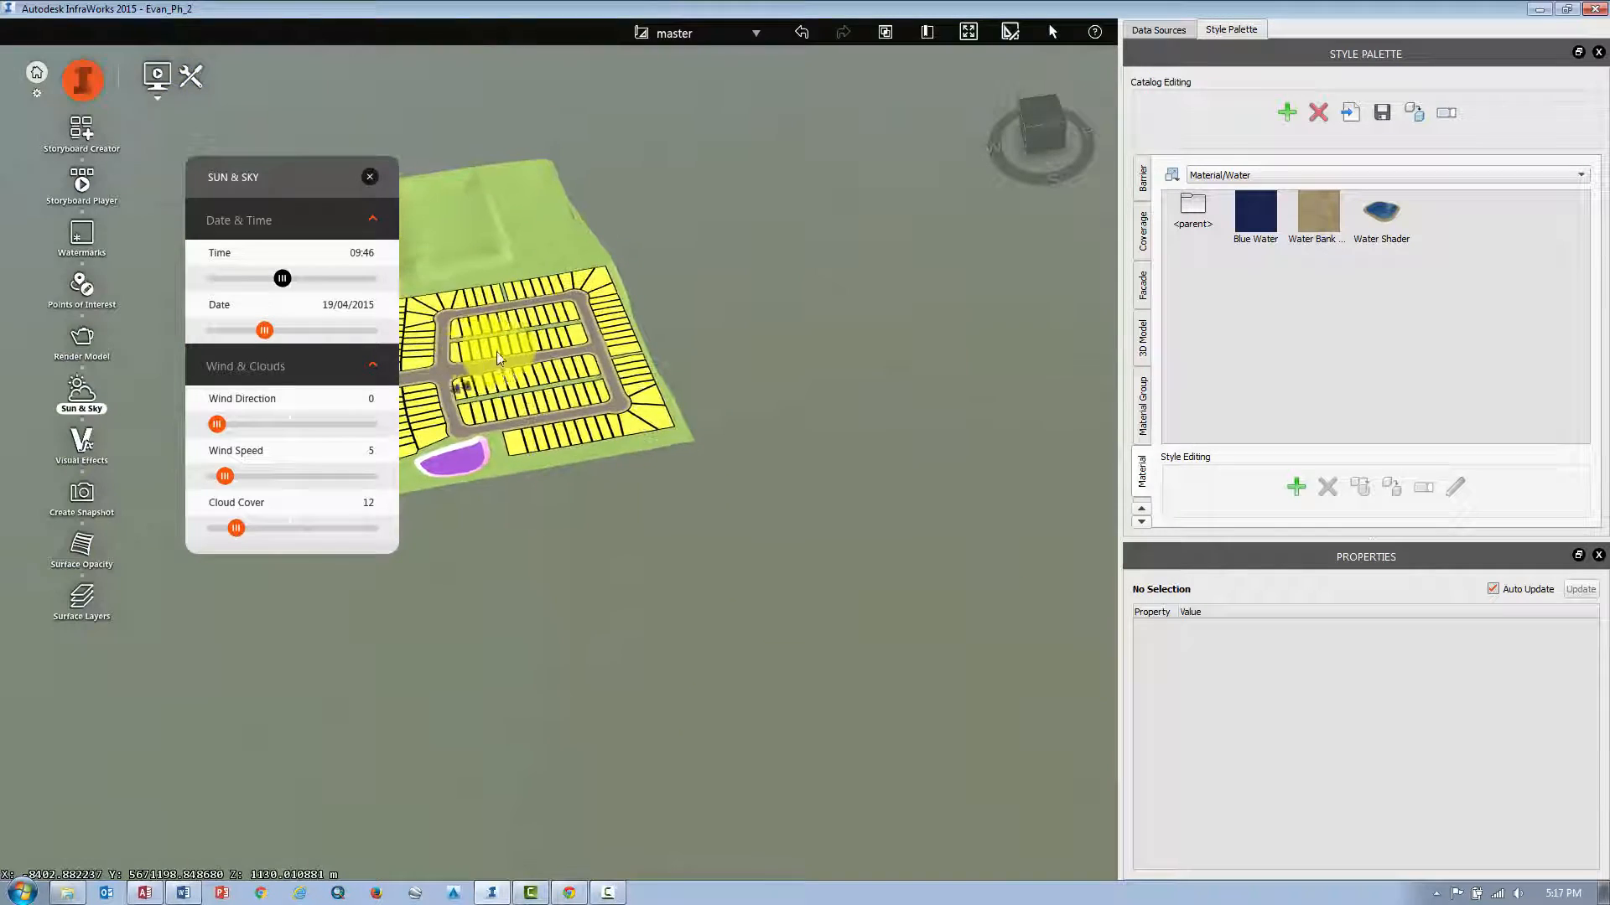
scroll(501, 346, "up", 10)
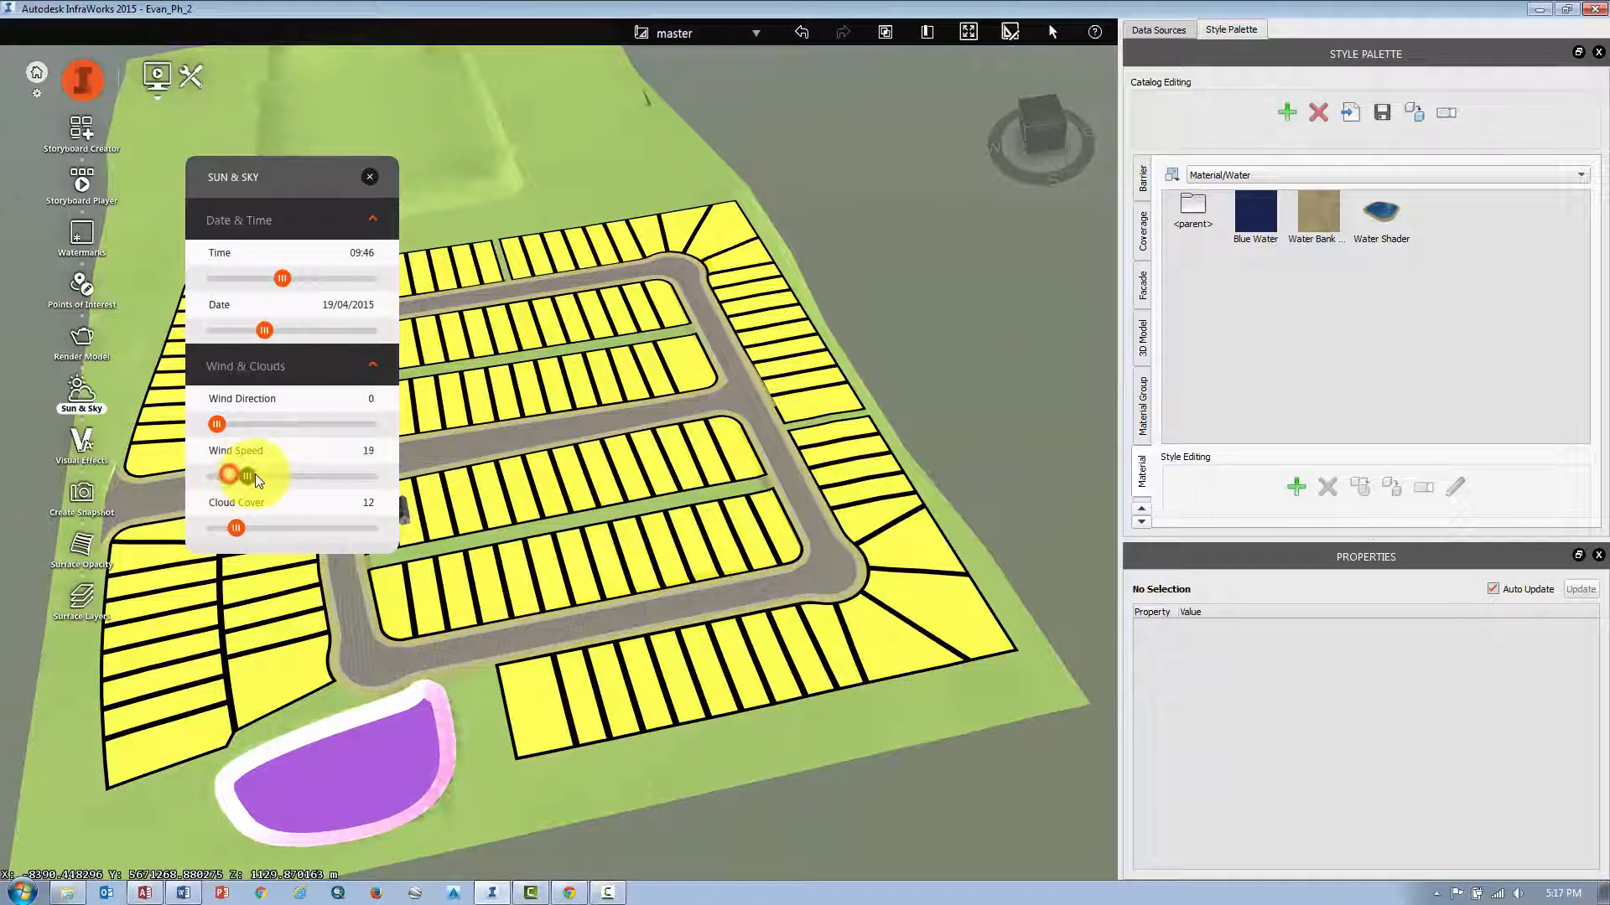
left_click_drag(255, 477, 249, 476)
left_click(367, 181)
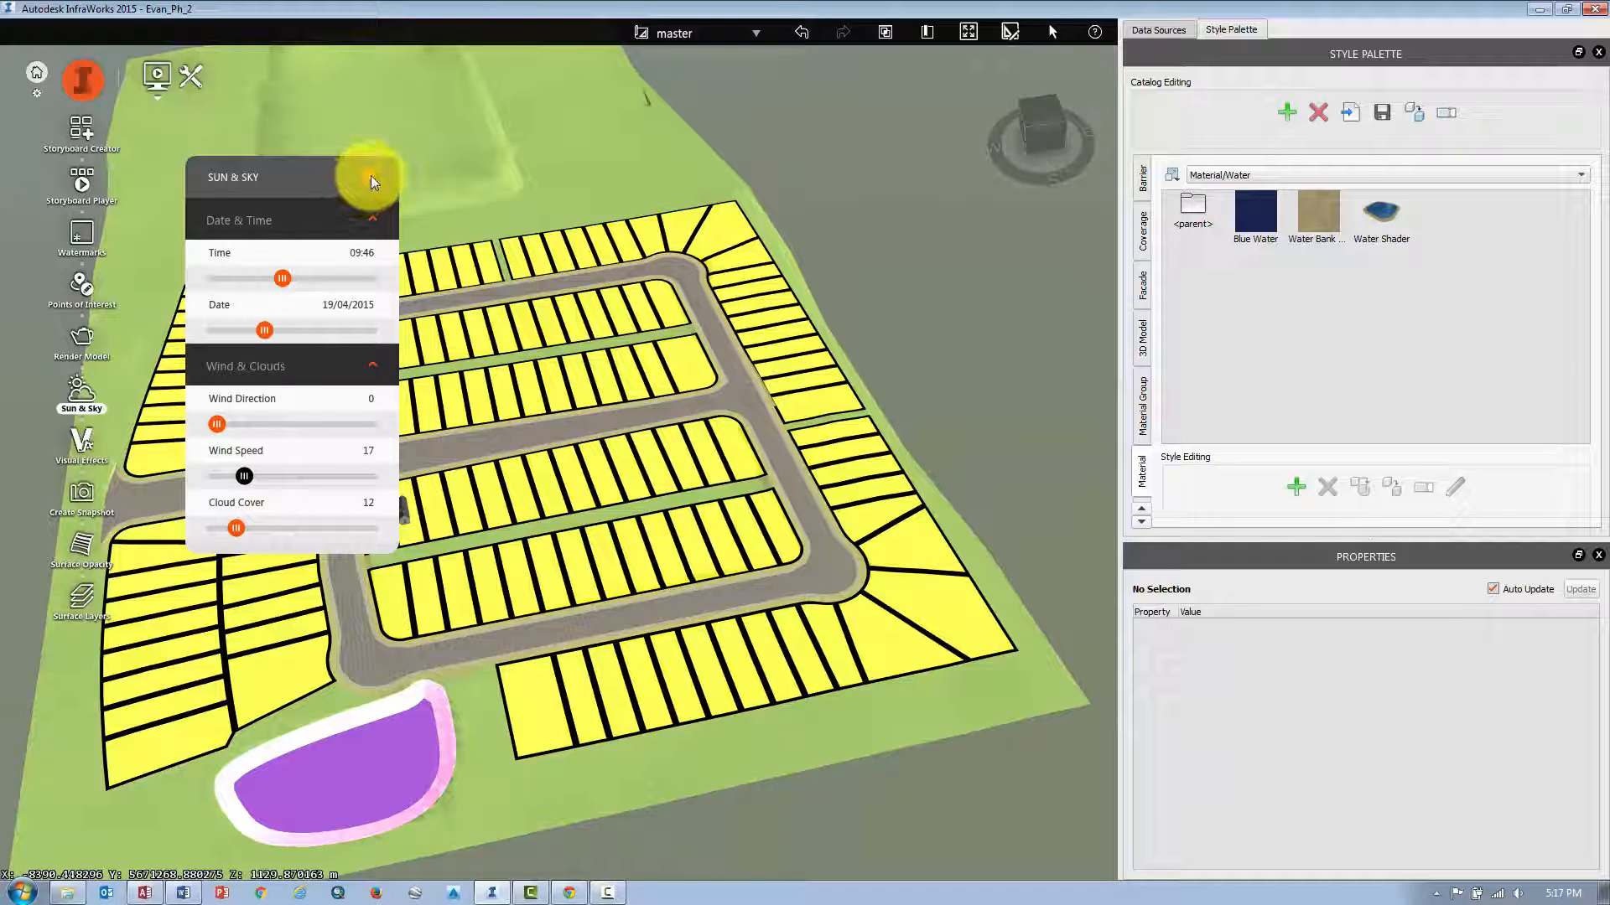
left_click(370, 178)
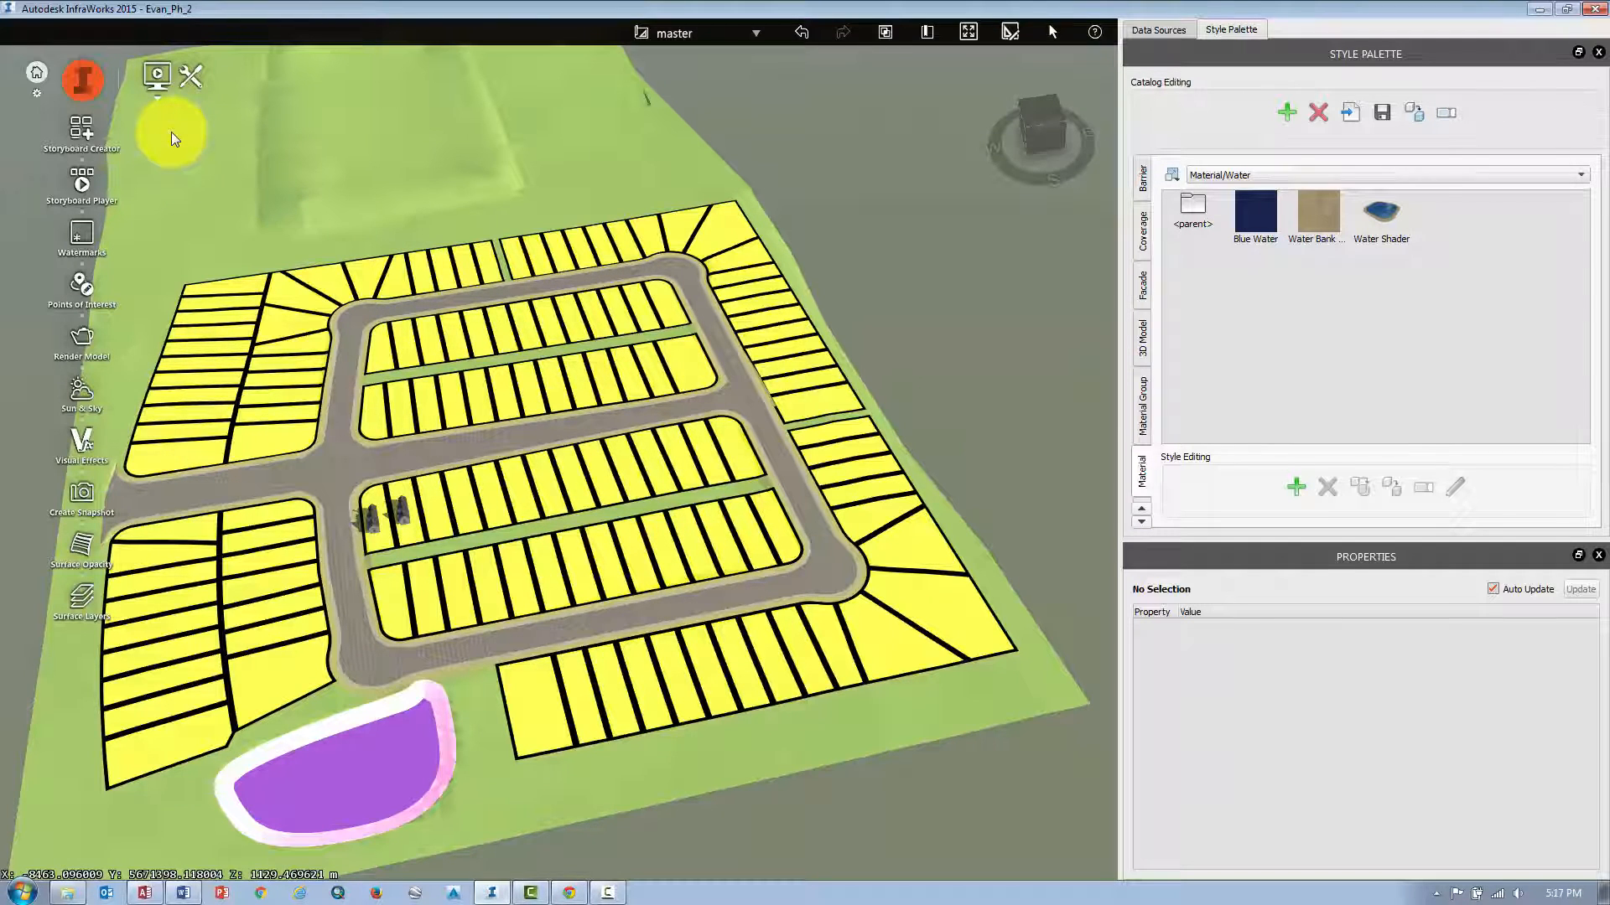
Set the Visual Effects brightness to 45 and close the panel.
left_click(82, 444)
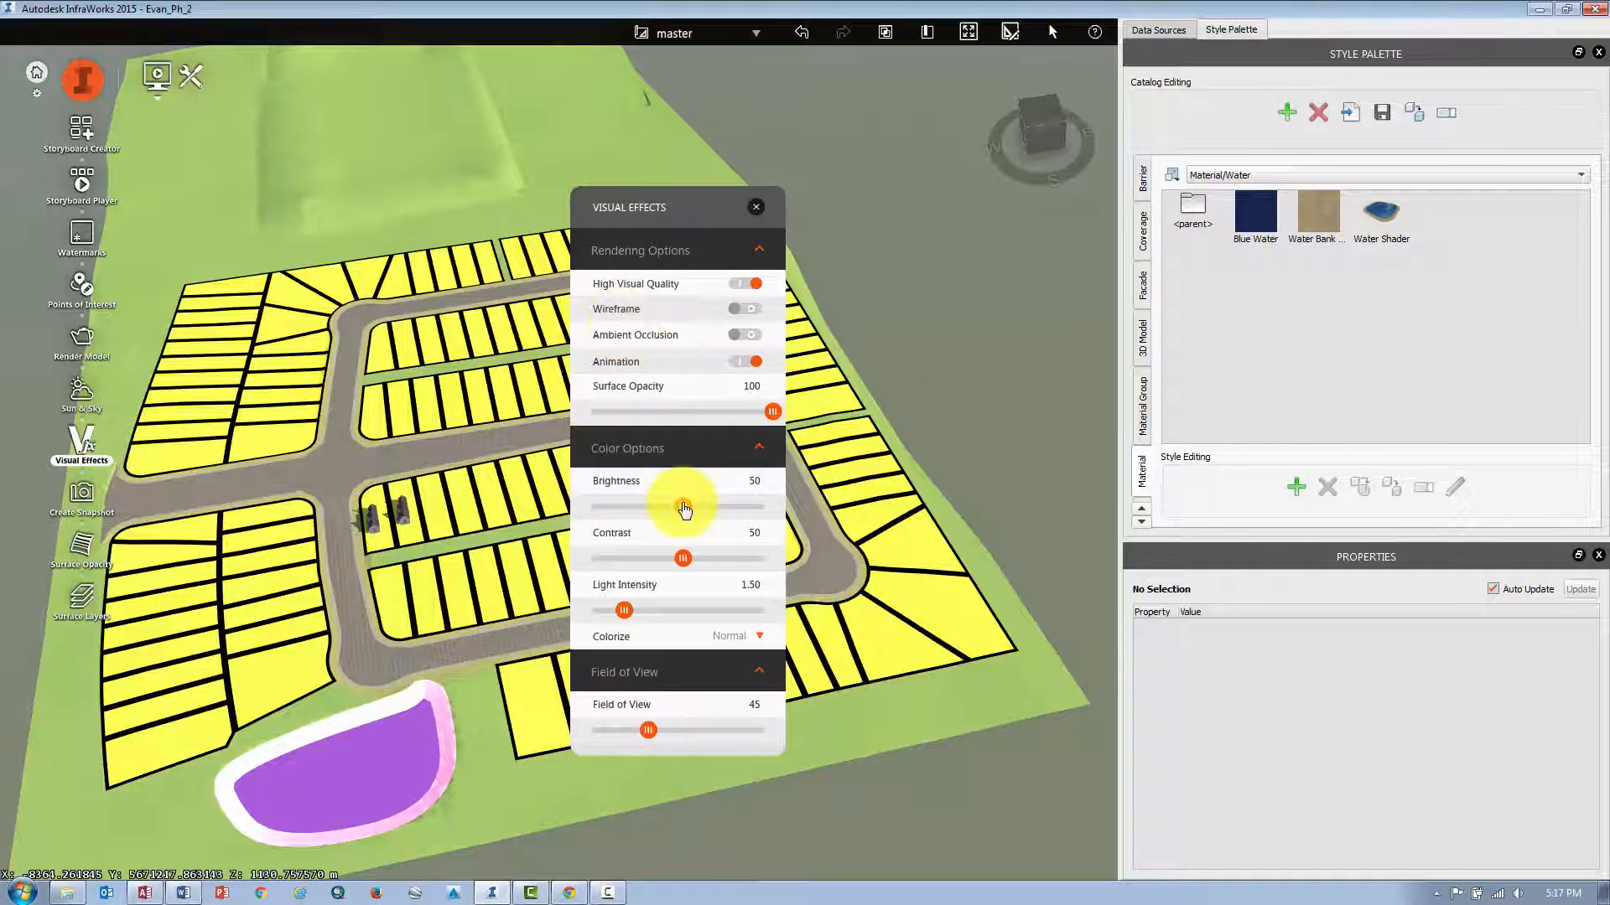
left_click_drag(686, 512, 675, 508)
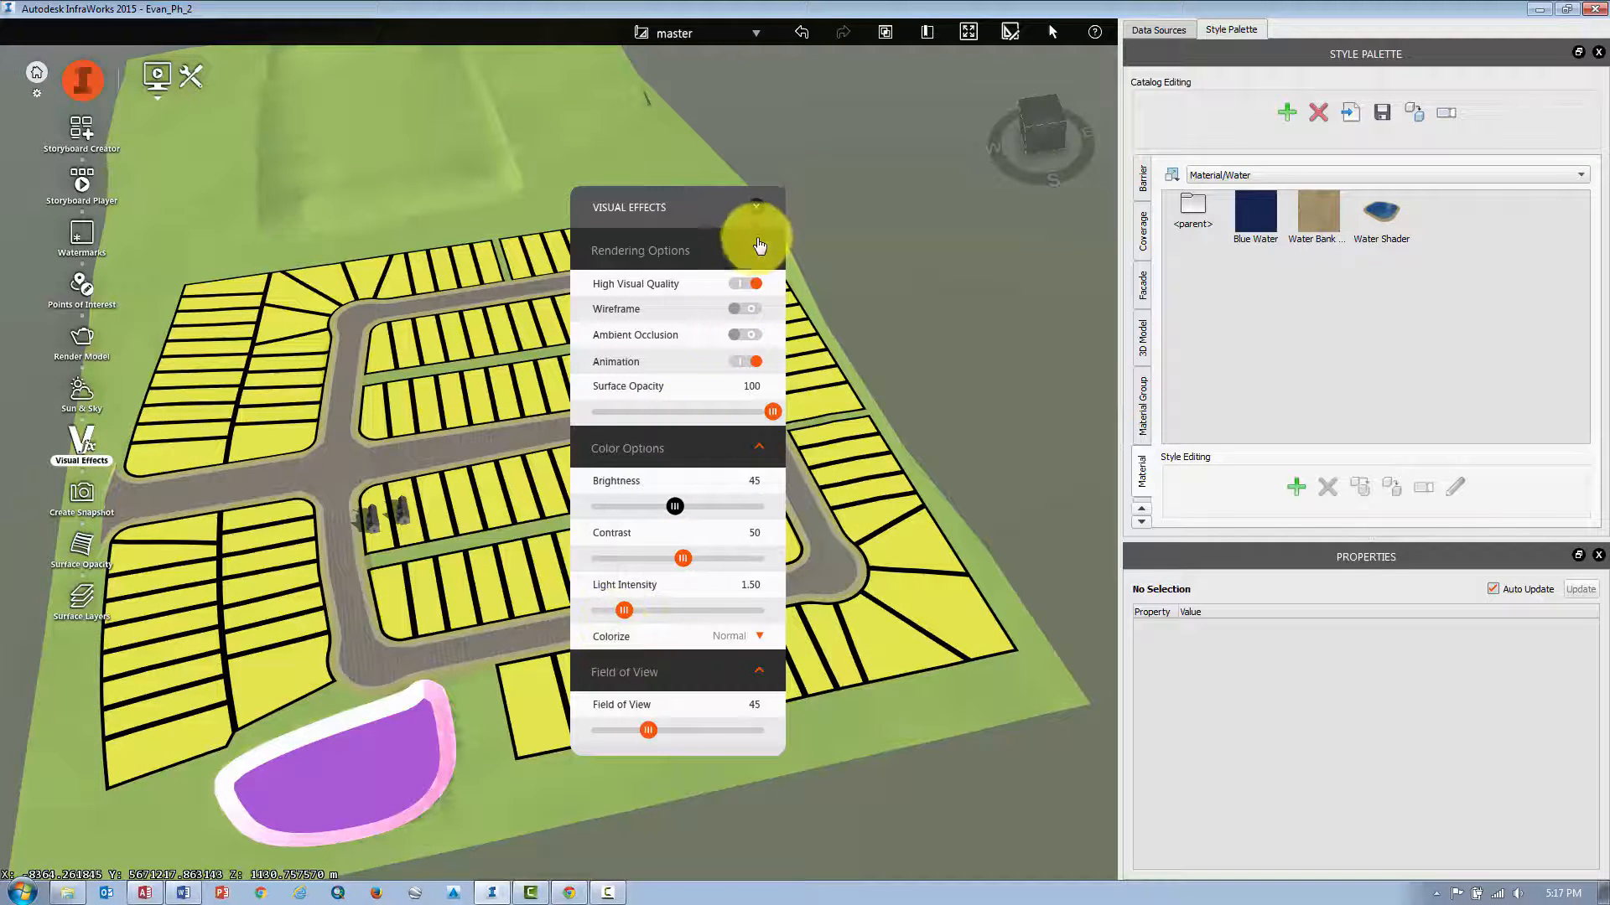
left_click(763, 208)
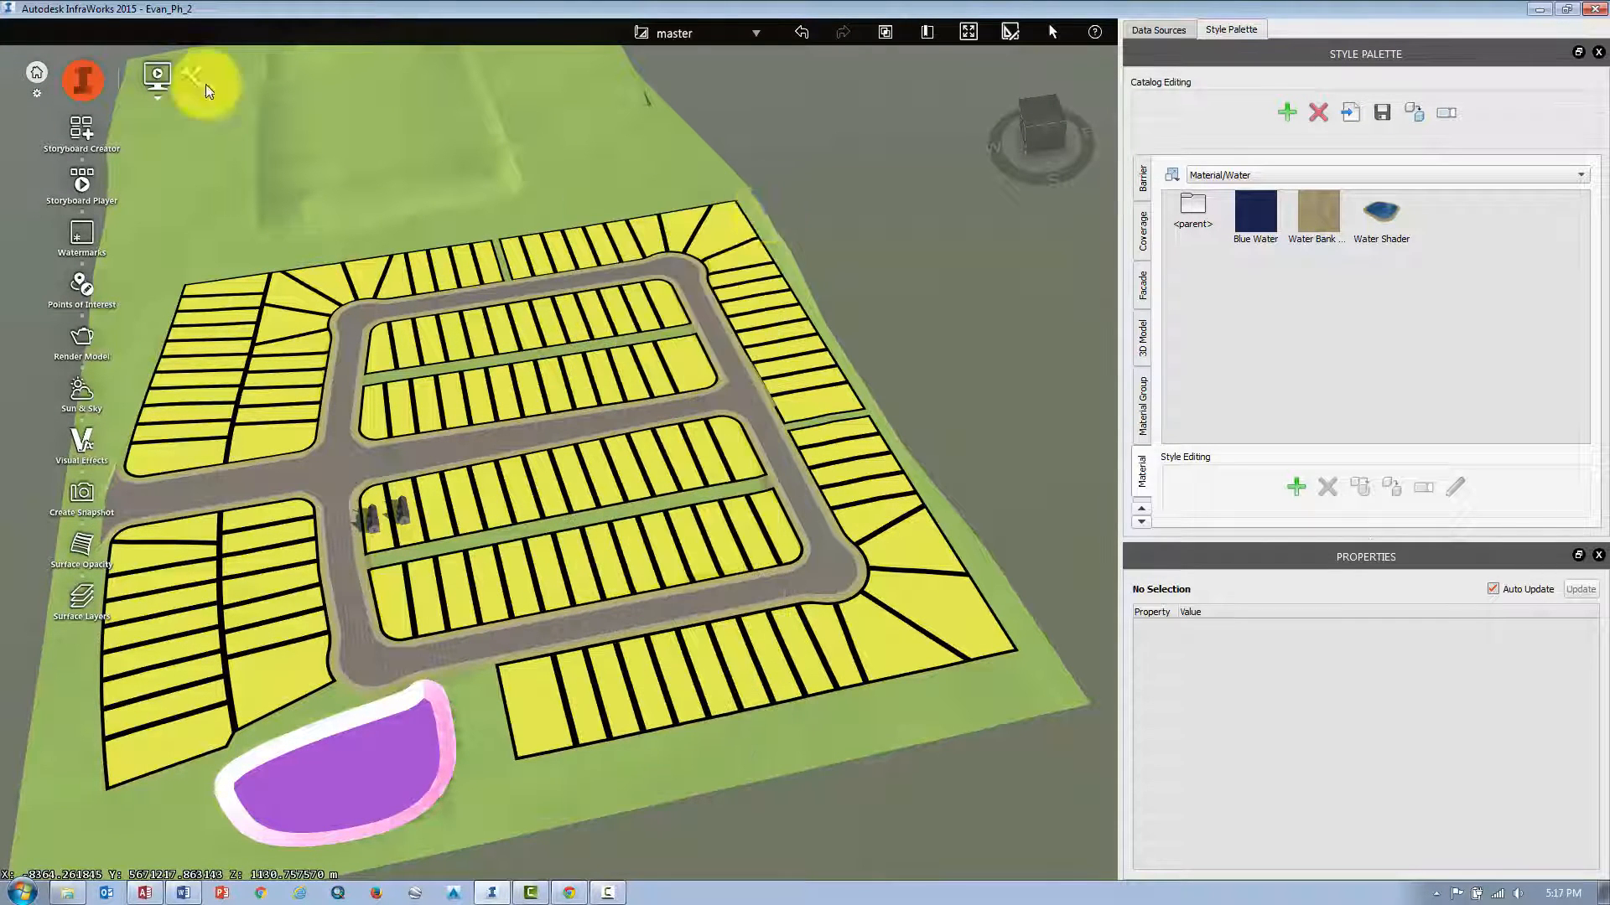
Open the Model Explorer and toggle the City Furniture layer's visibility off and back on.
middle_click_drag(198, 79, 452, 277)
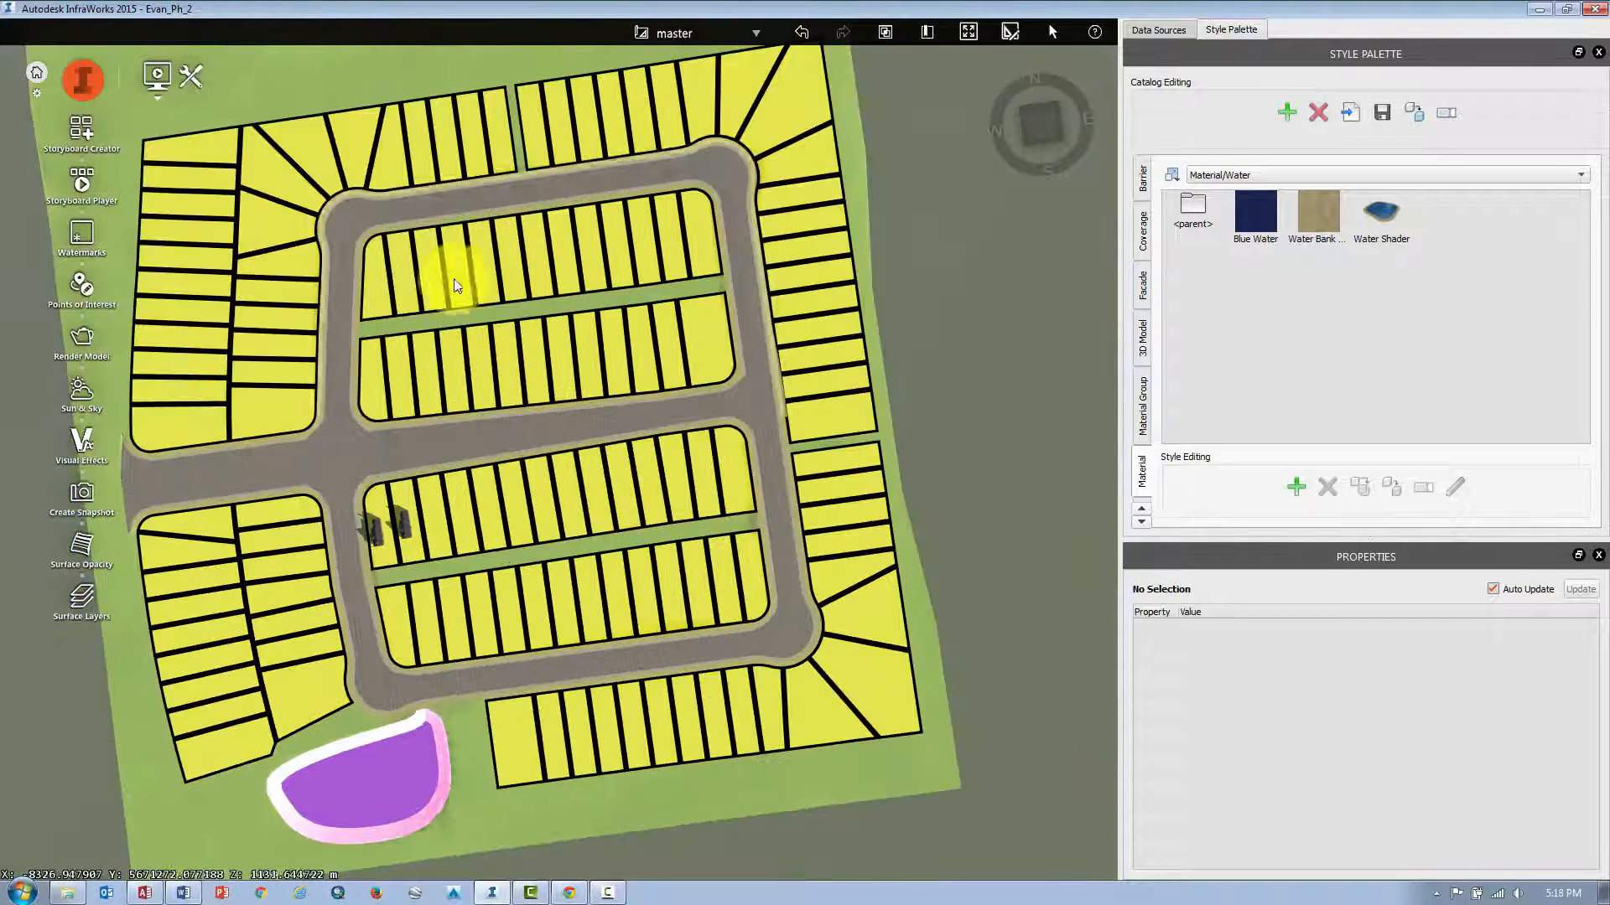
left_click(85, 90)
mouse_move(270, 83)
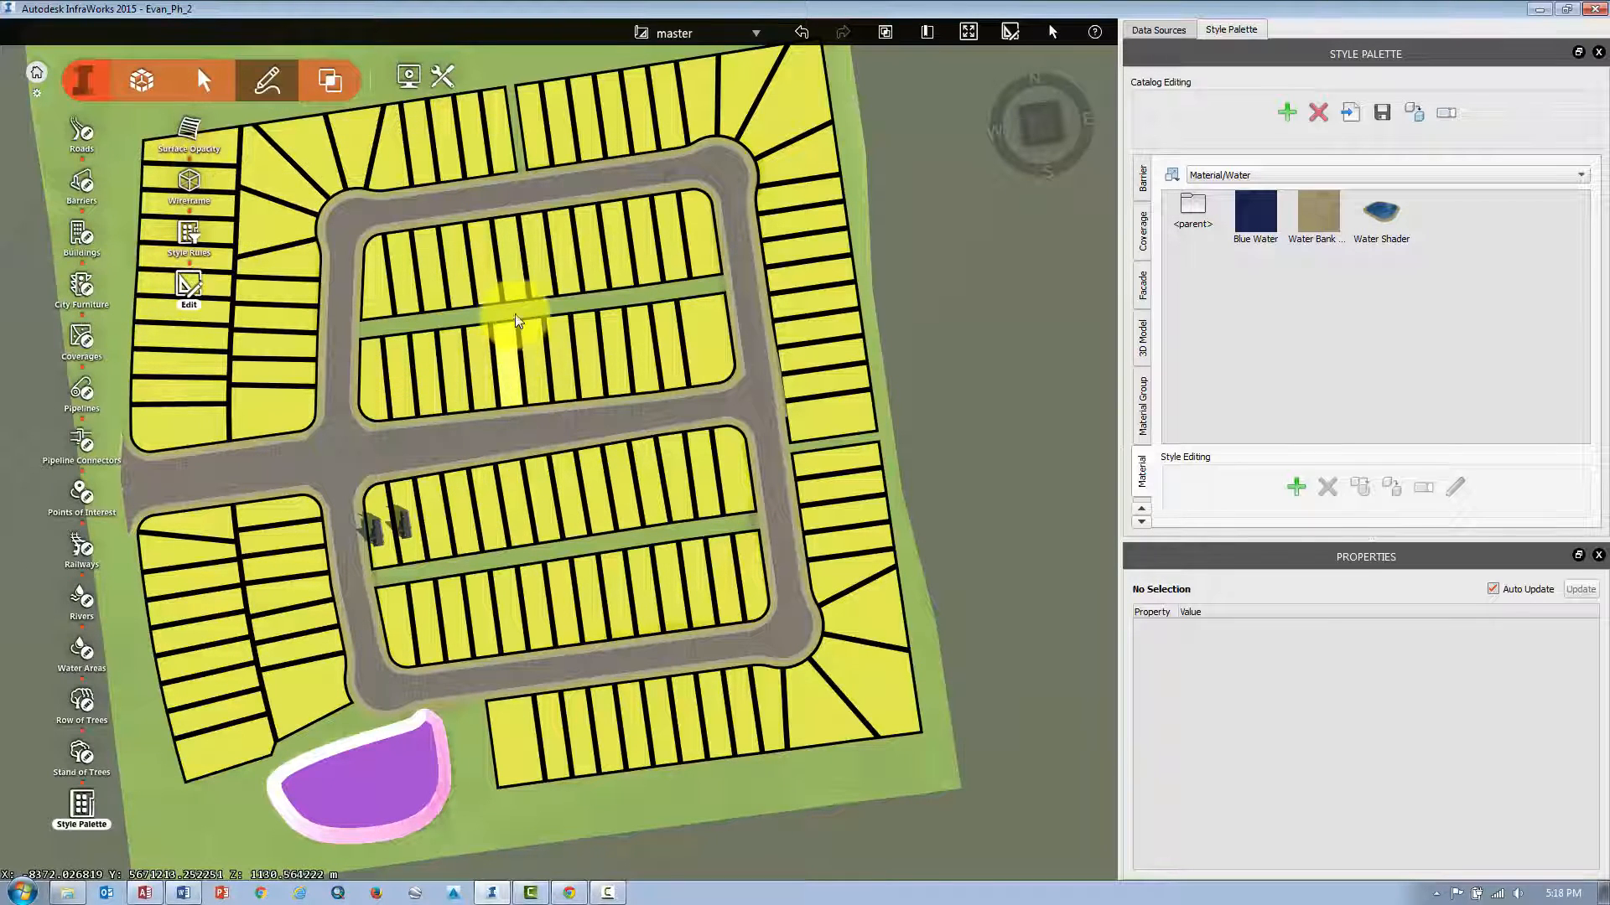
scroll(474, 309, "up", 3)
scroll(474, 309, "up", 5)
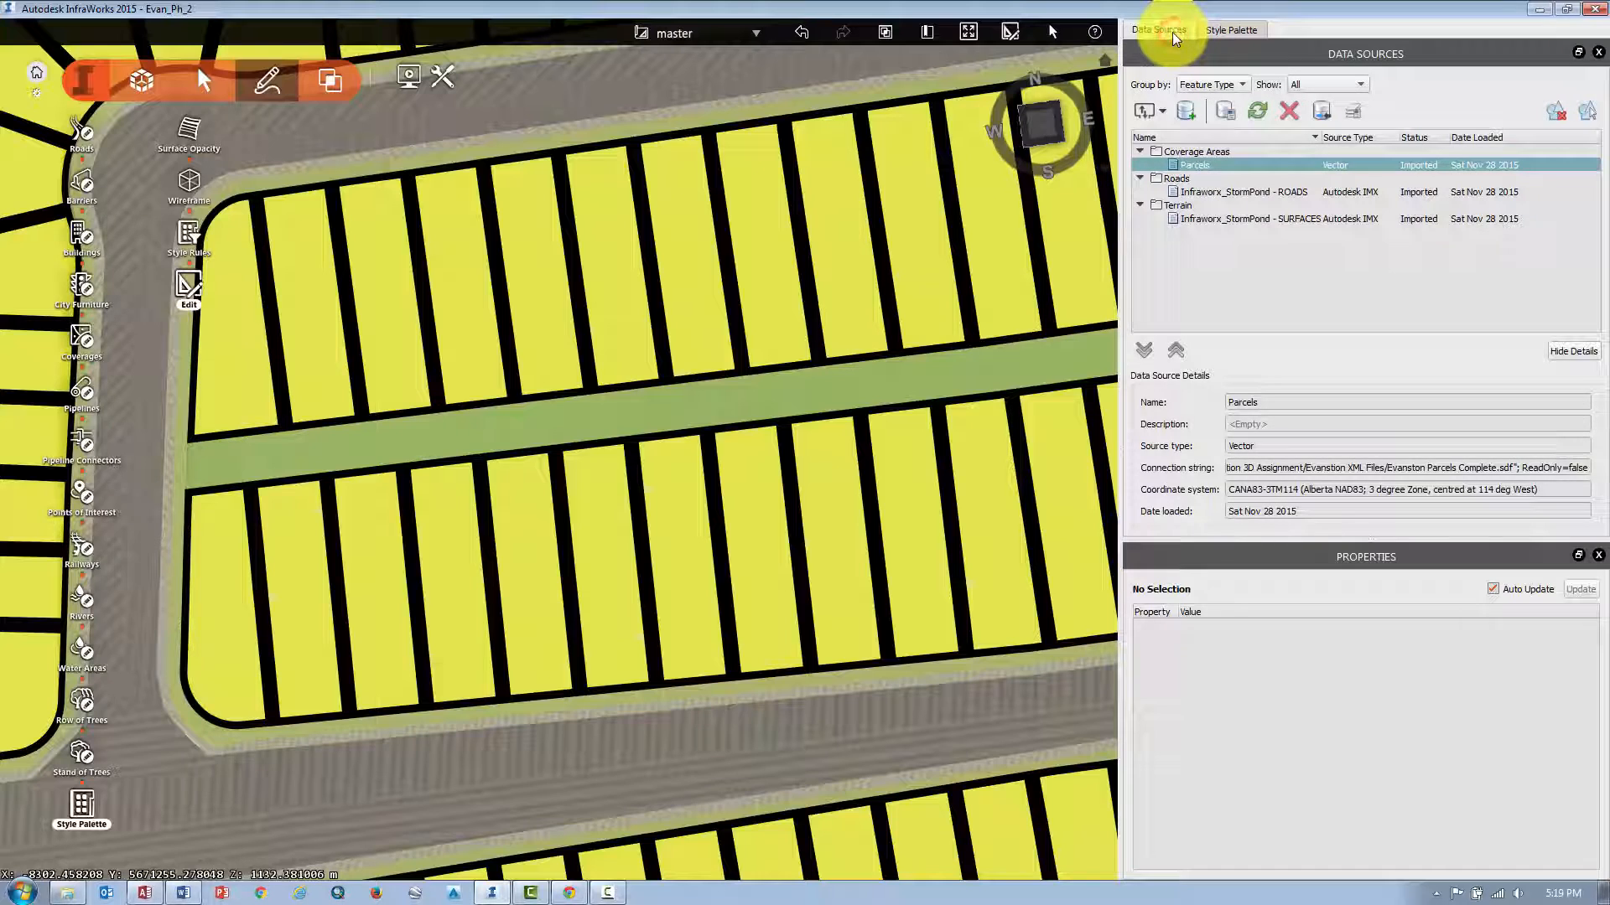
left_click(140, 82)
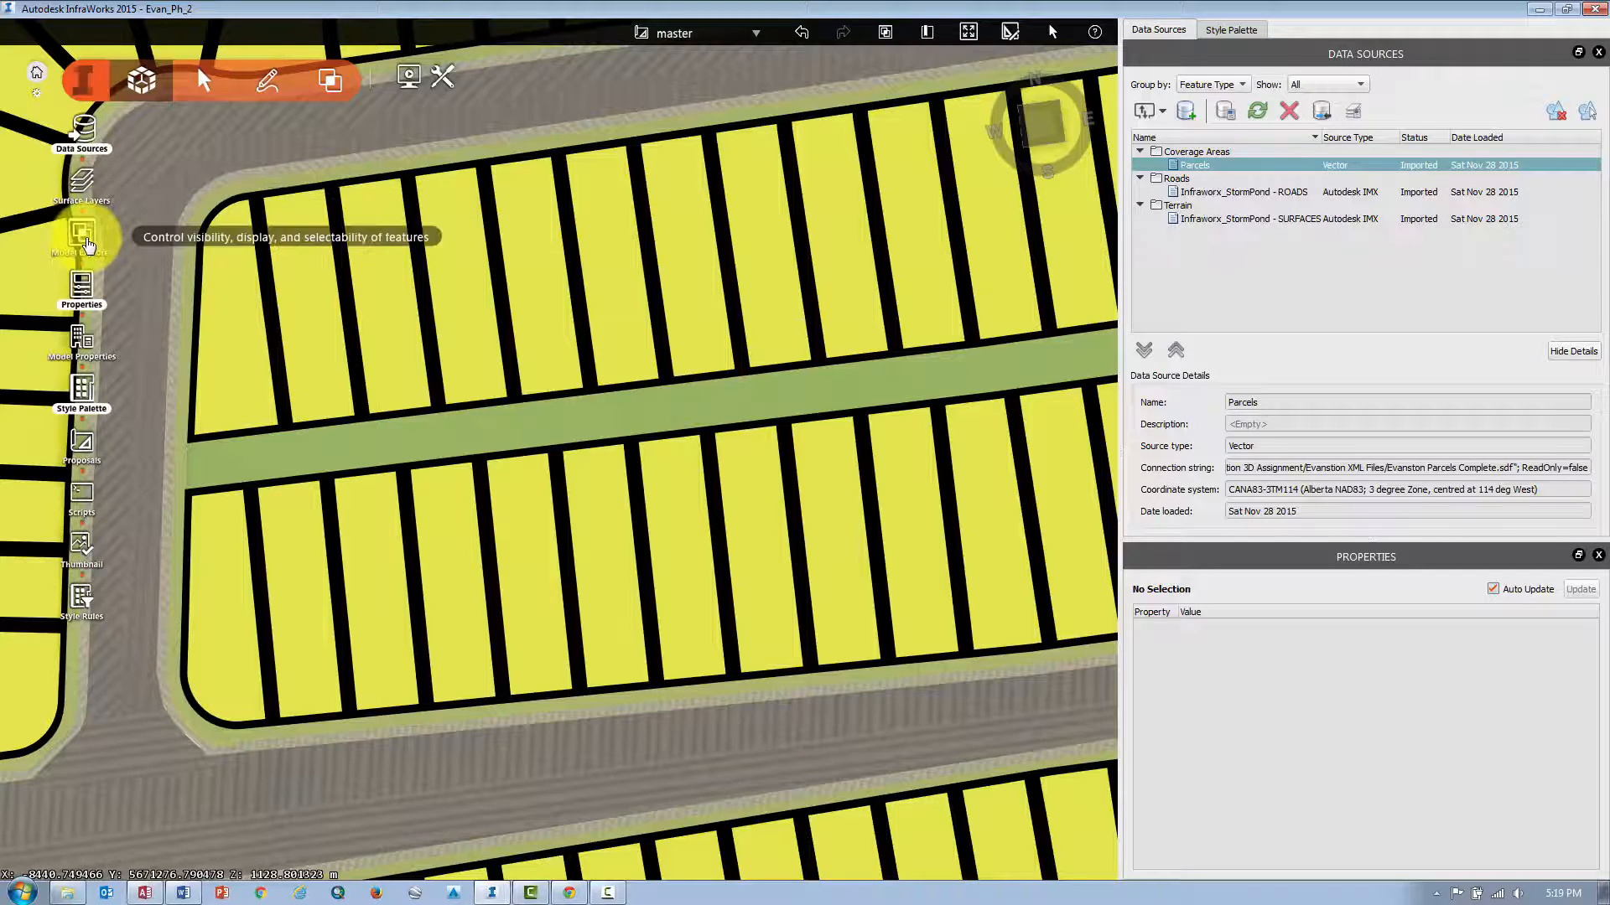
left_click(82, 239)
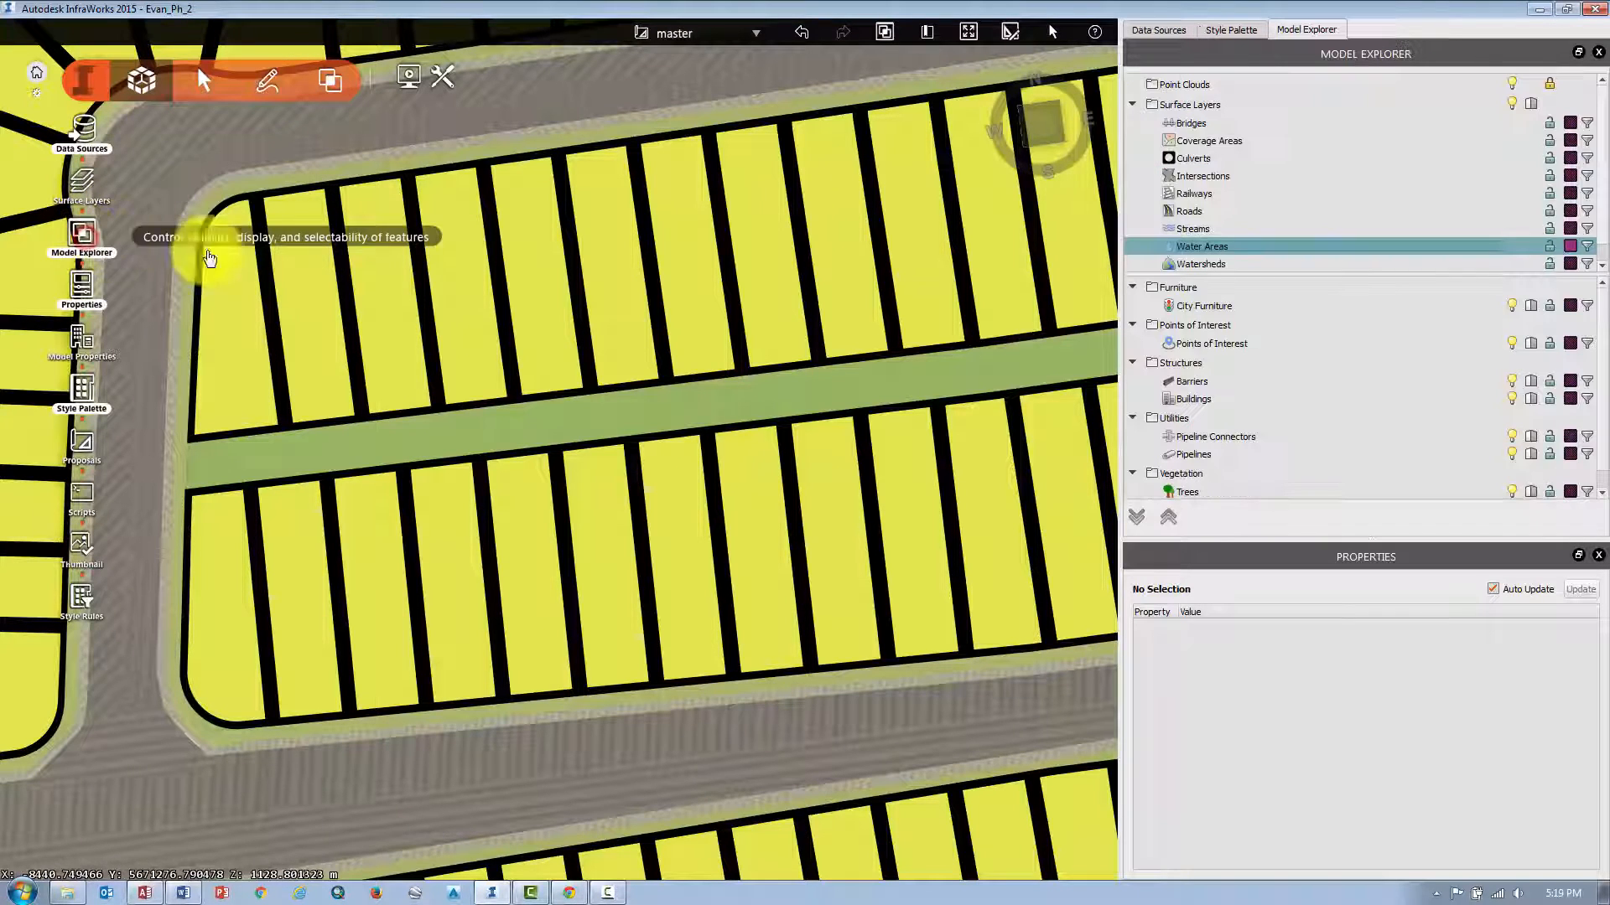
left_click(1191, 105)
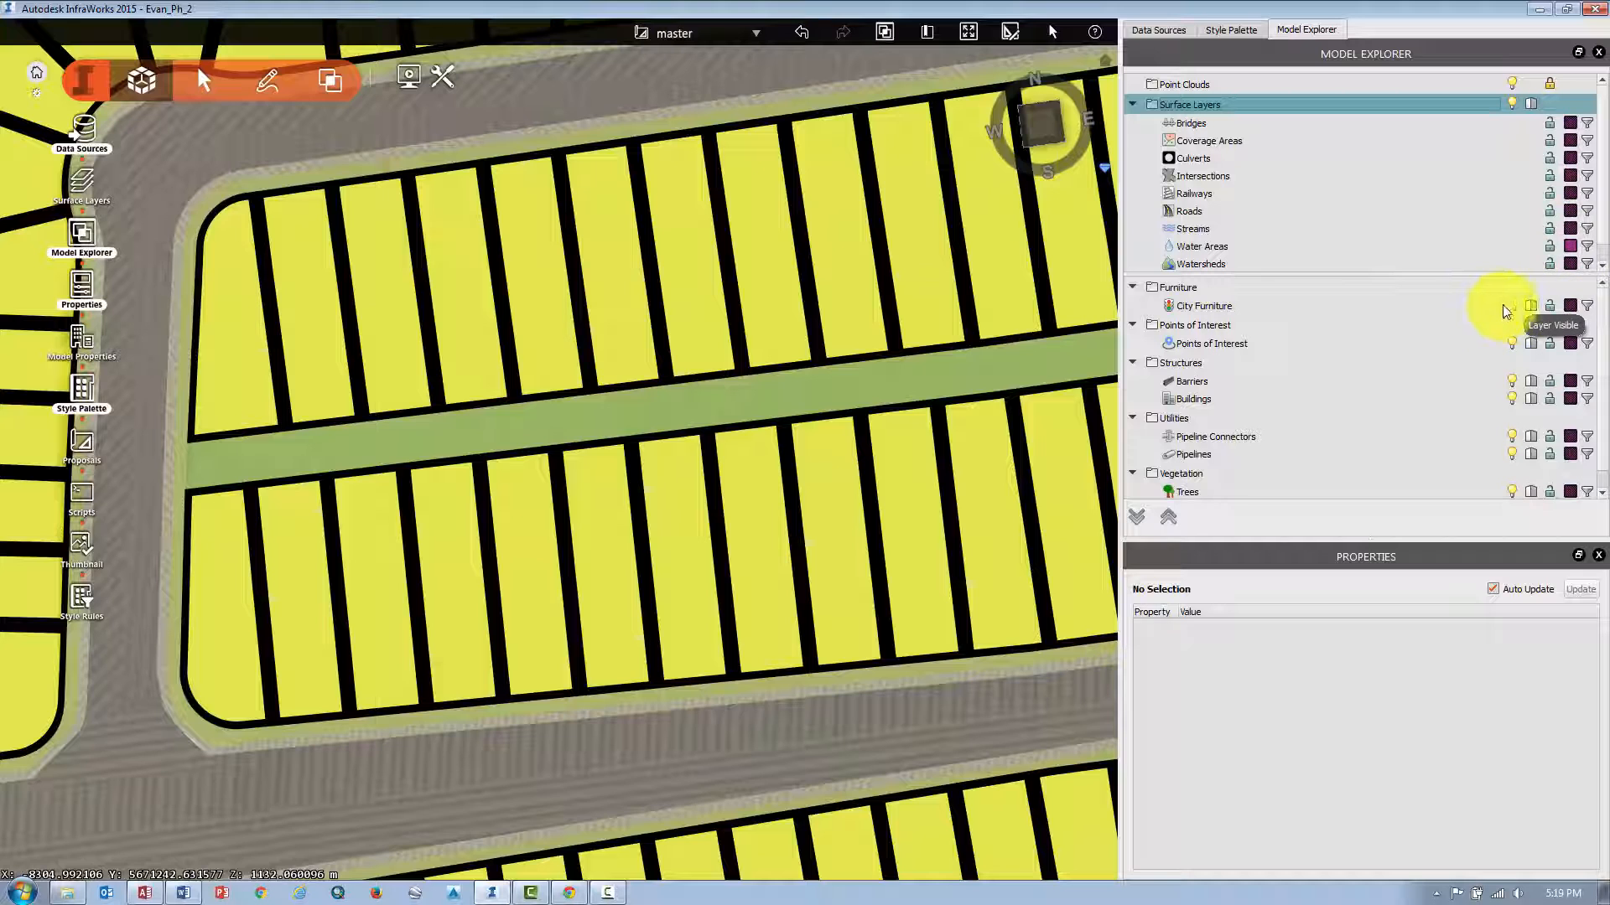
middle_click_drag(830, 476, 747, 159)
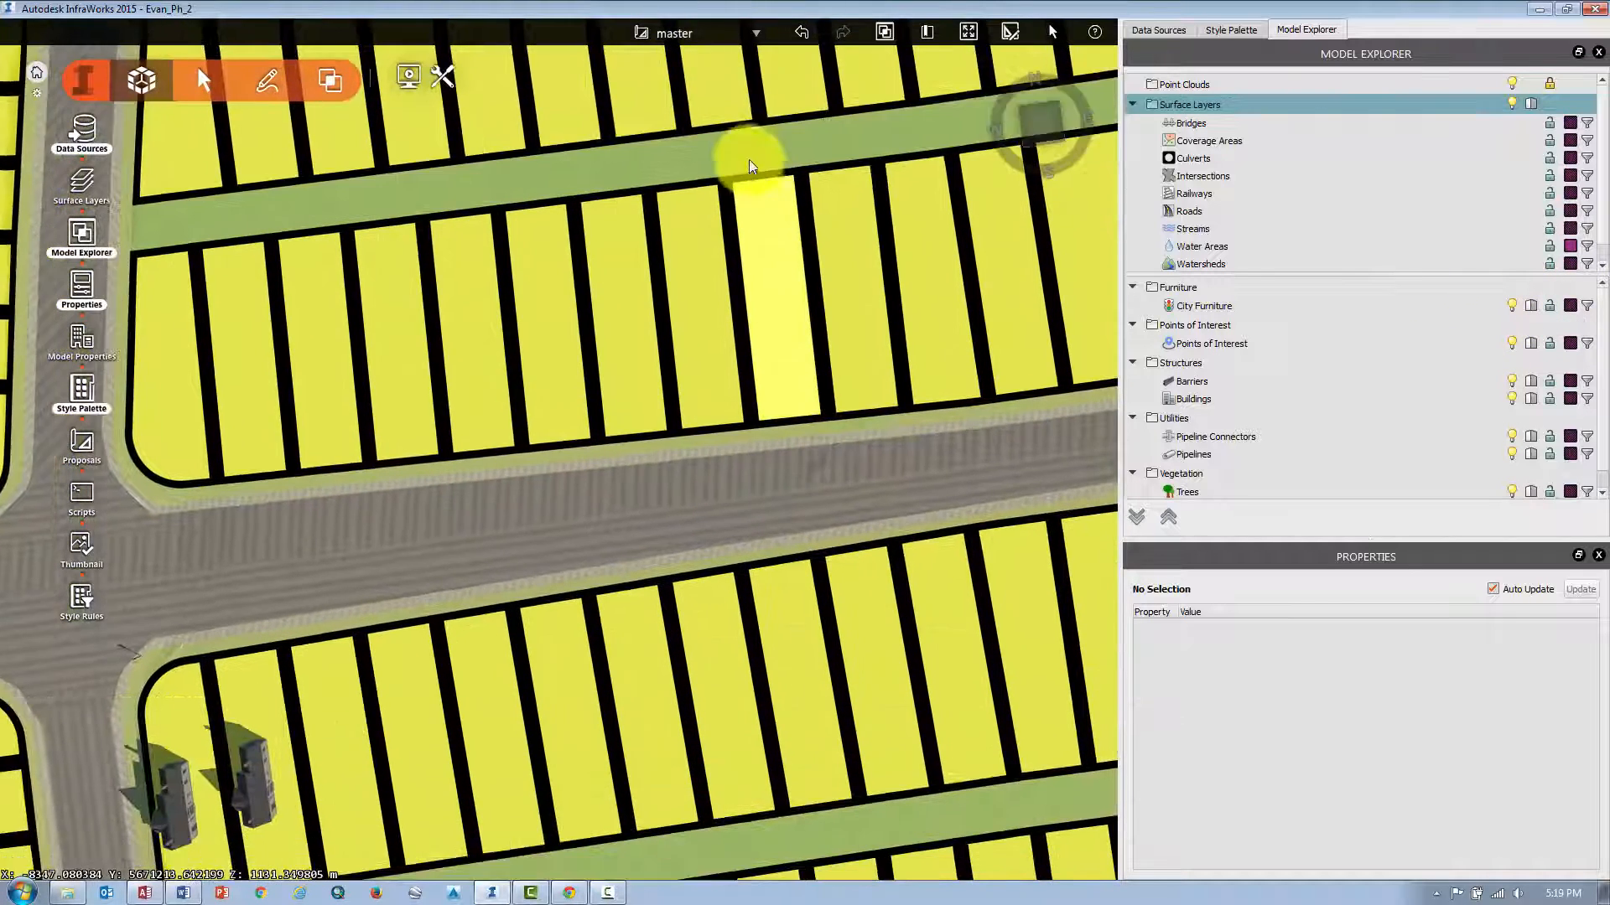
left_click(1511, 305)
left_click(1510, 305)
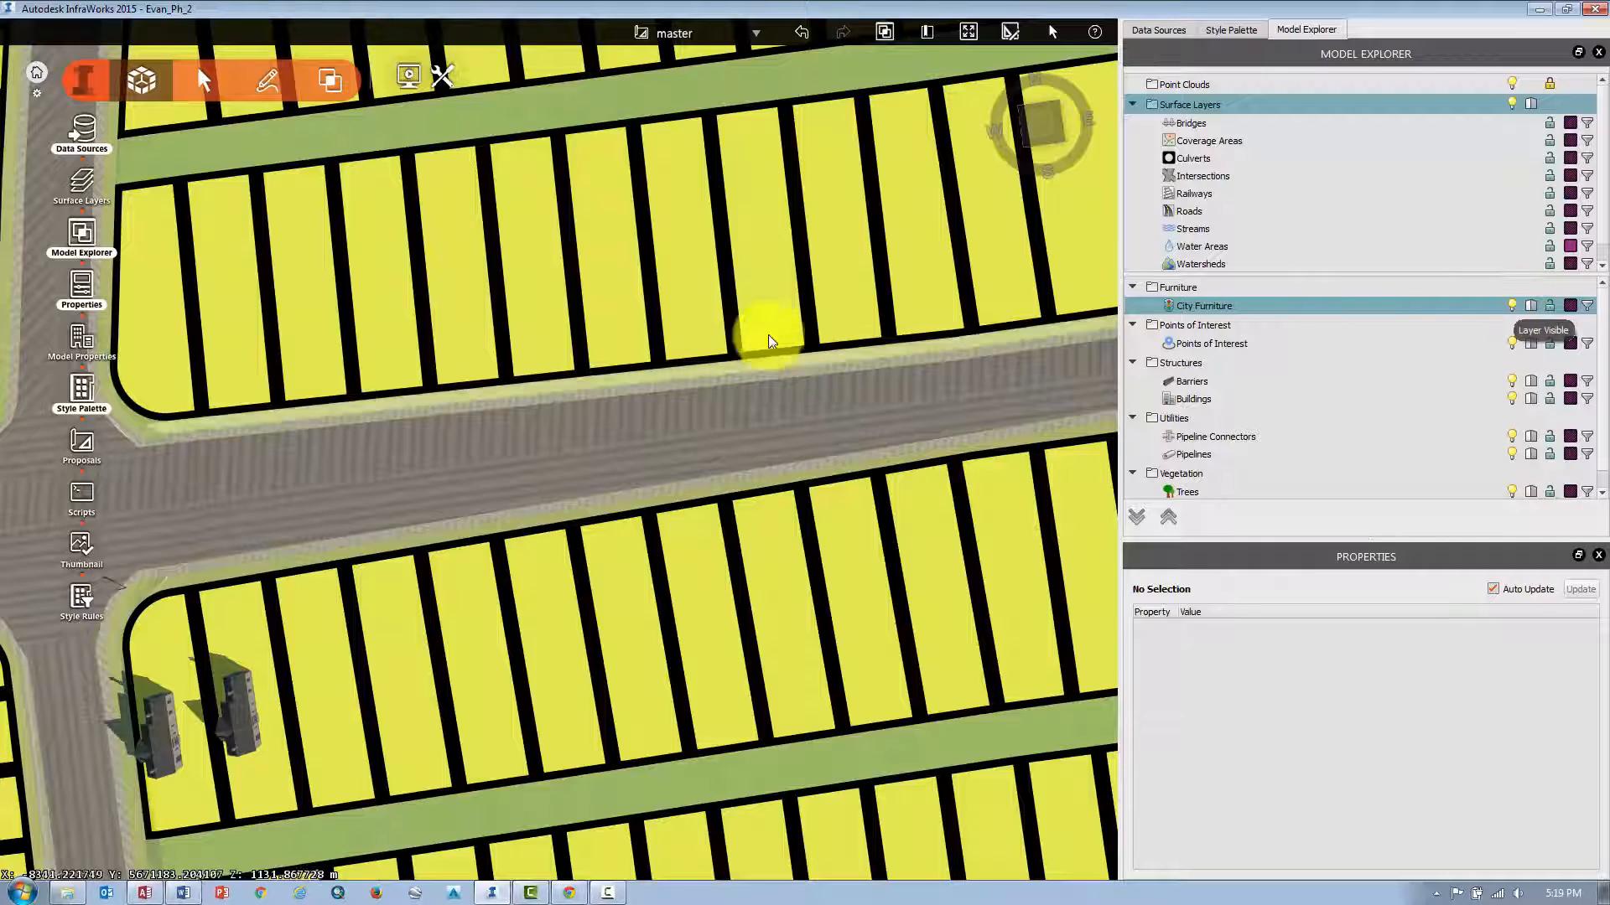
scroll(671, 337, "down", 5)
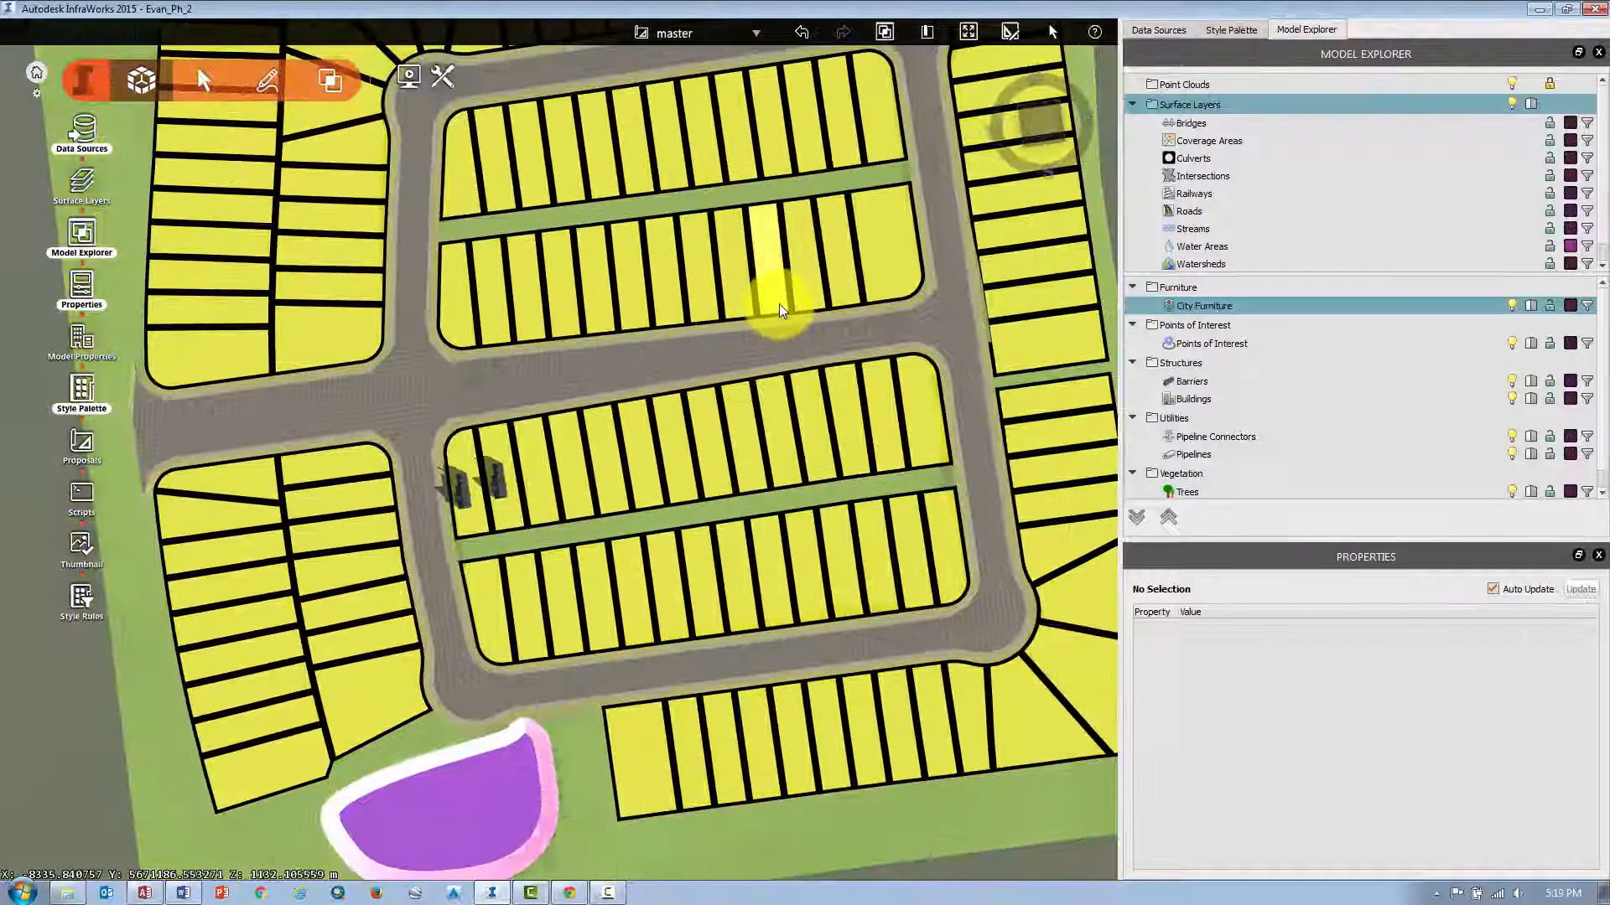